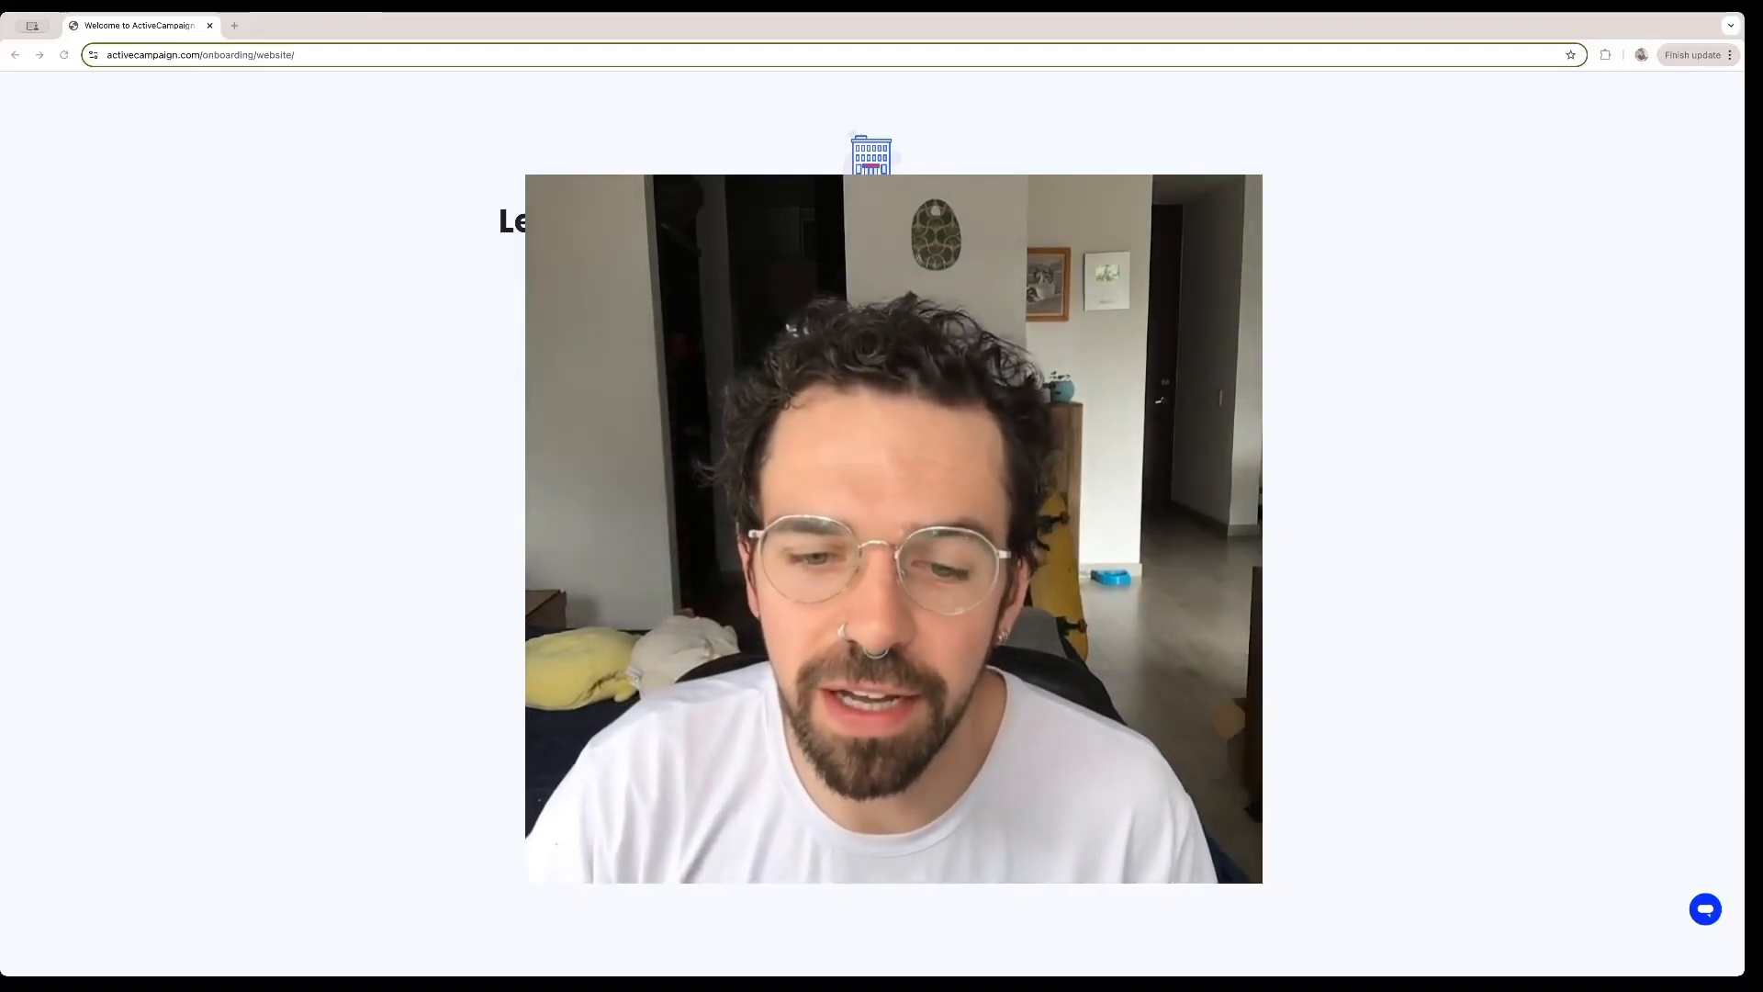
# Leave the optional company website blank and continue to the business questions
pyautogui.moveTo(500, 220); pyautogui.dragTo(1303, 229)
pyautogui.click(854, 303)
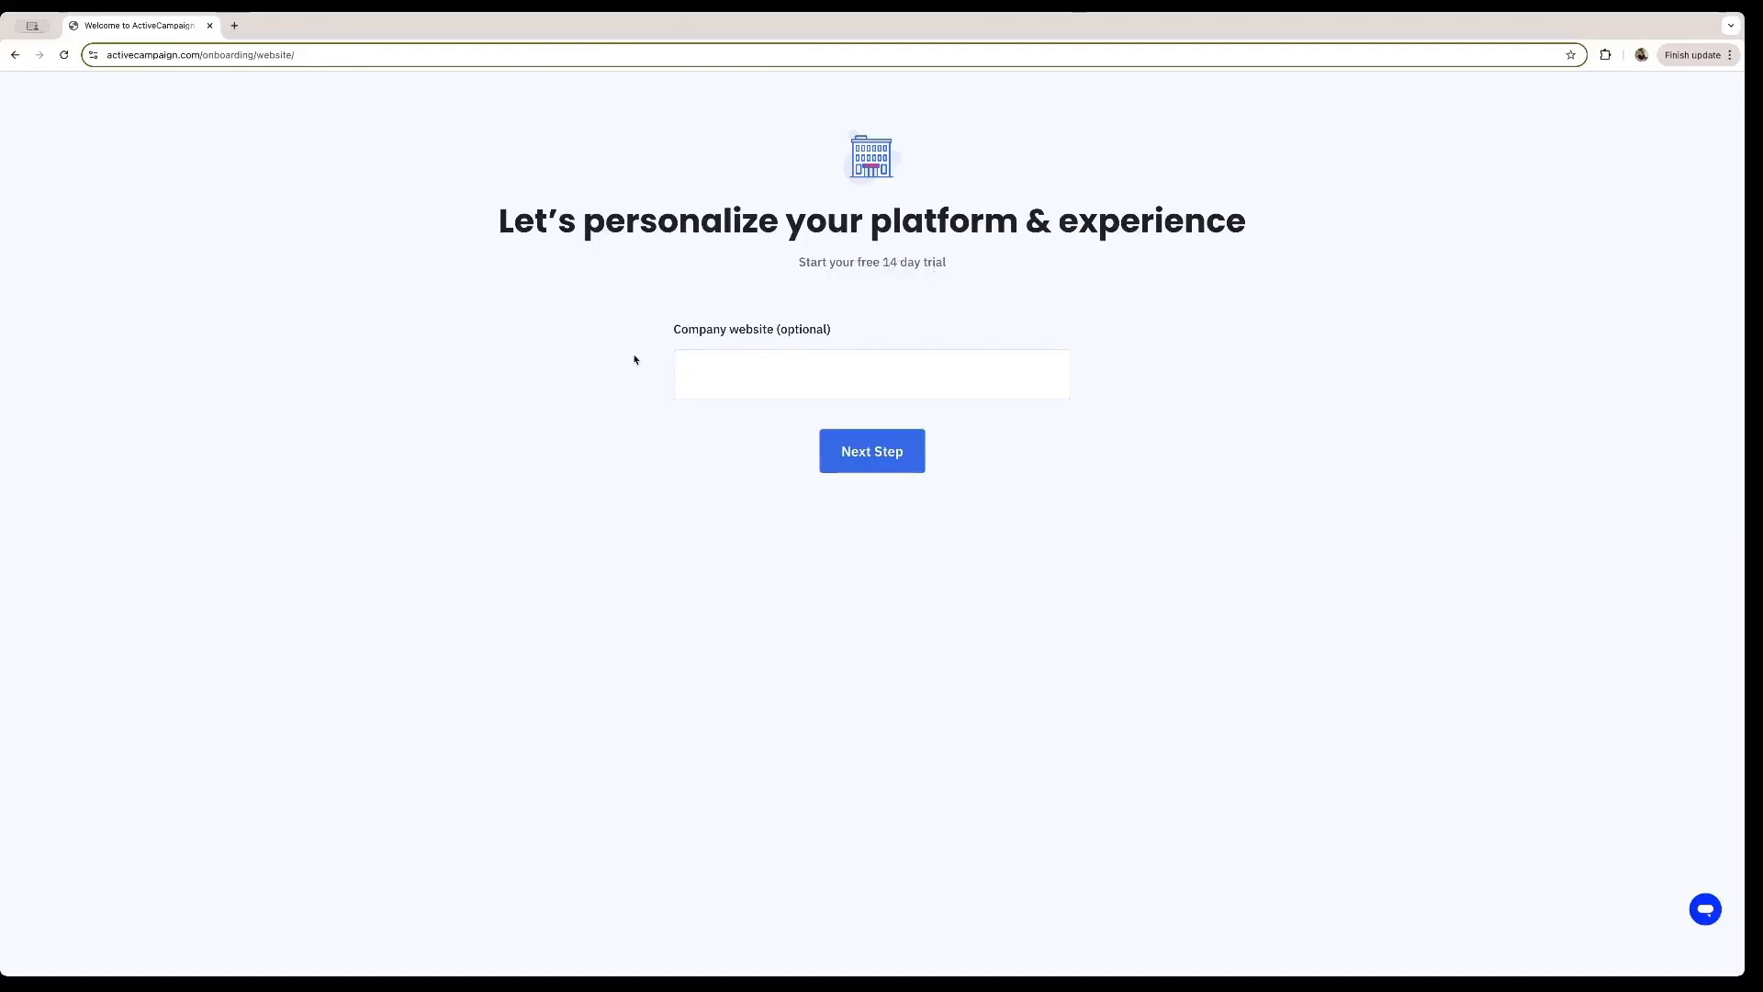
pyautogui.click(759, 372)
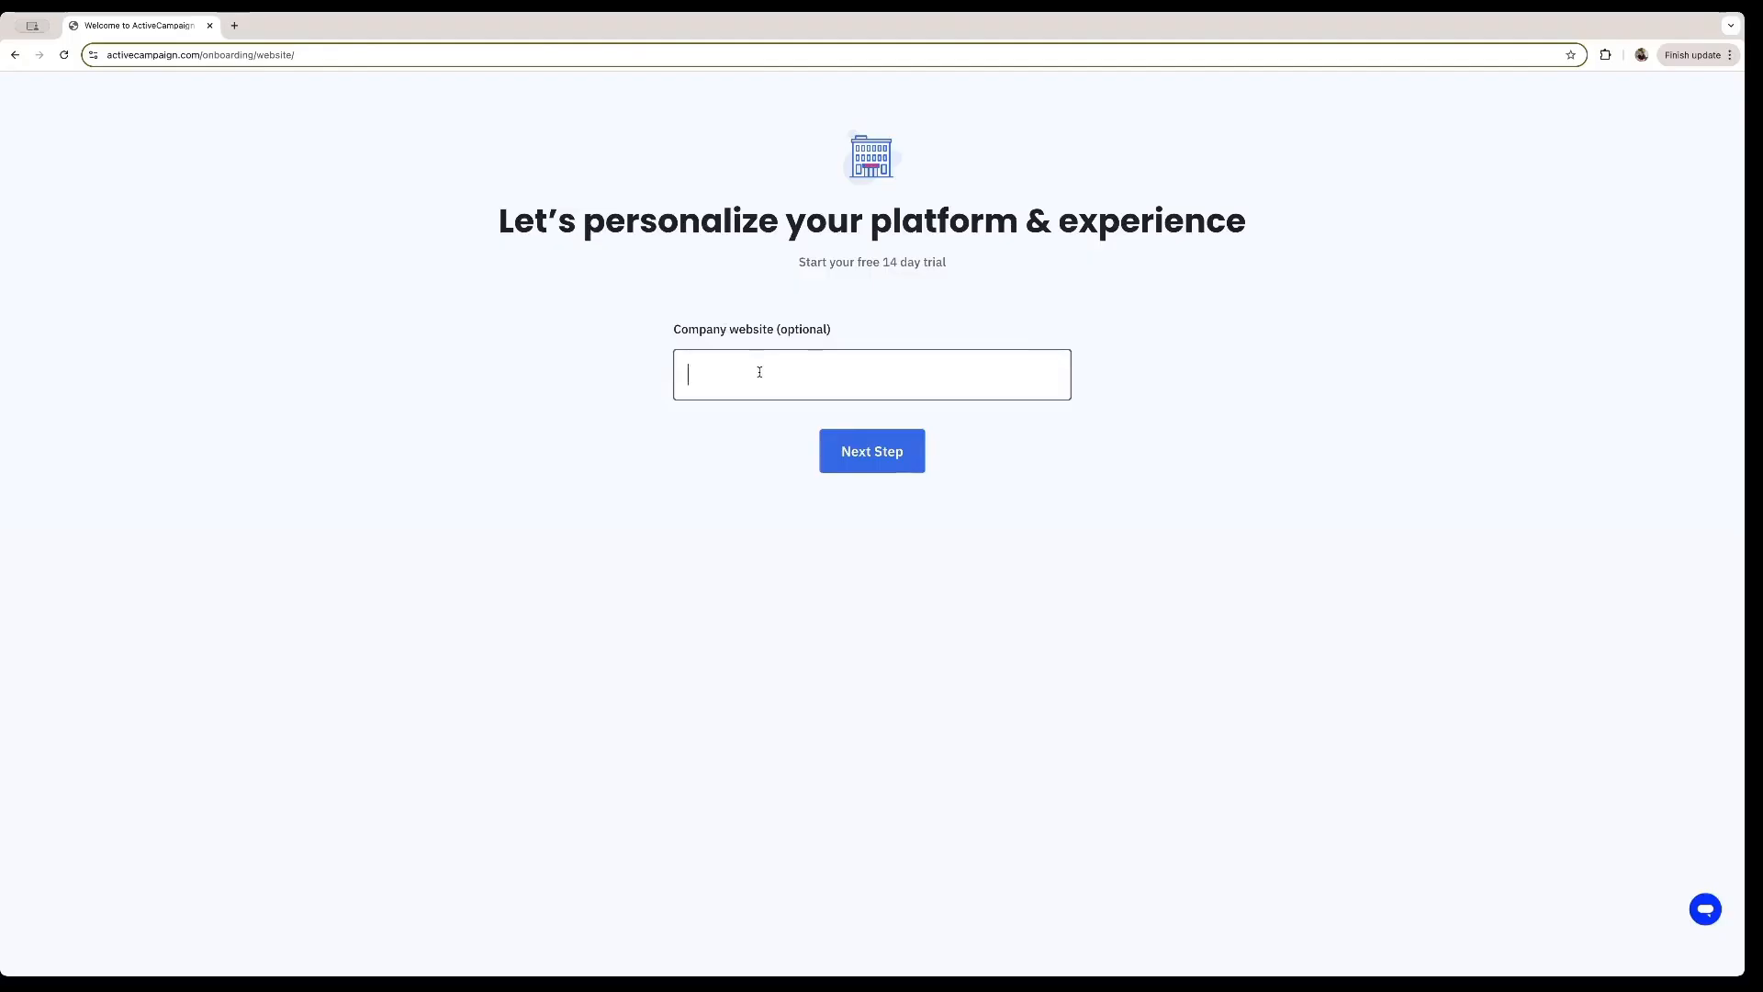
pyautogui.moveTo(779, 329); pyautogui.dragTo(830, 329)
pyautogui.click(842, 330)
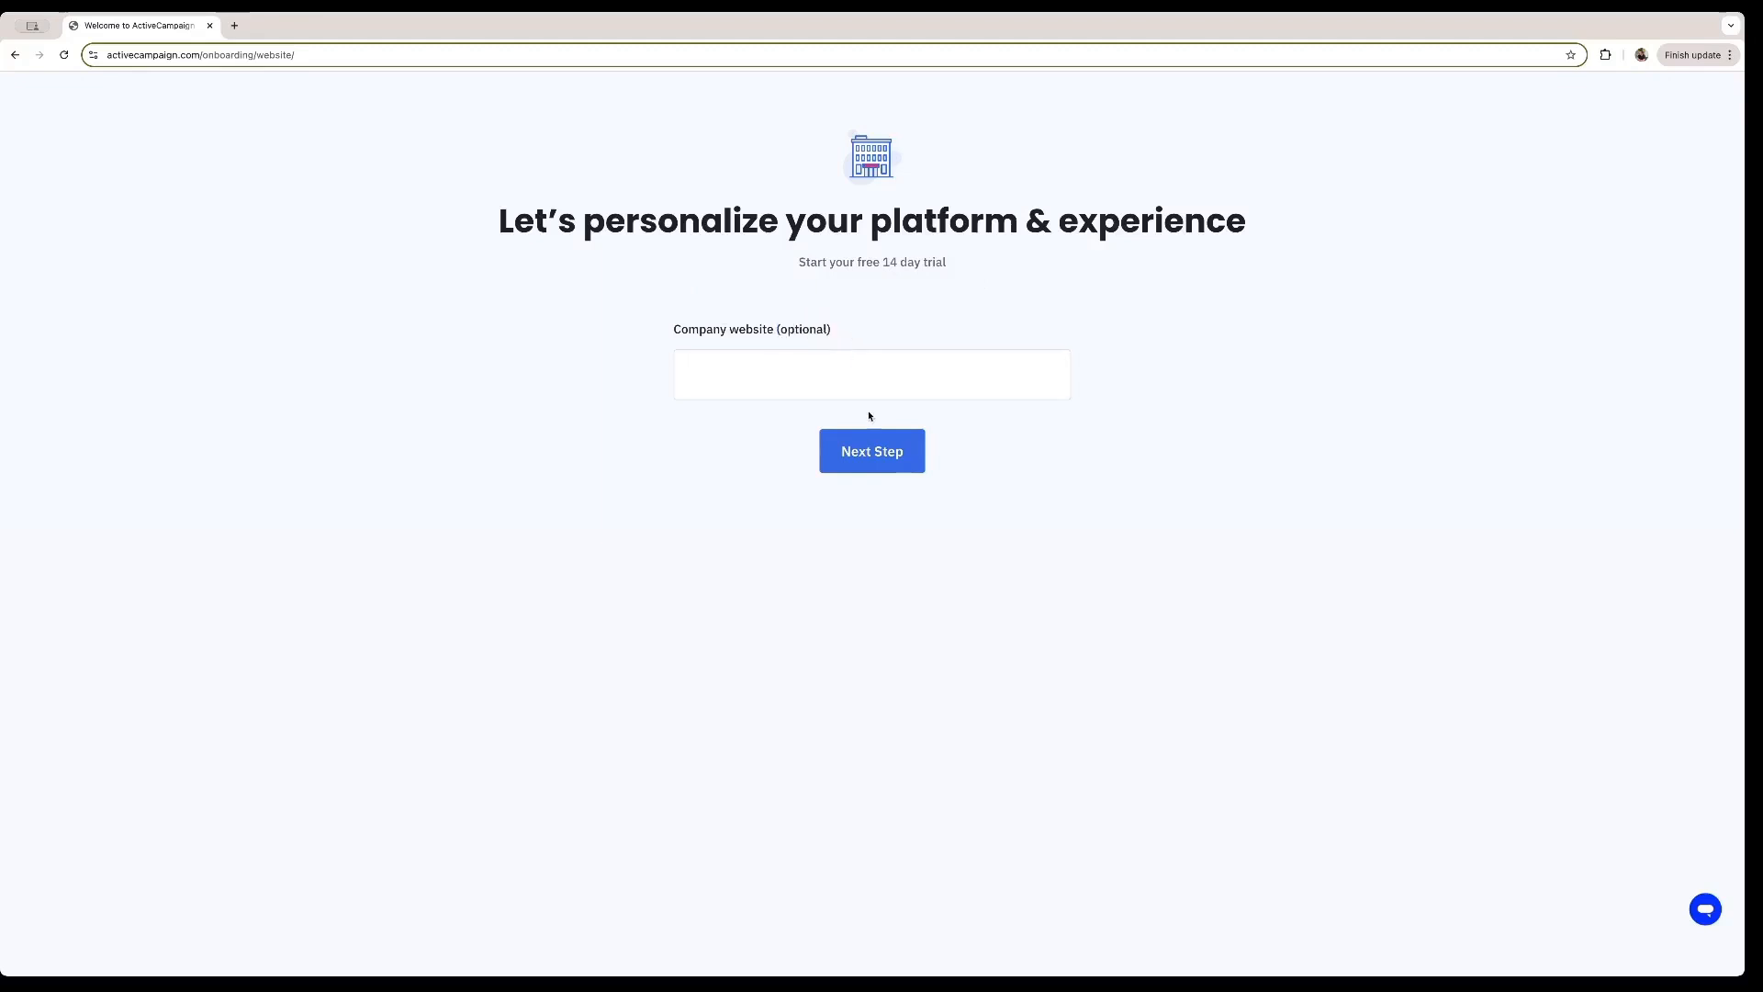
pyautogui.click(873, 458)
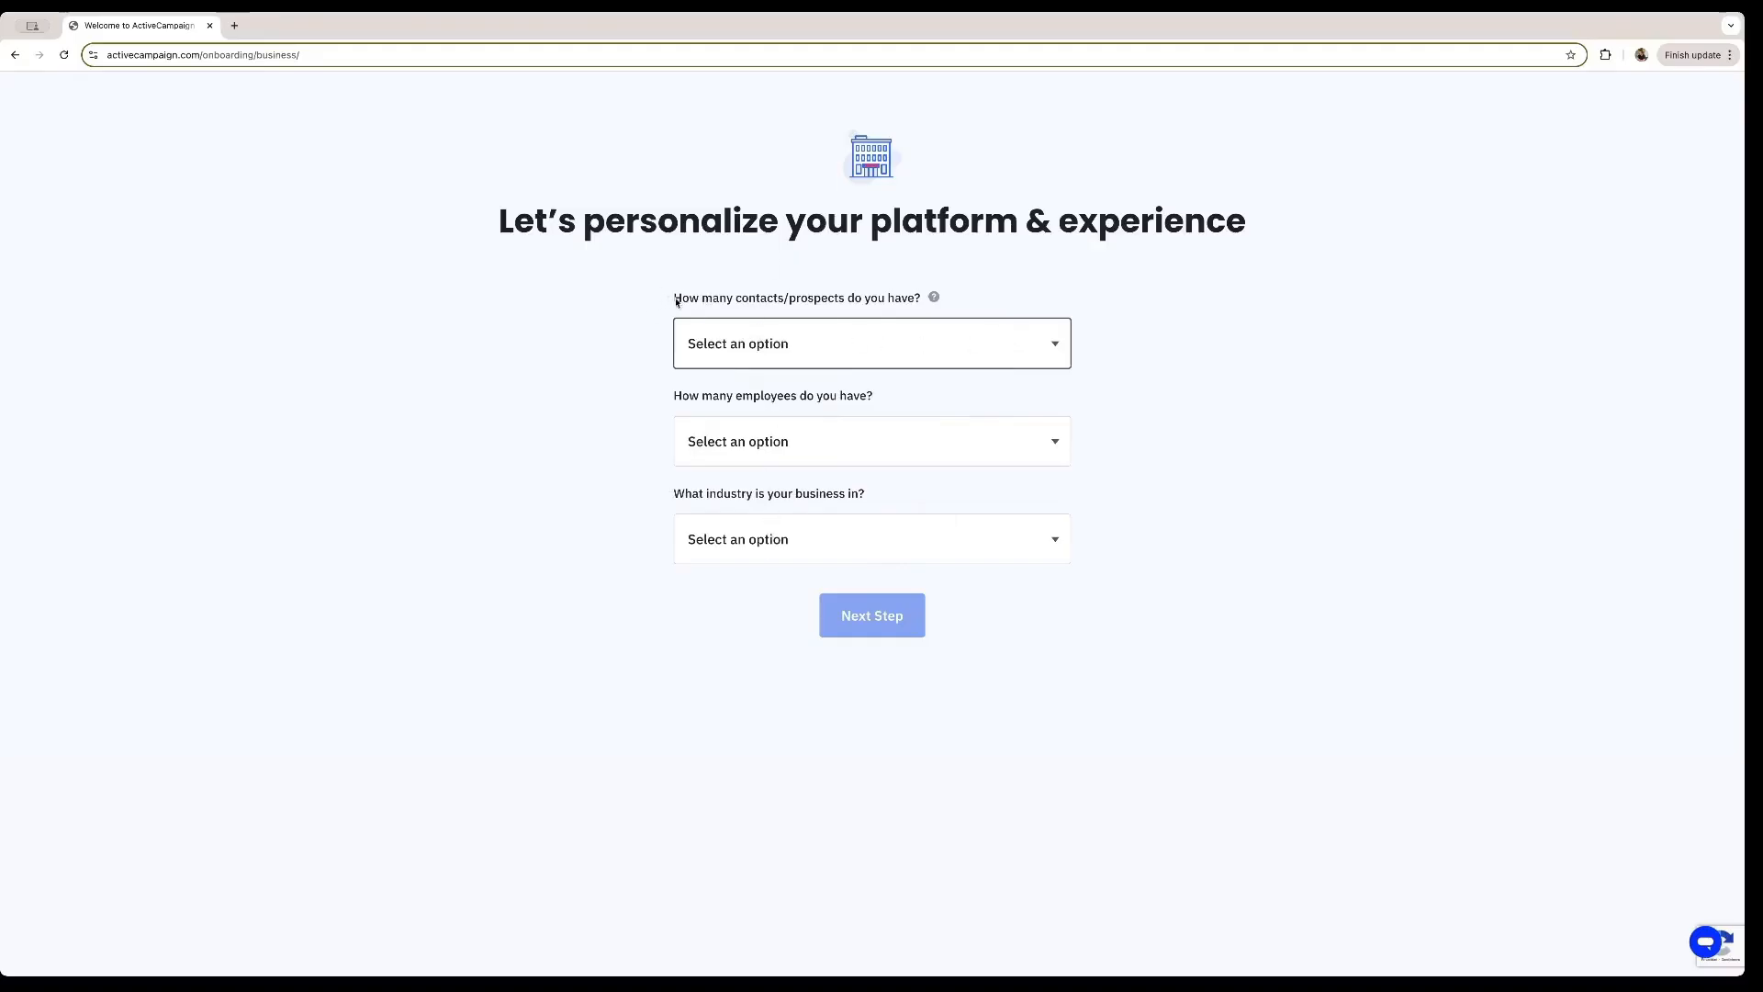
# Answer the business questions with 1,000 - 2,500 contacts, 2-5 employees and the Consulting / Agency industry
pyautogui.click(869, 346)
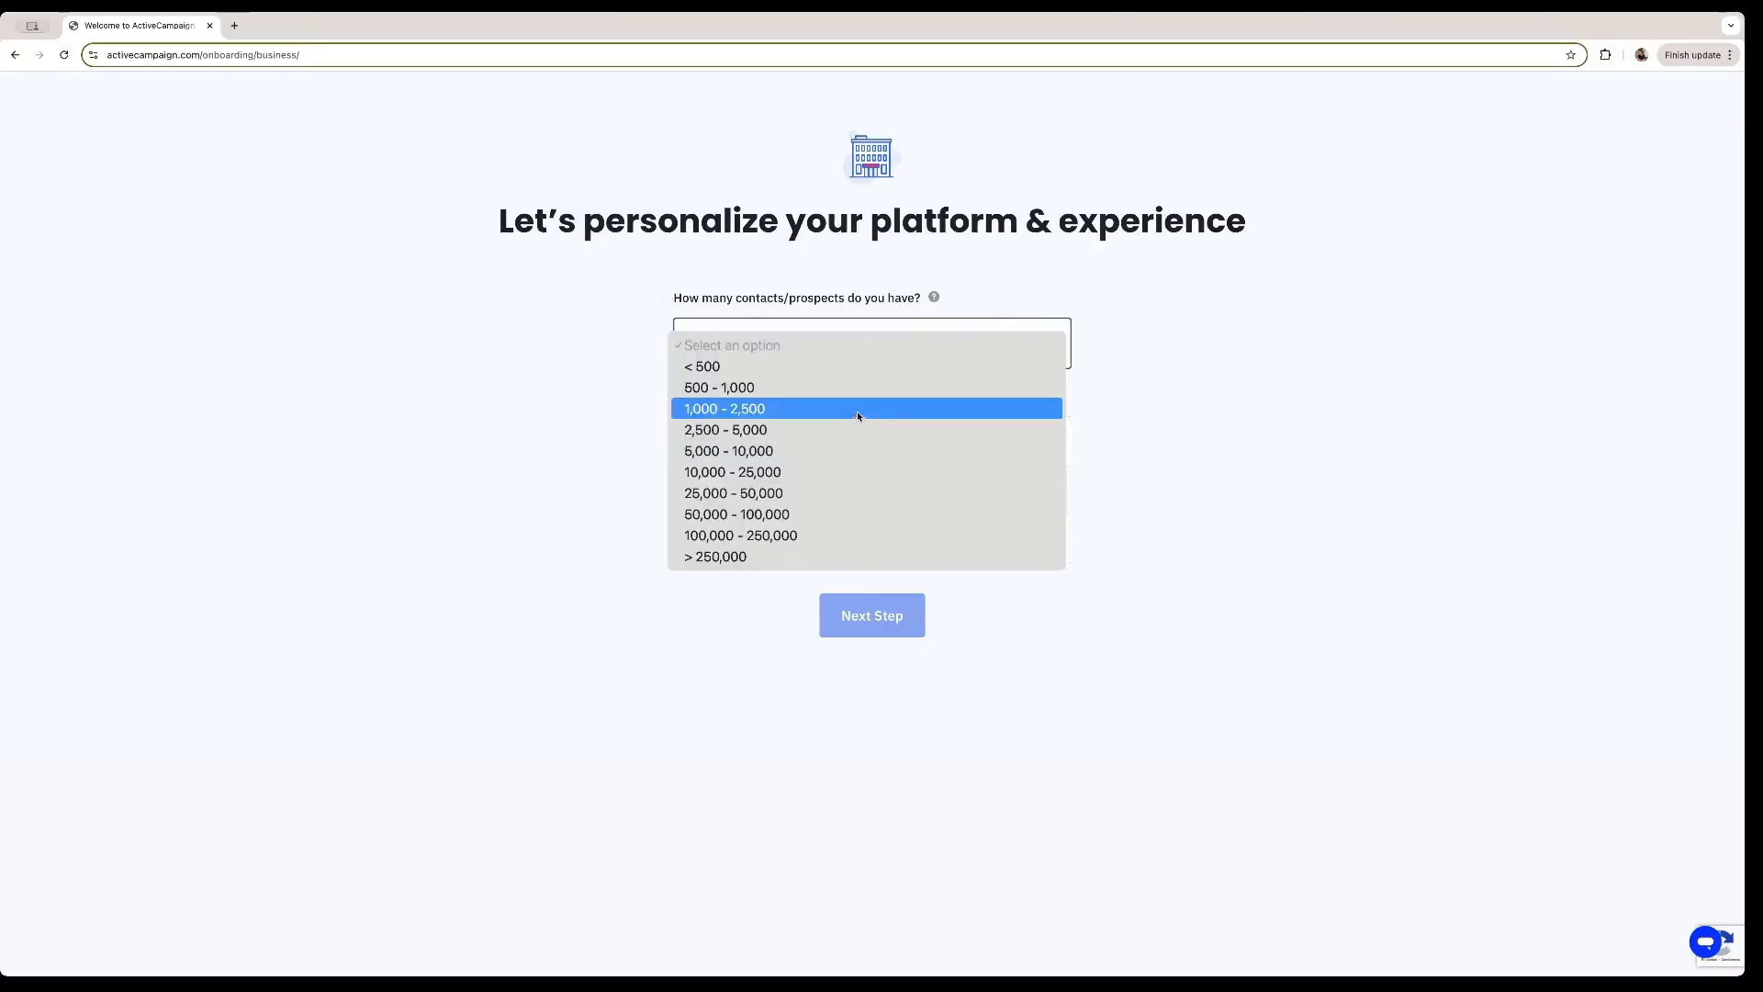
pyautogui.click(786, 411)
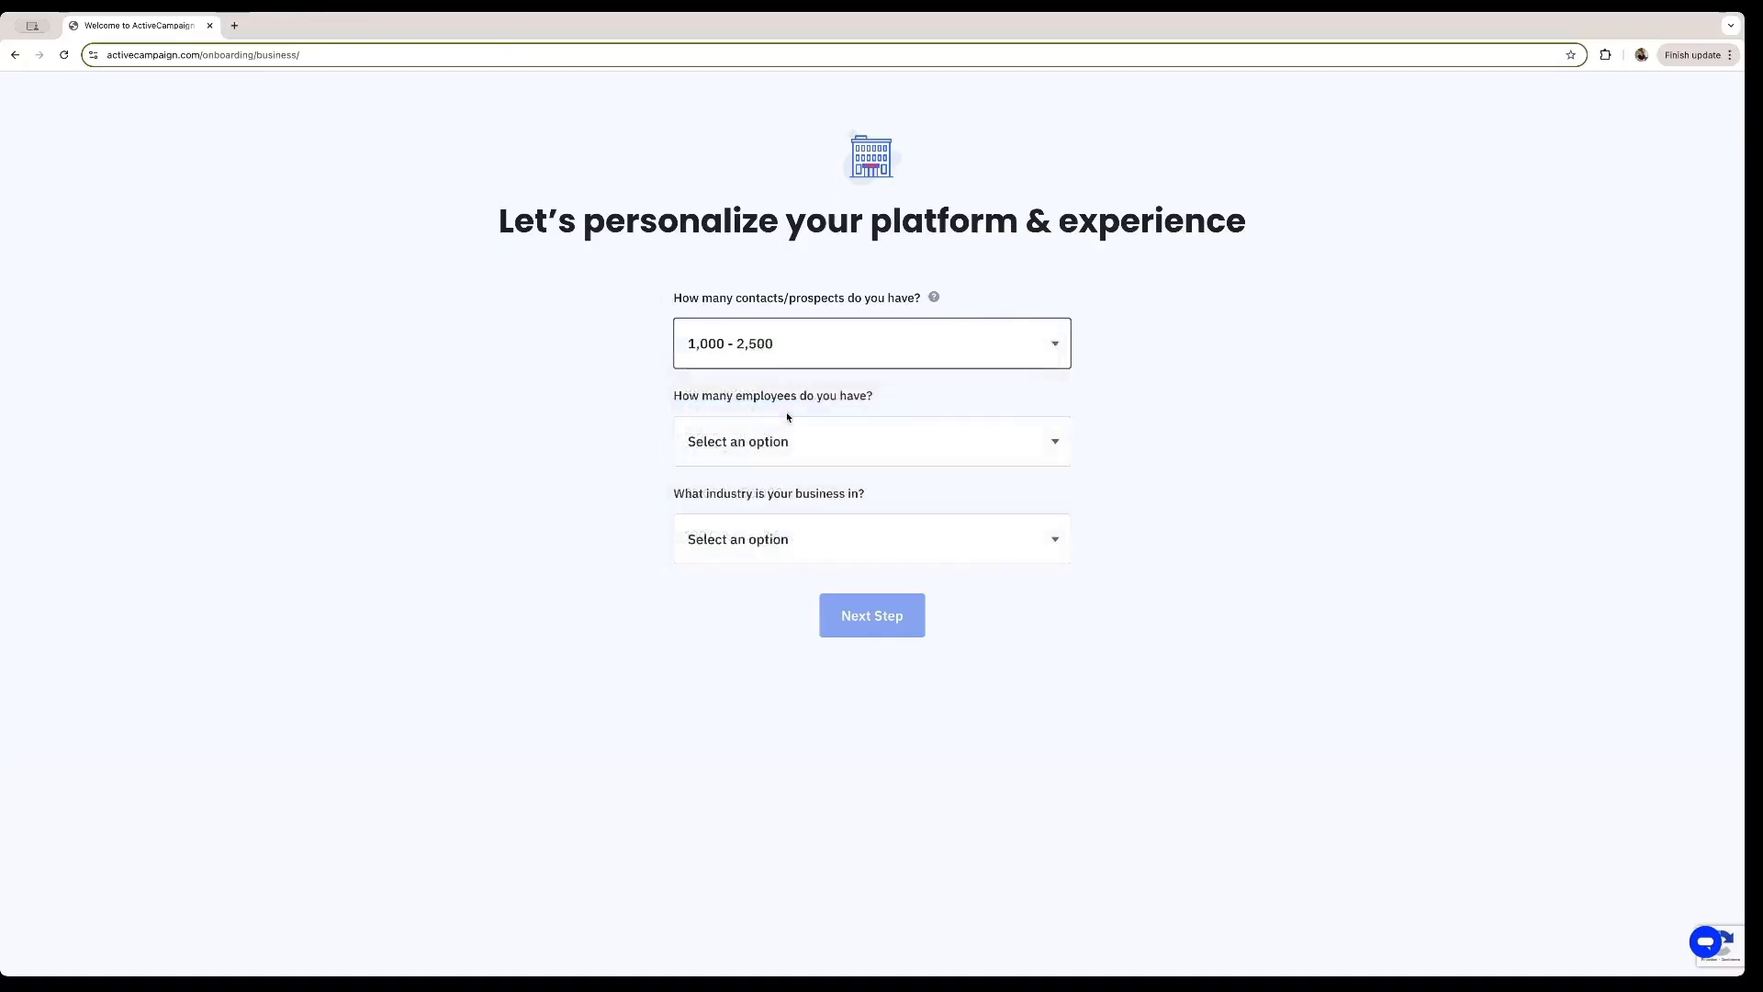
pyautogui.click(955, 439)
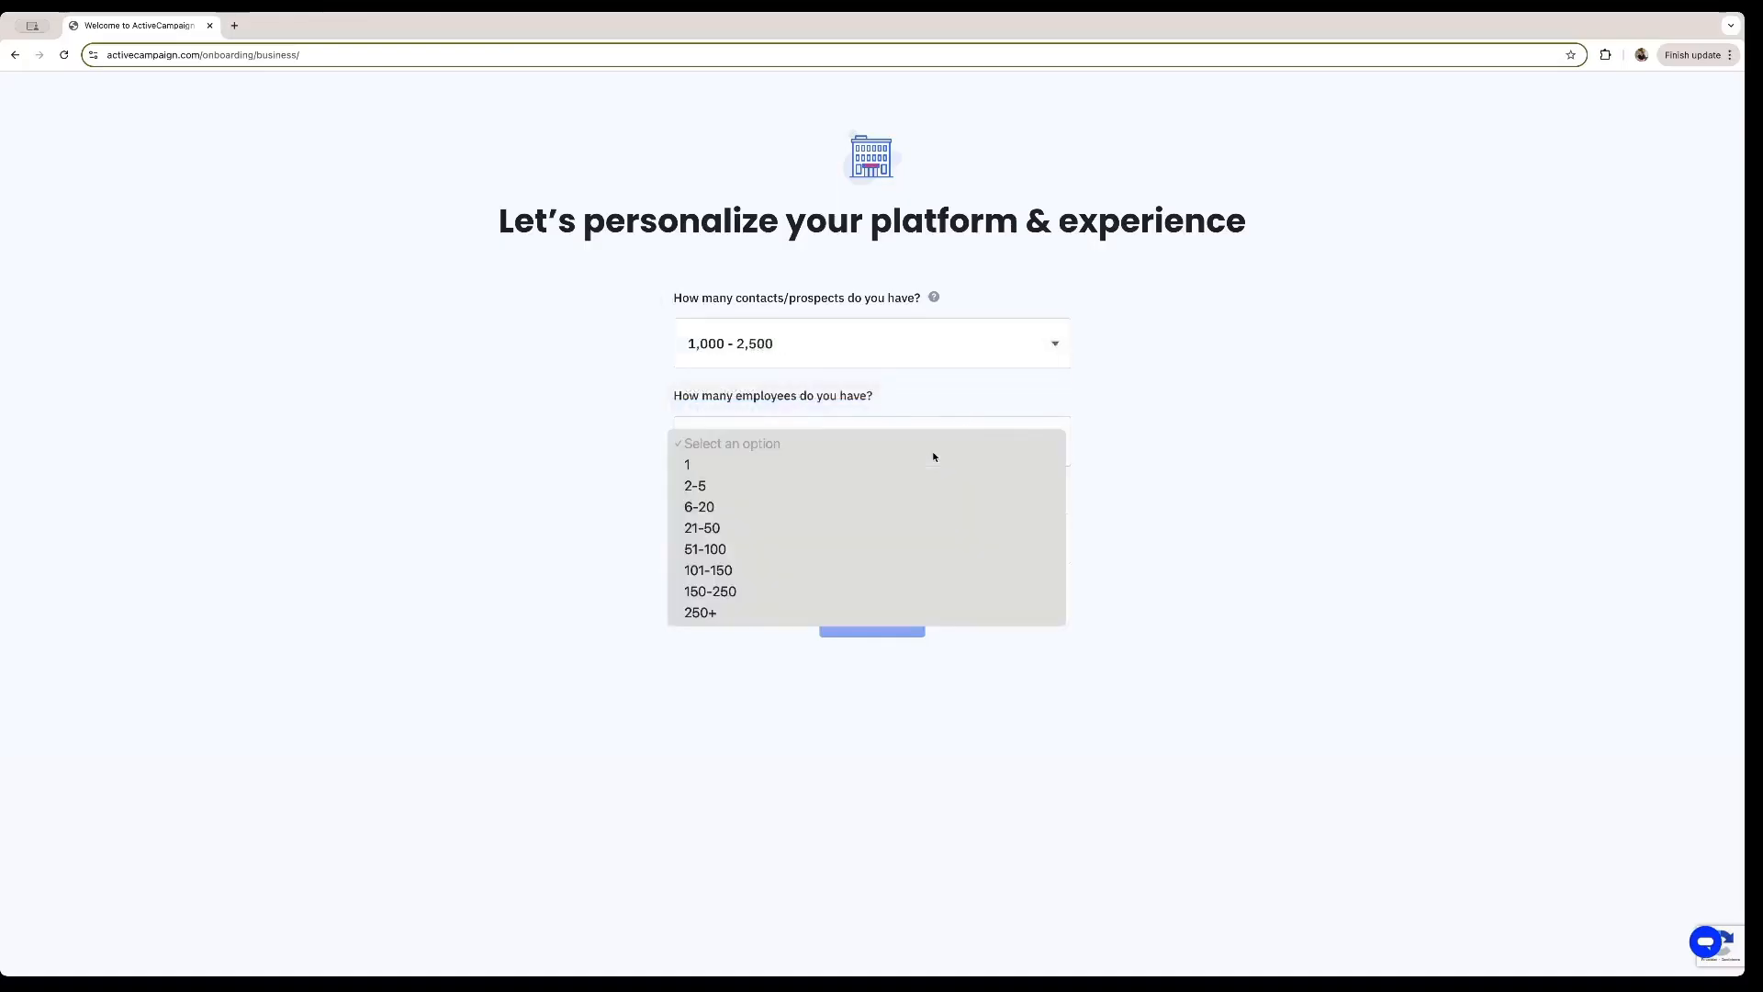
pyautogui.click(854, 486)
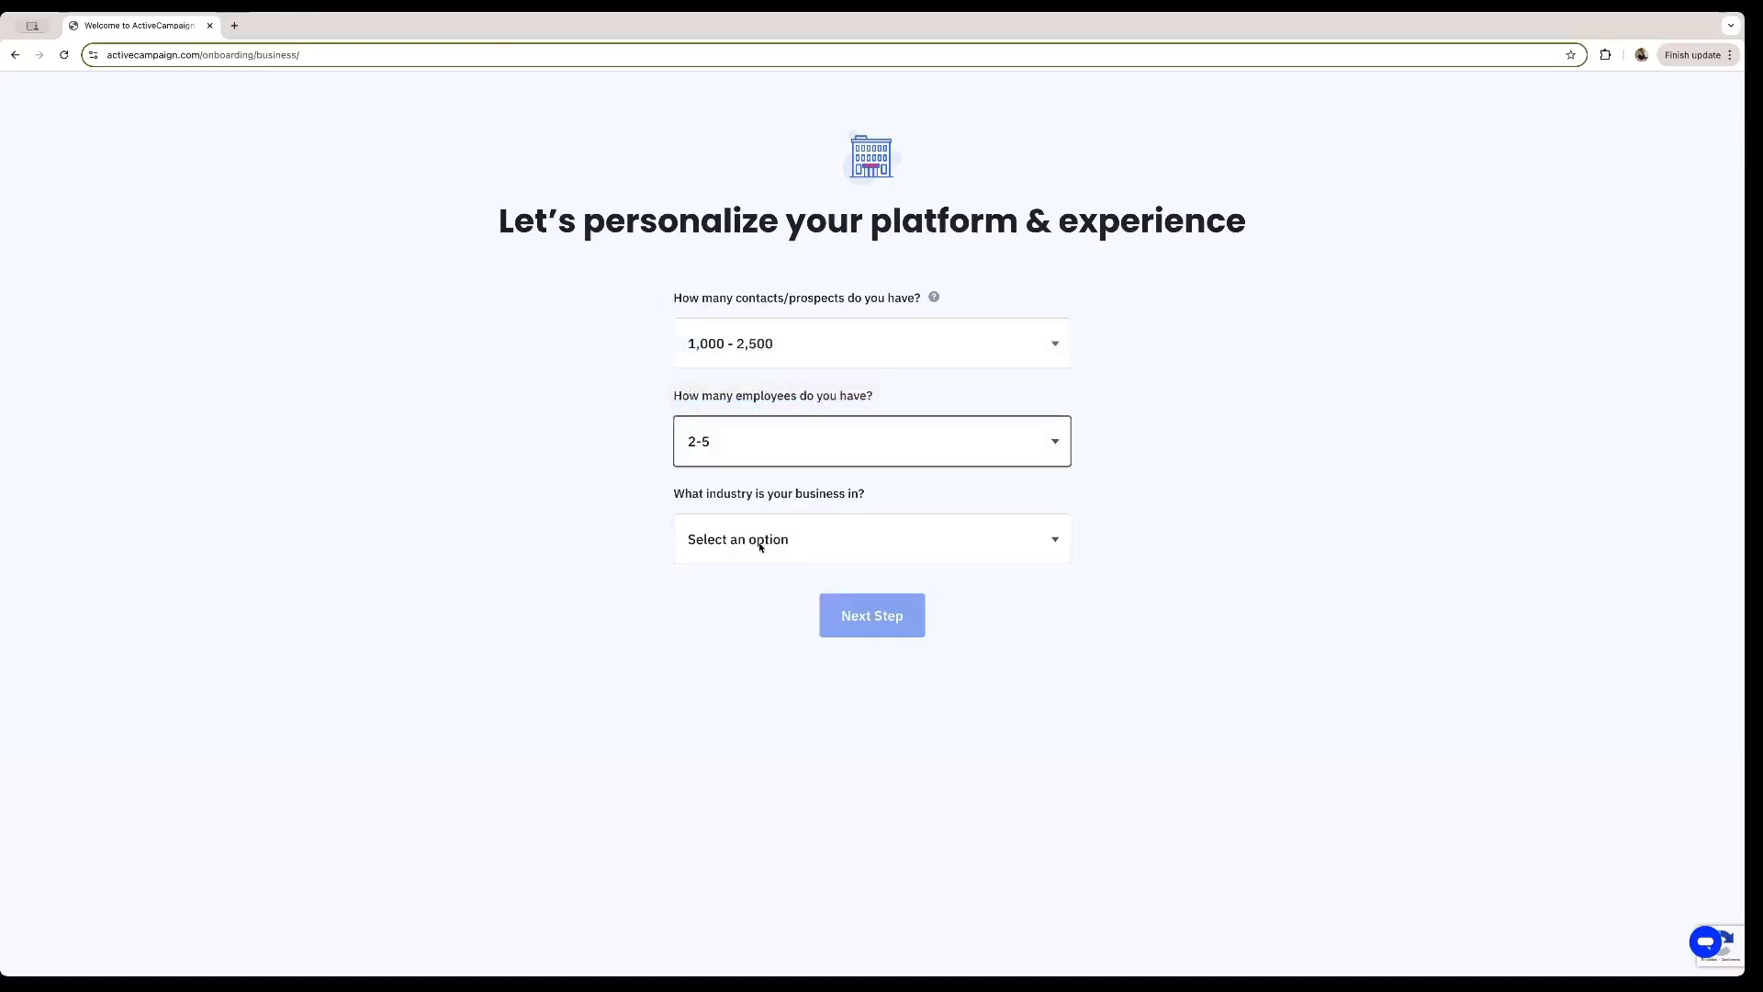
pyautogui.click(807, 545)
pyautogui.click(727, 627)
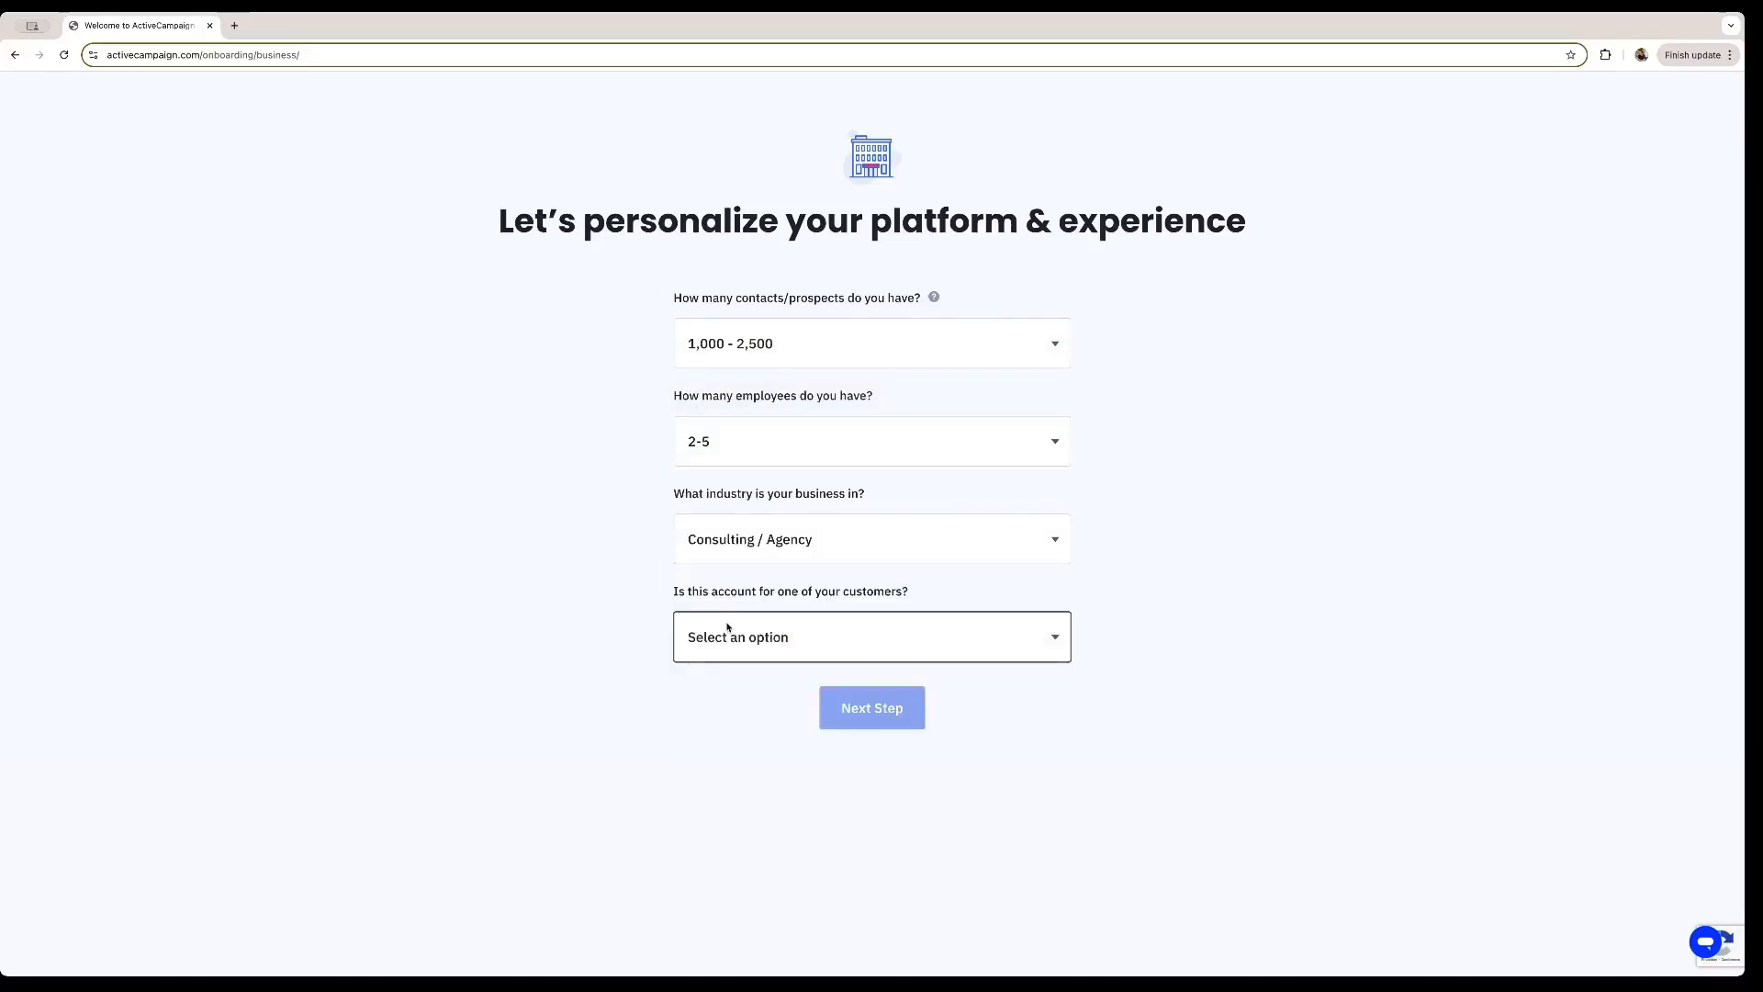
# State that the account is for my business, skip the current provider choices and finish the onboarding questions
pyautogui.click(835, 642)
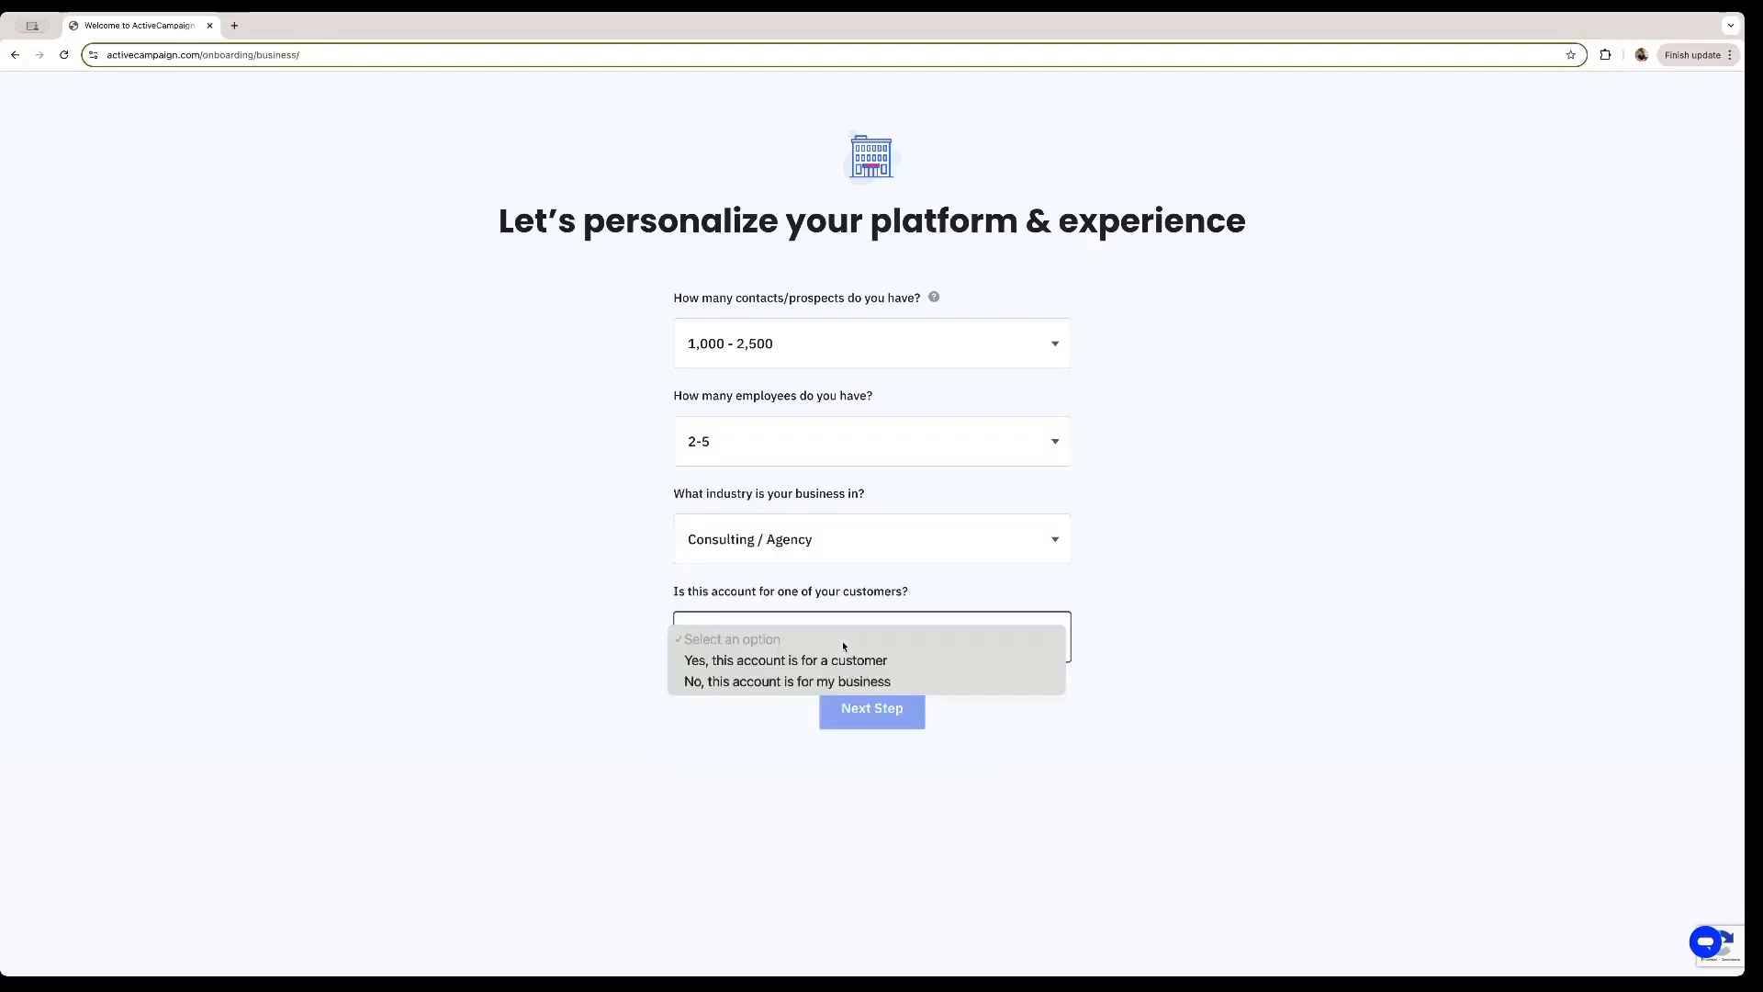
pyautogui.click(755, 684)
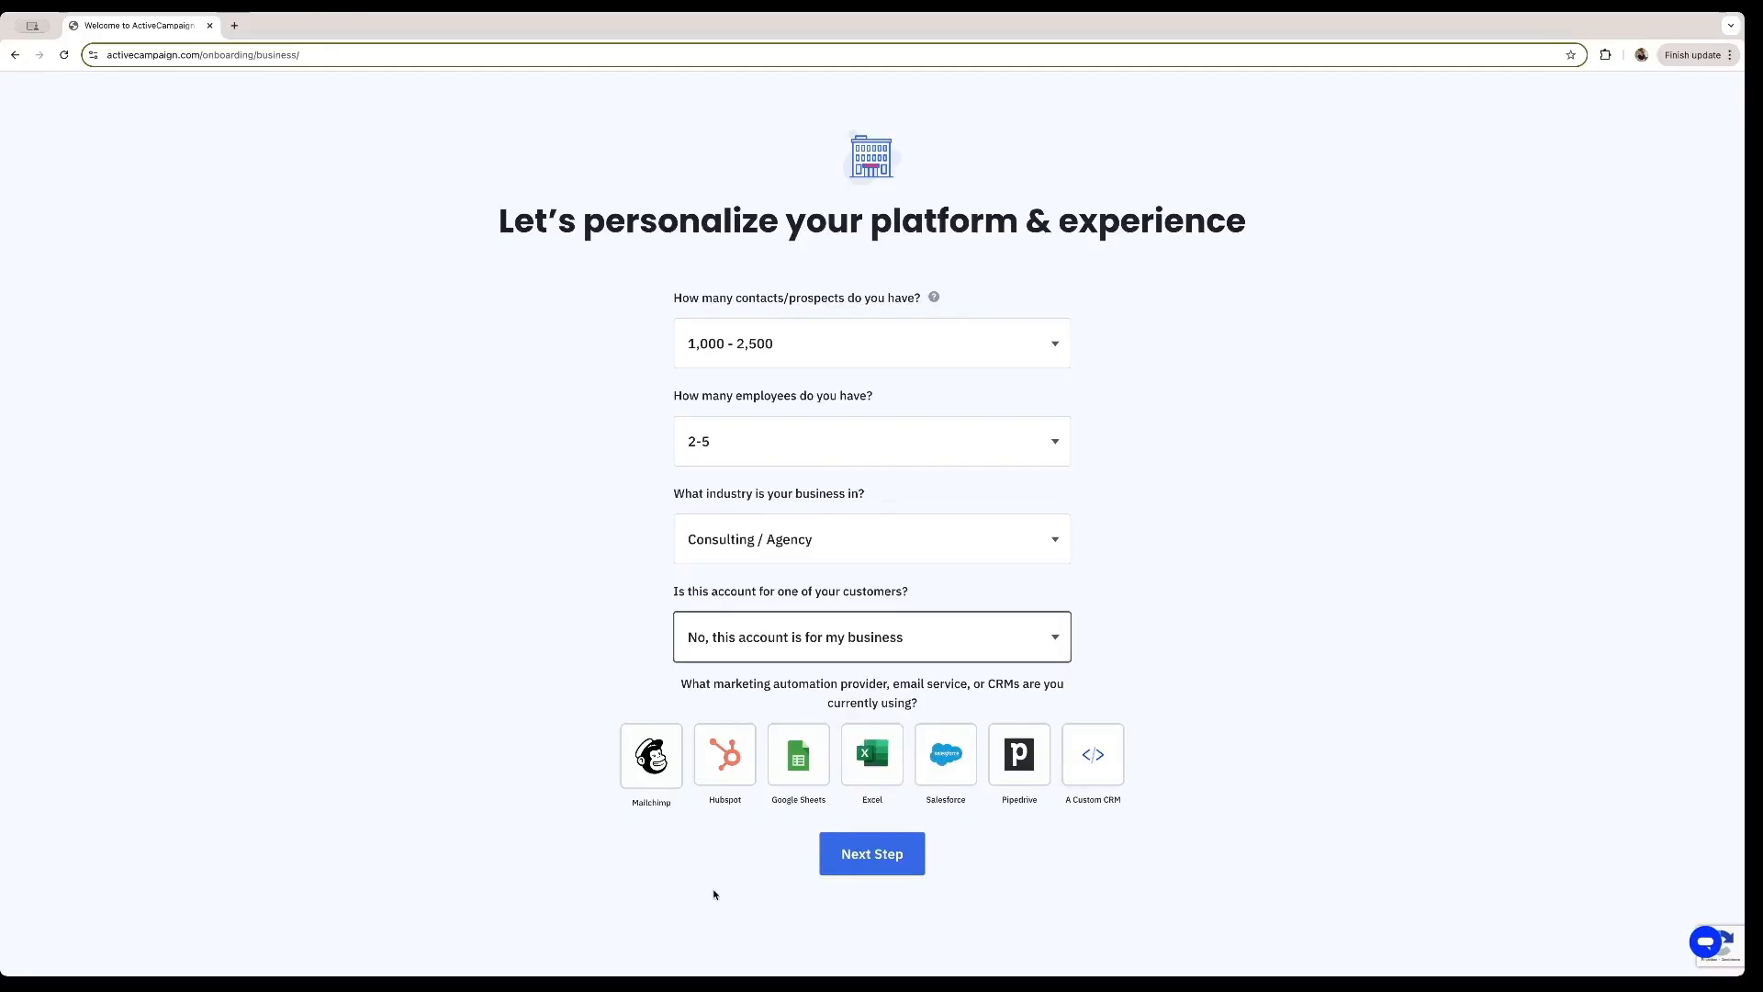
pyautogui.click(872, 862)
pyautogui.click(905, 492)
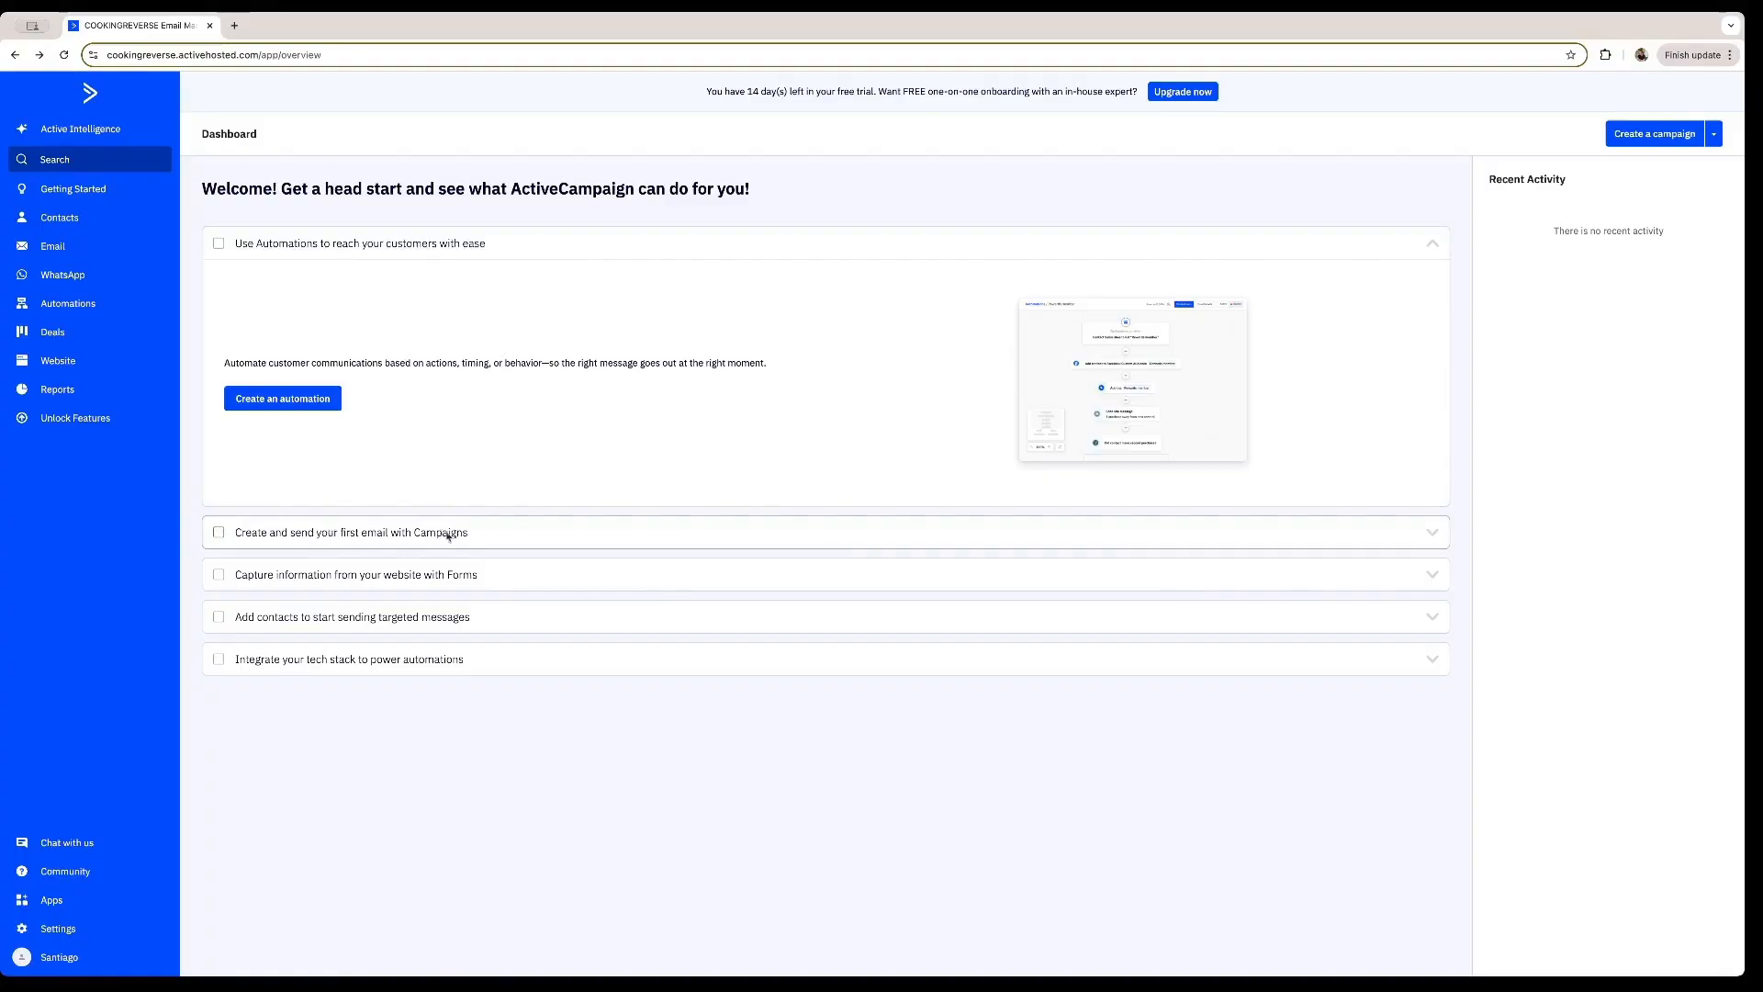
# Create a Date Based email campaign named "June Campaign" and continue to its settings
pyautogui.click(83, 244)
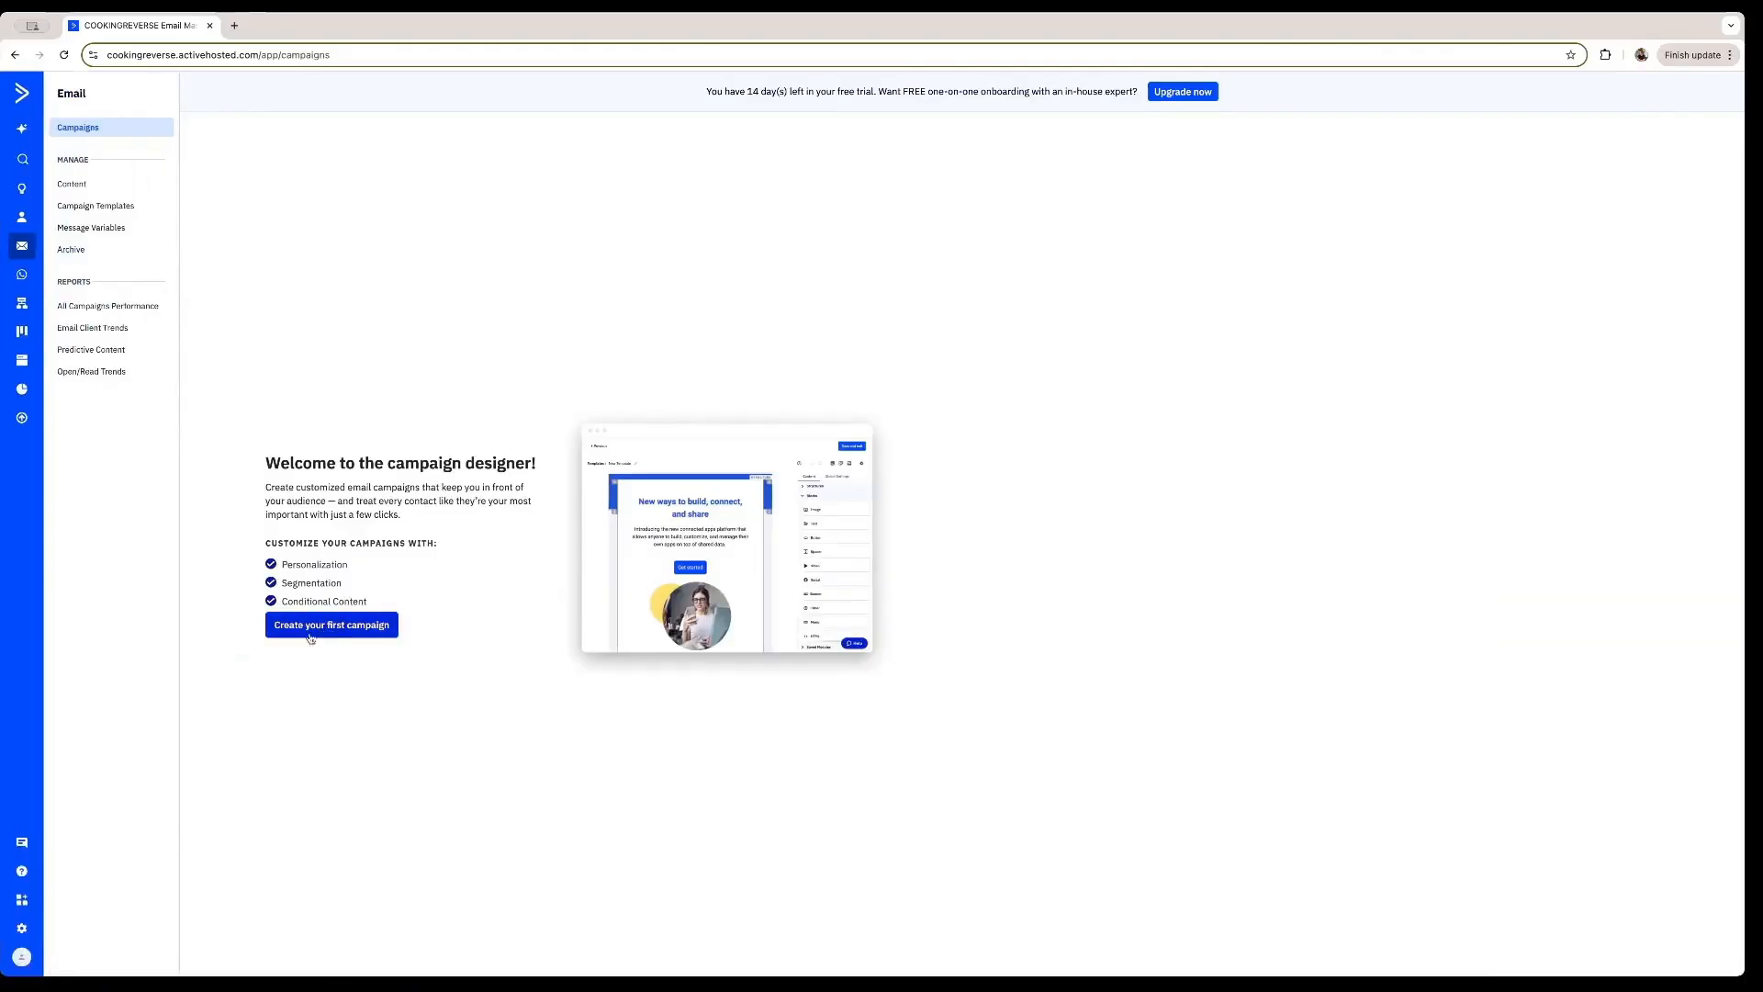
pyautogui.click(346, 629)
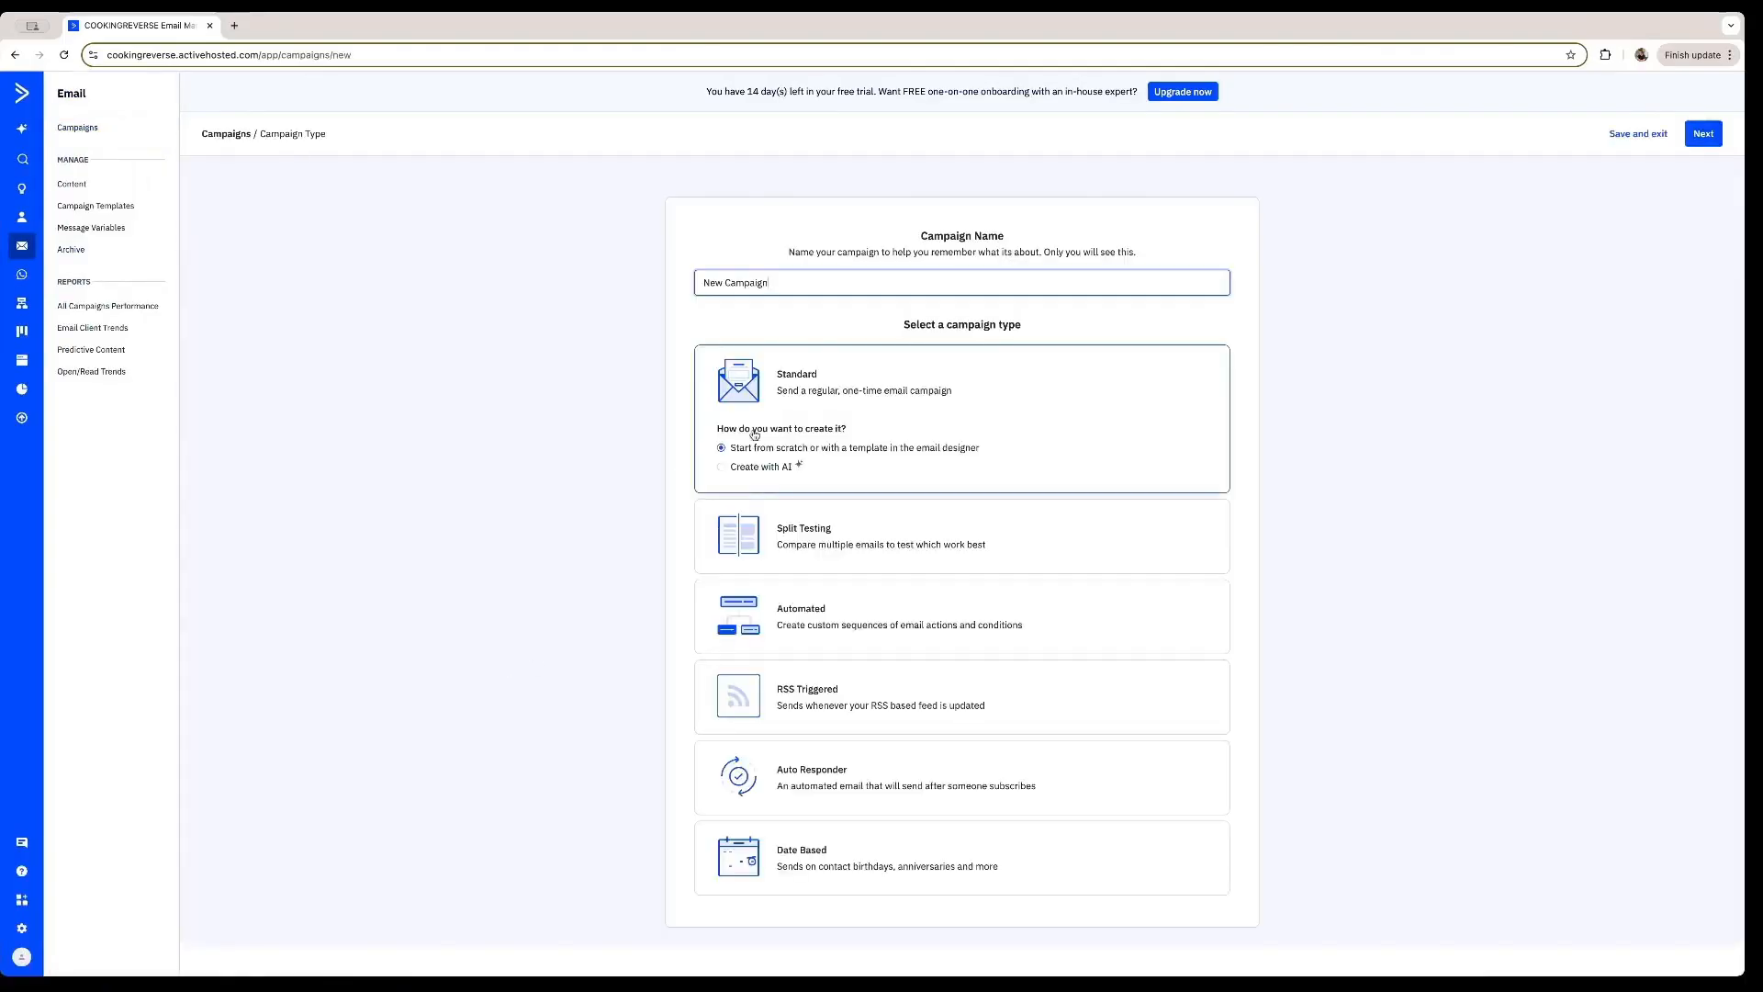
pyautogui.moveTo(827, 293); pyautogui.dragTo(659, 281)
pyautogui.write('June Campaign')
pyautogui.click(887, 856)
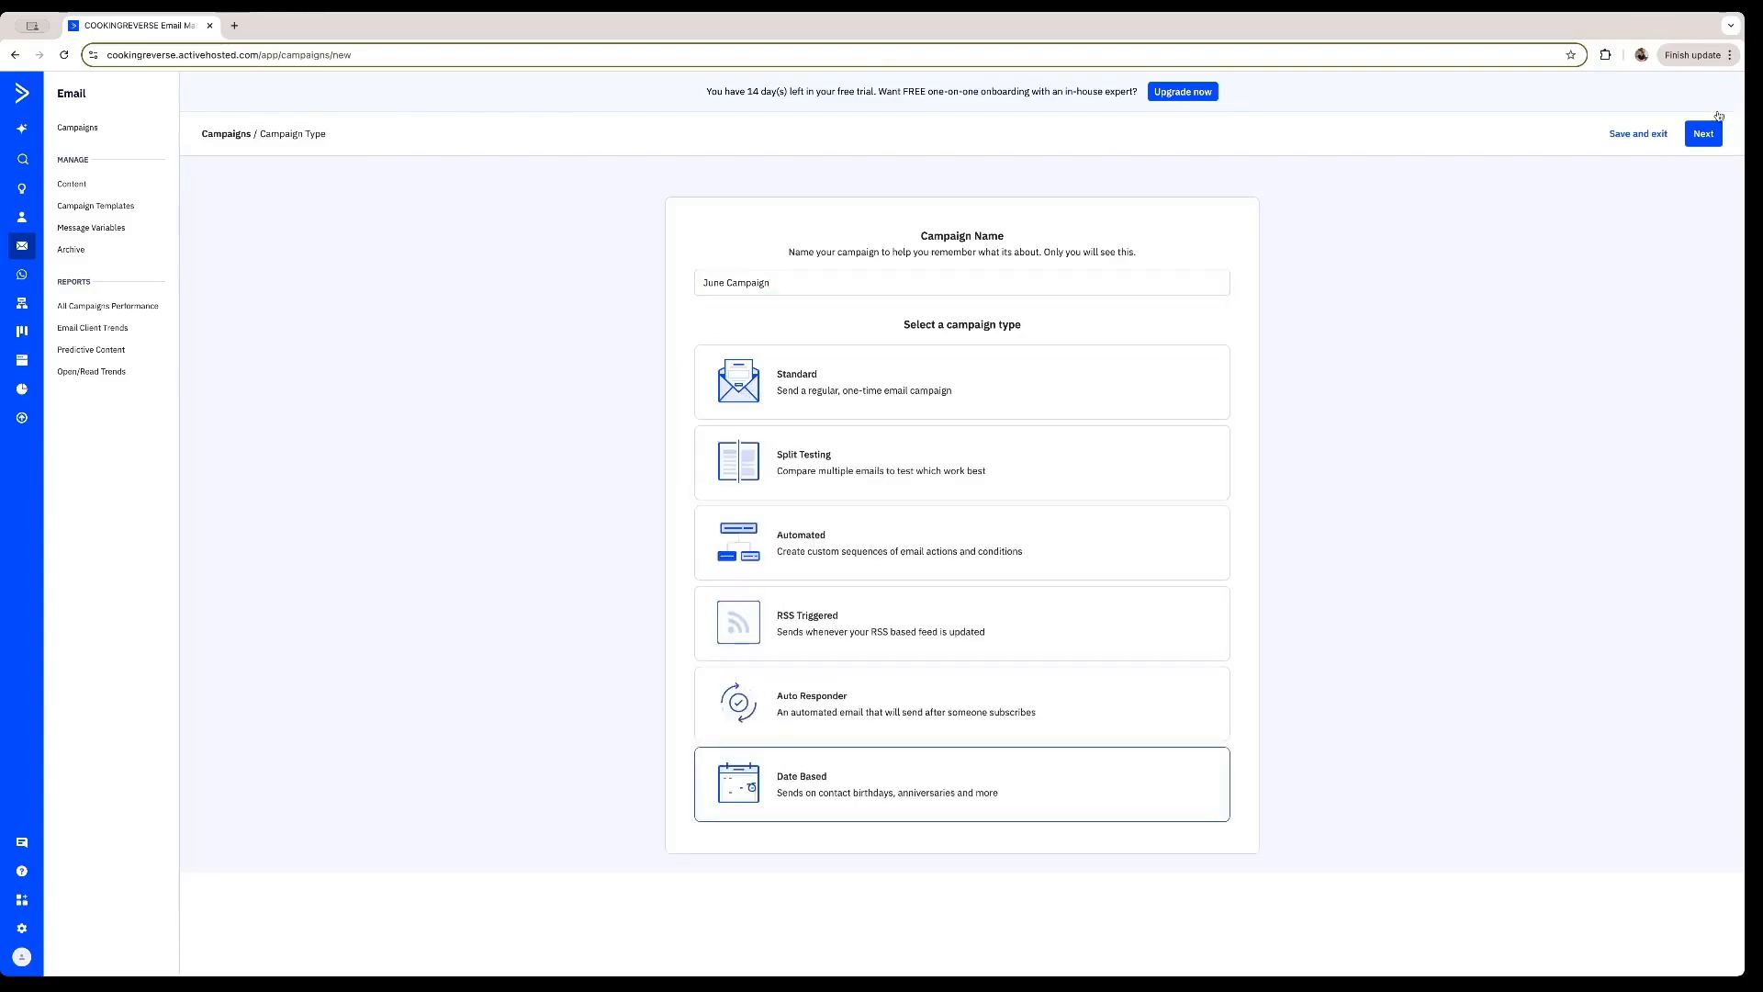
pyautogui.click(1703, 133)
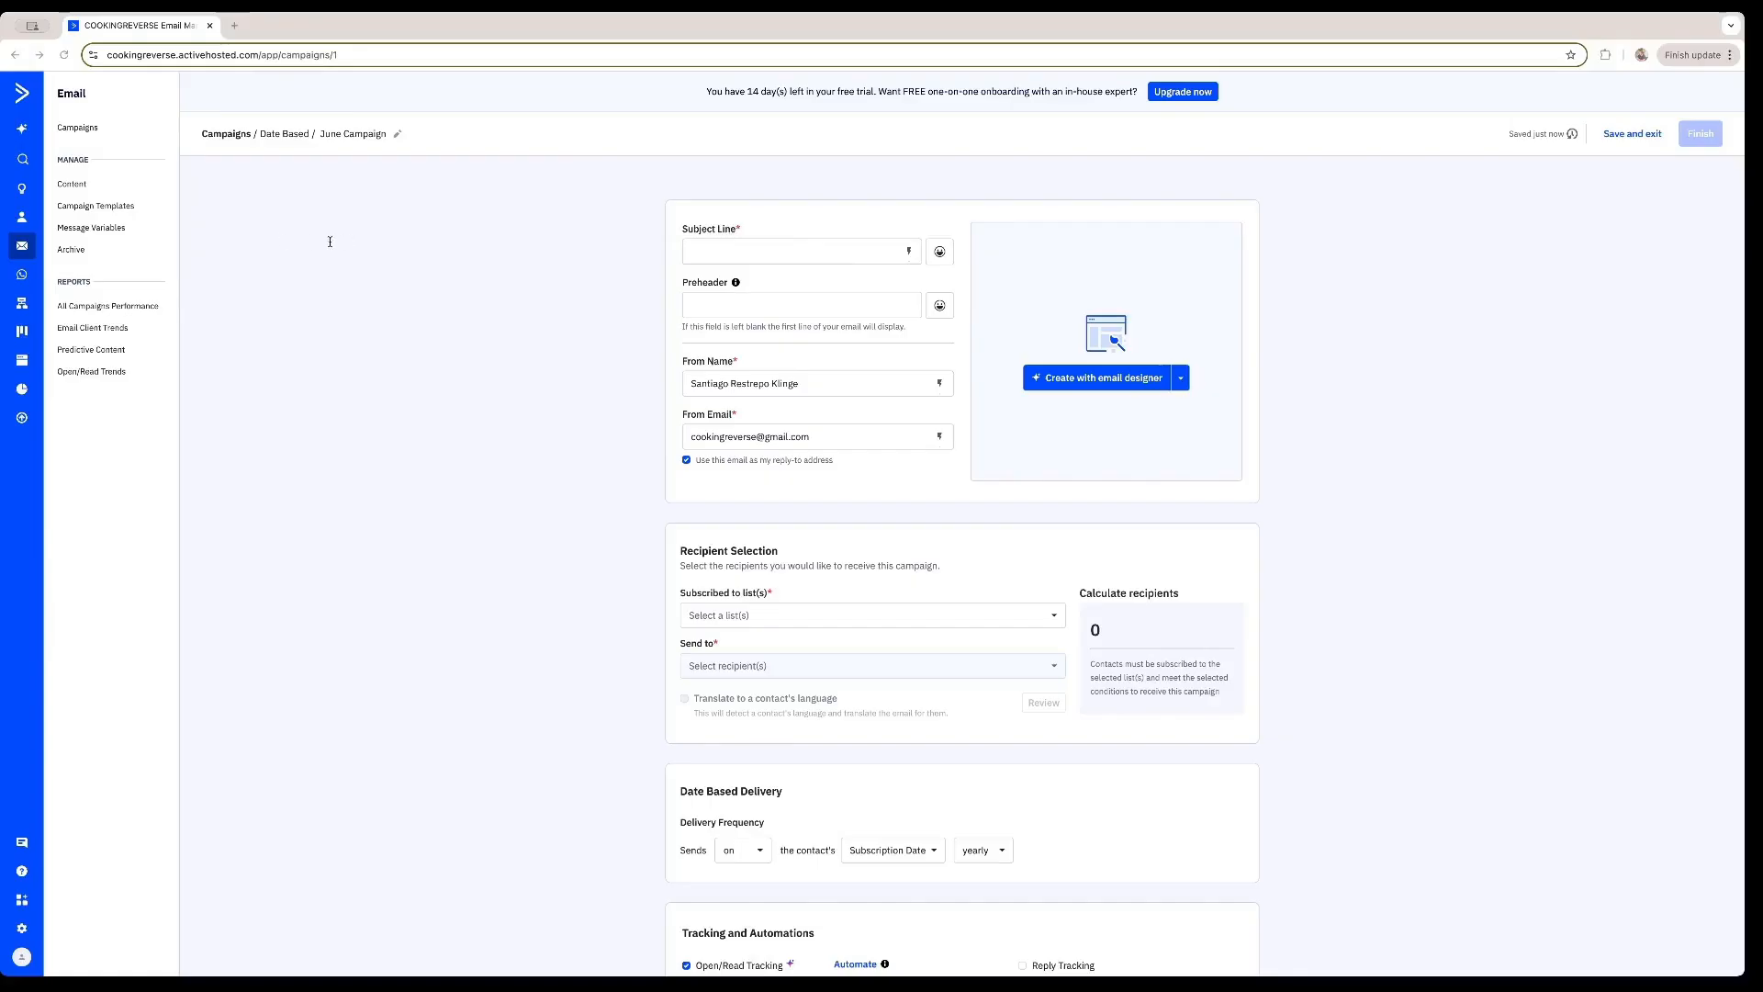
# Insert the First Name personalization field in the subject line and set the preheader to "Welcome on board"
pyautogui.click(806, 251)
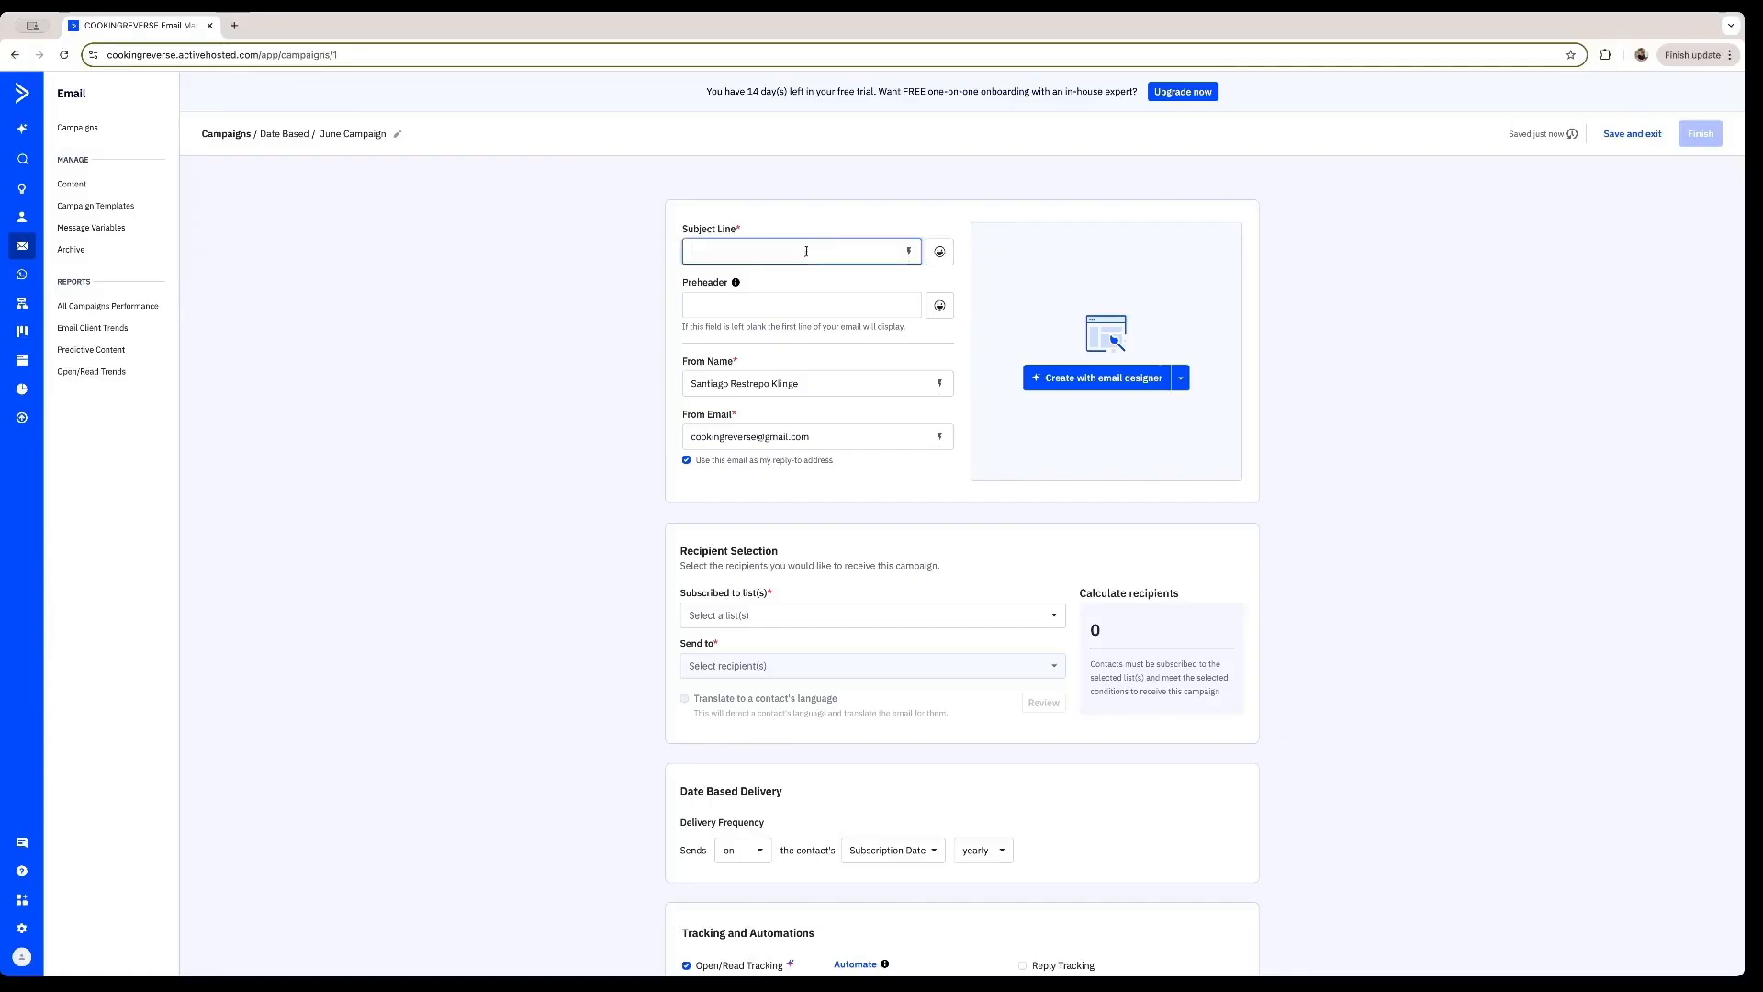
pyautogui.click(909, 254)
pyautogui.click(970, 299)
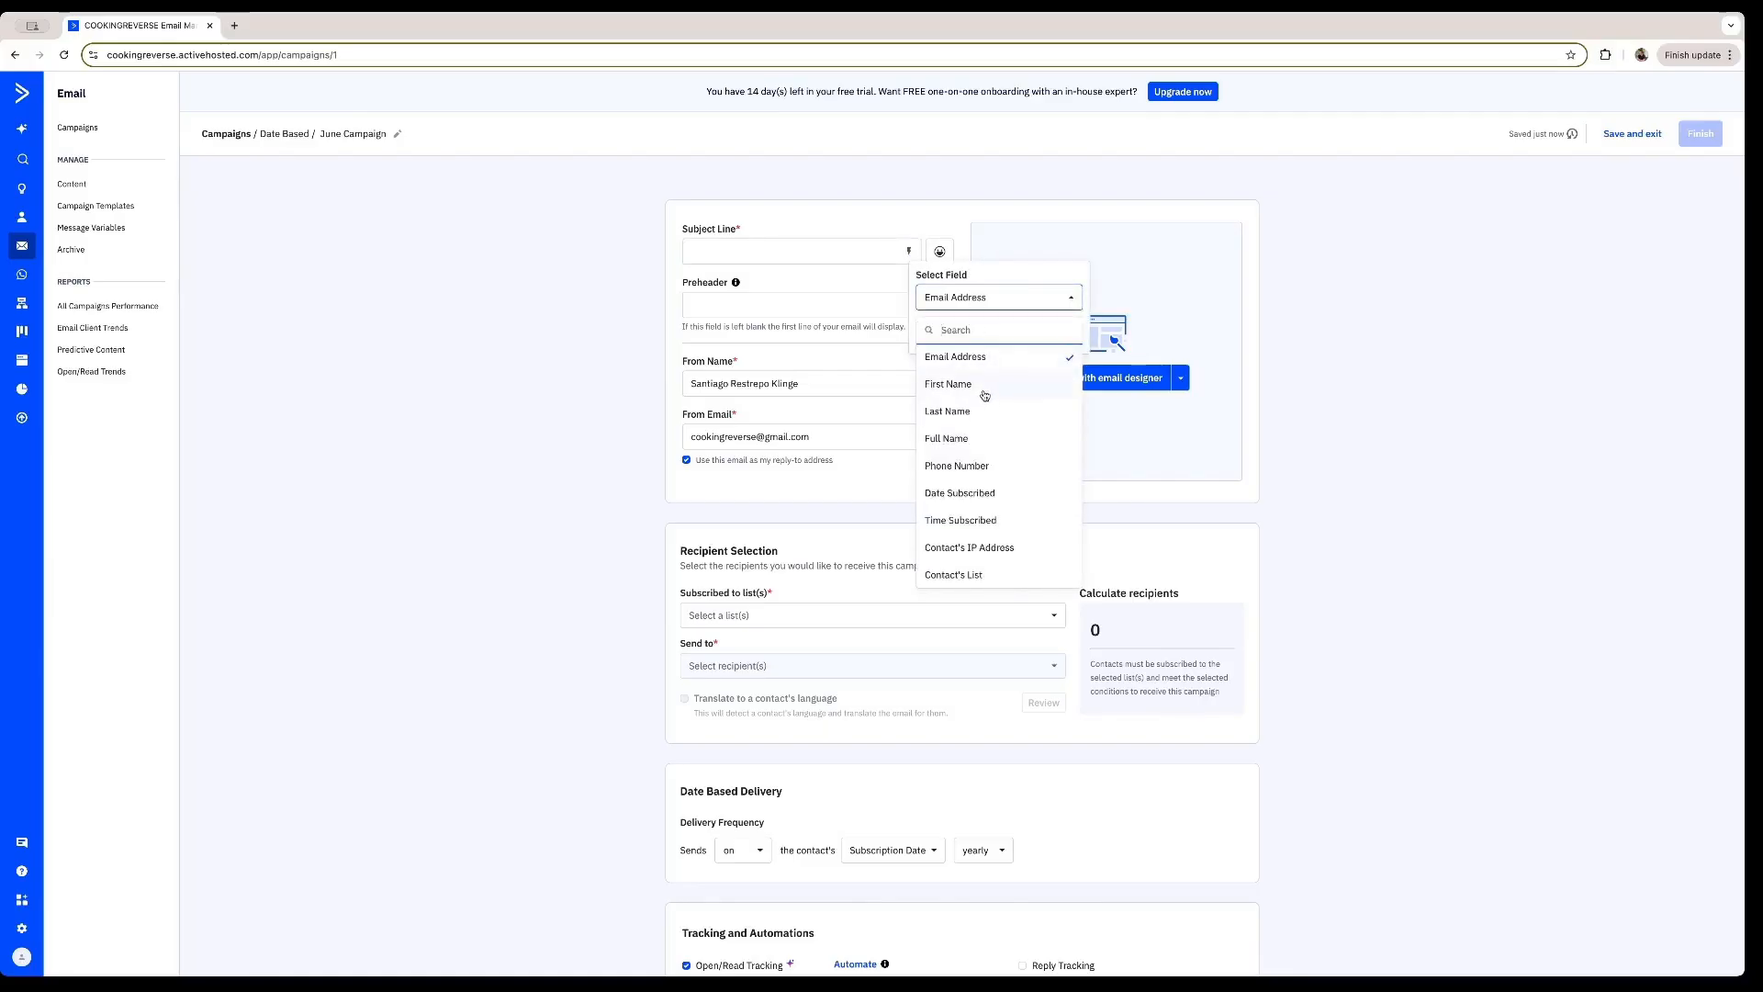
pyautogui.click(982, 390)
pyautogui.click(1036, 331)
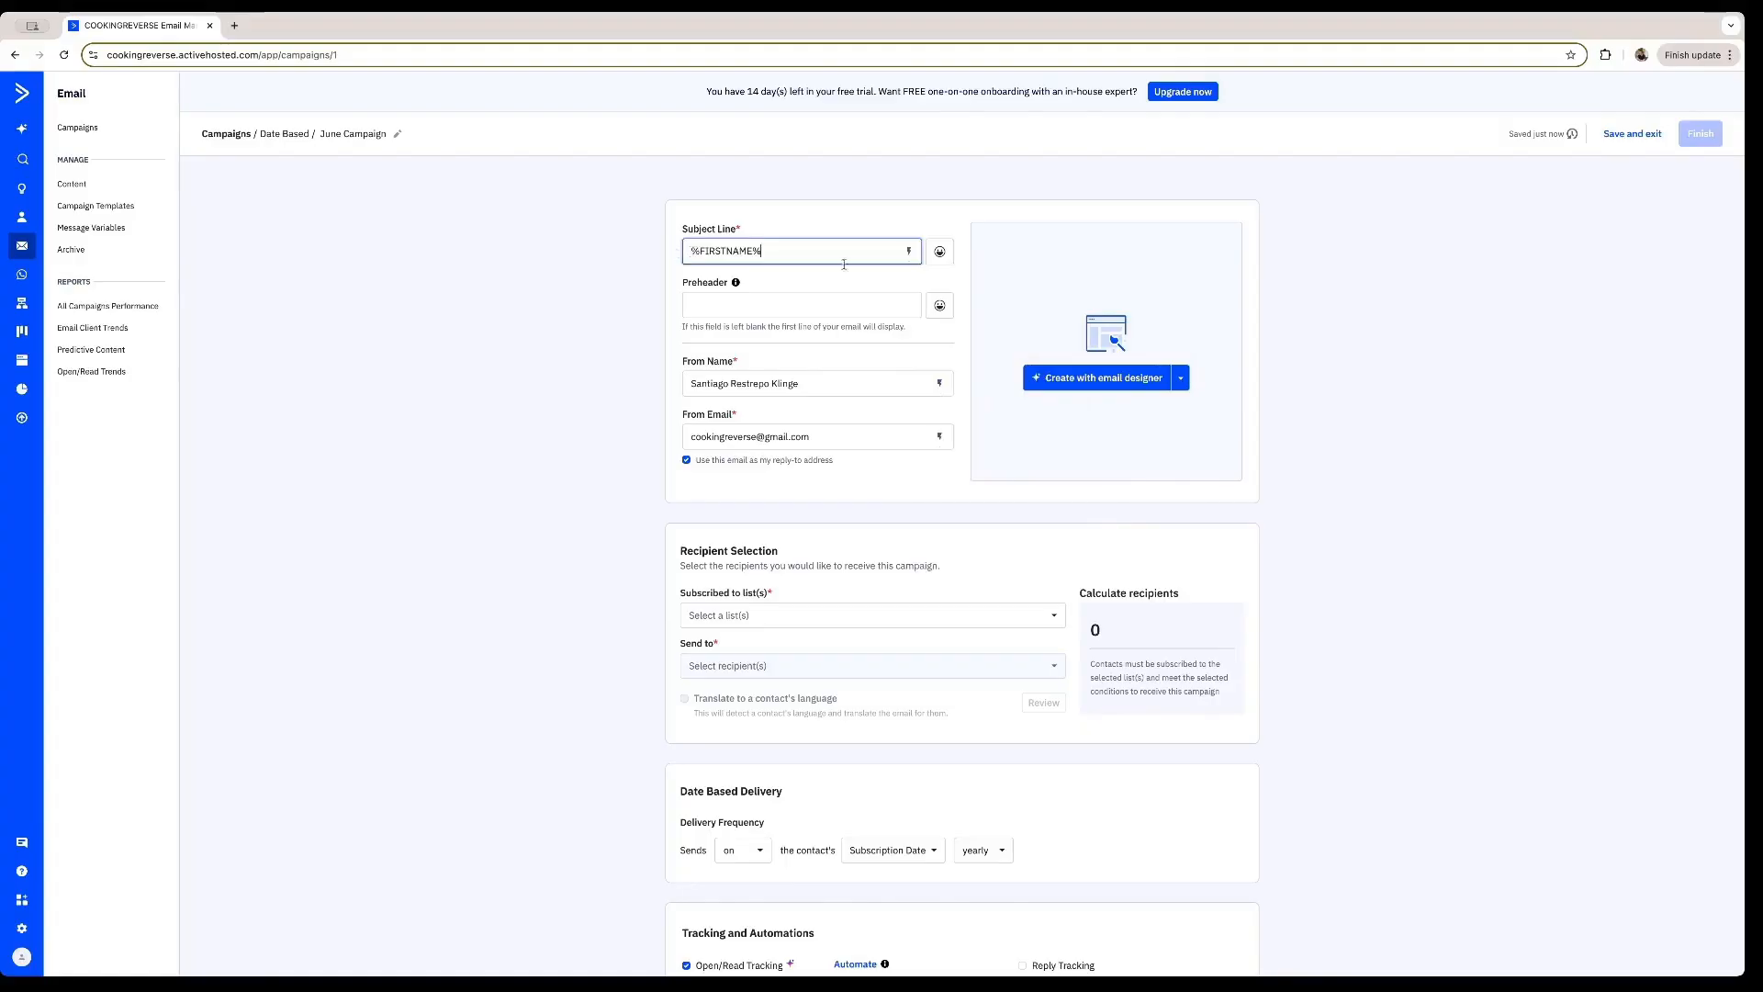
pyautogui.click(381, 250)
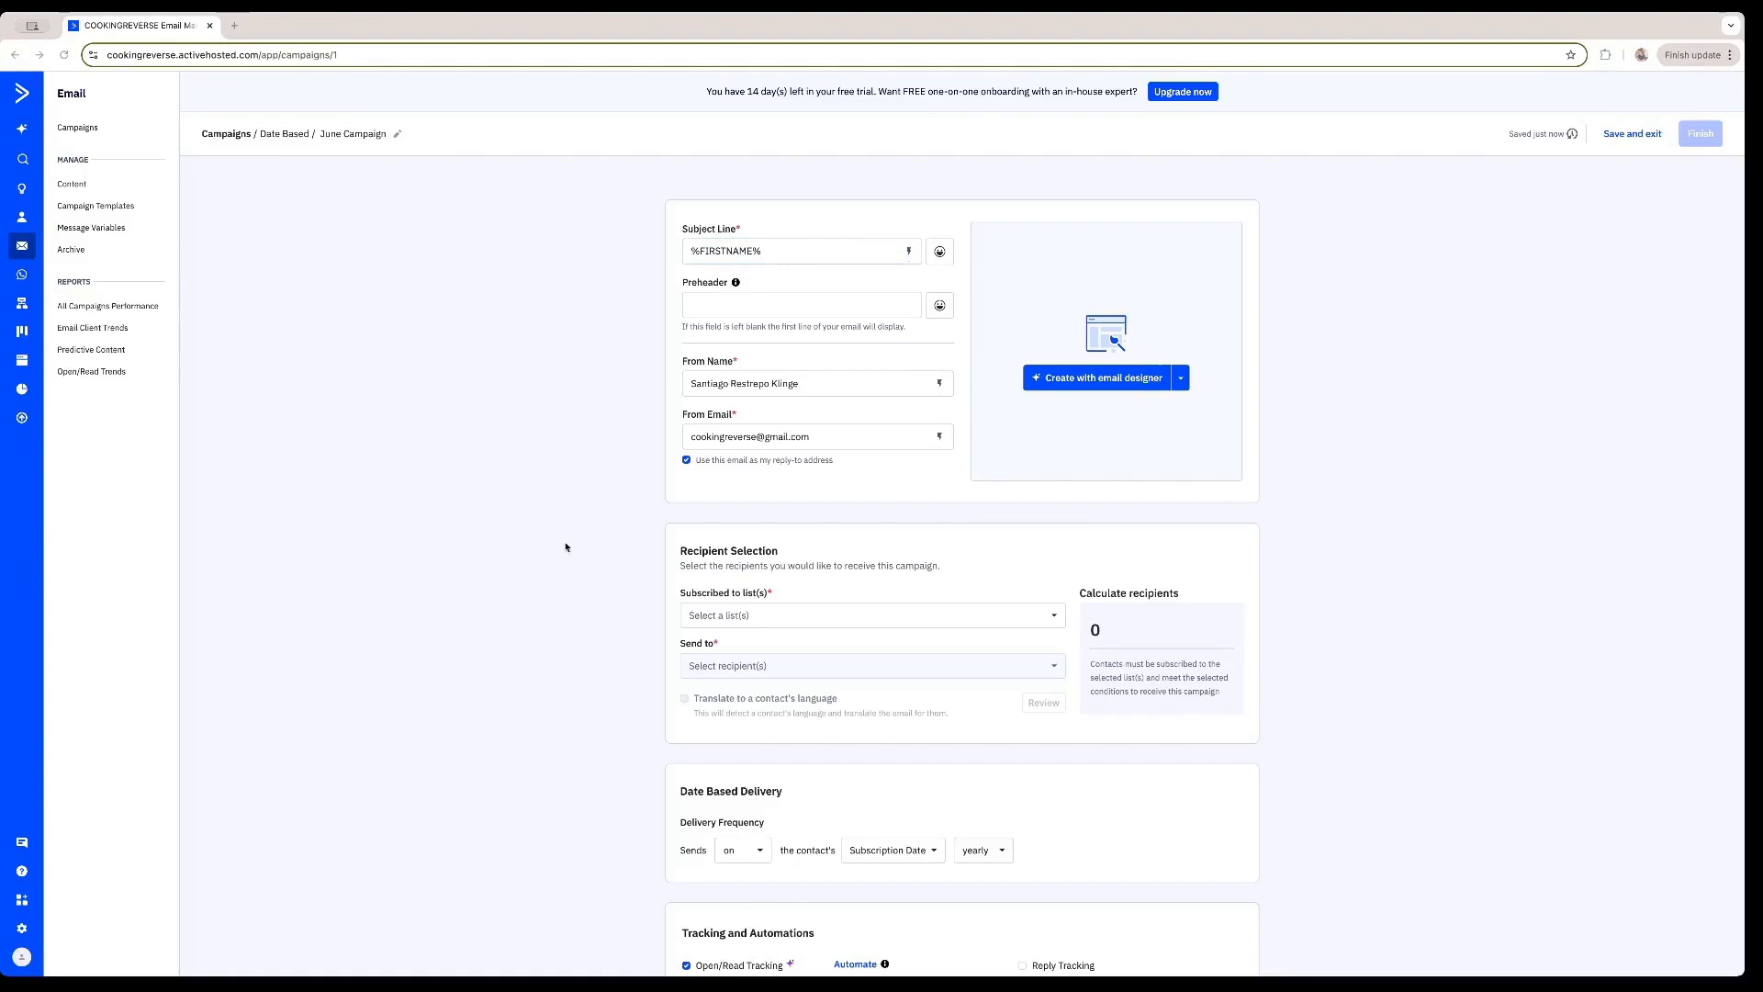
pyautogui.click(736, 304)
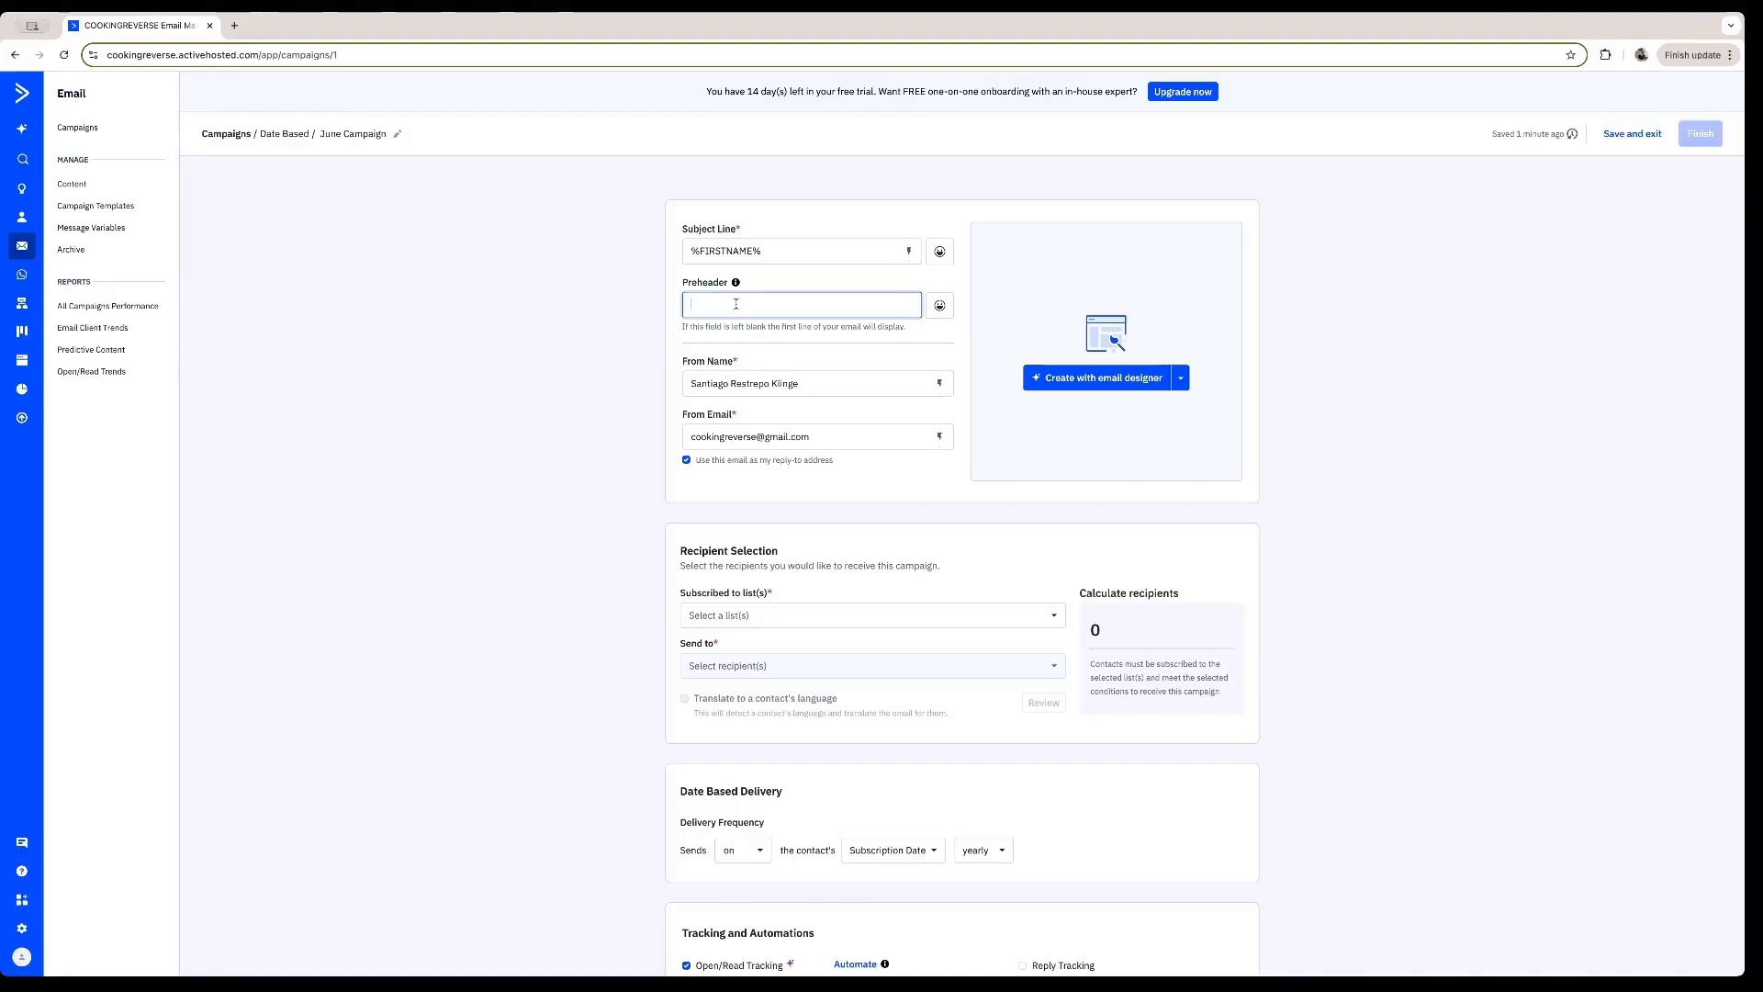
pyautogui.write('Welcome on board')
# Choose Master Contact List as the subscriber list in the campaign's recipient selection
pyautogui.scroll(-2, 708, 367)
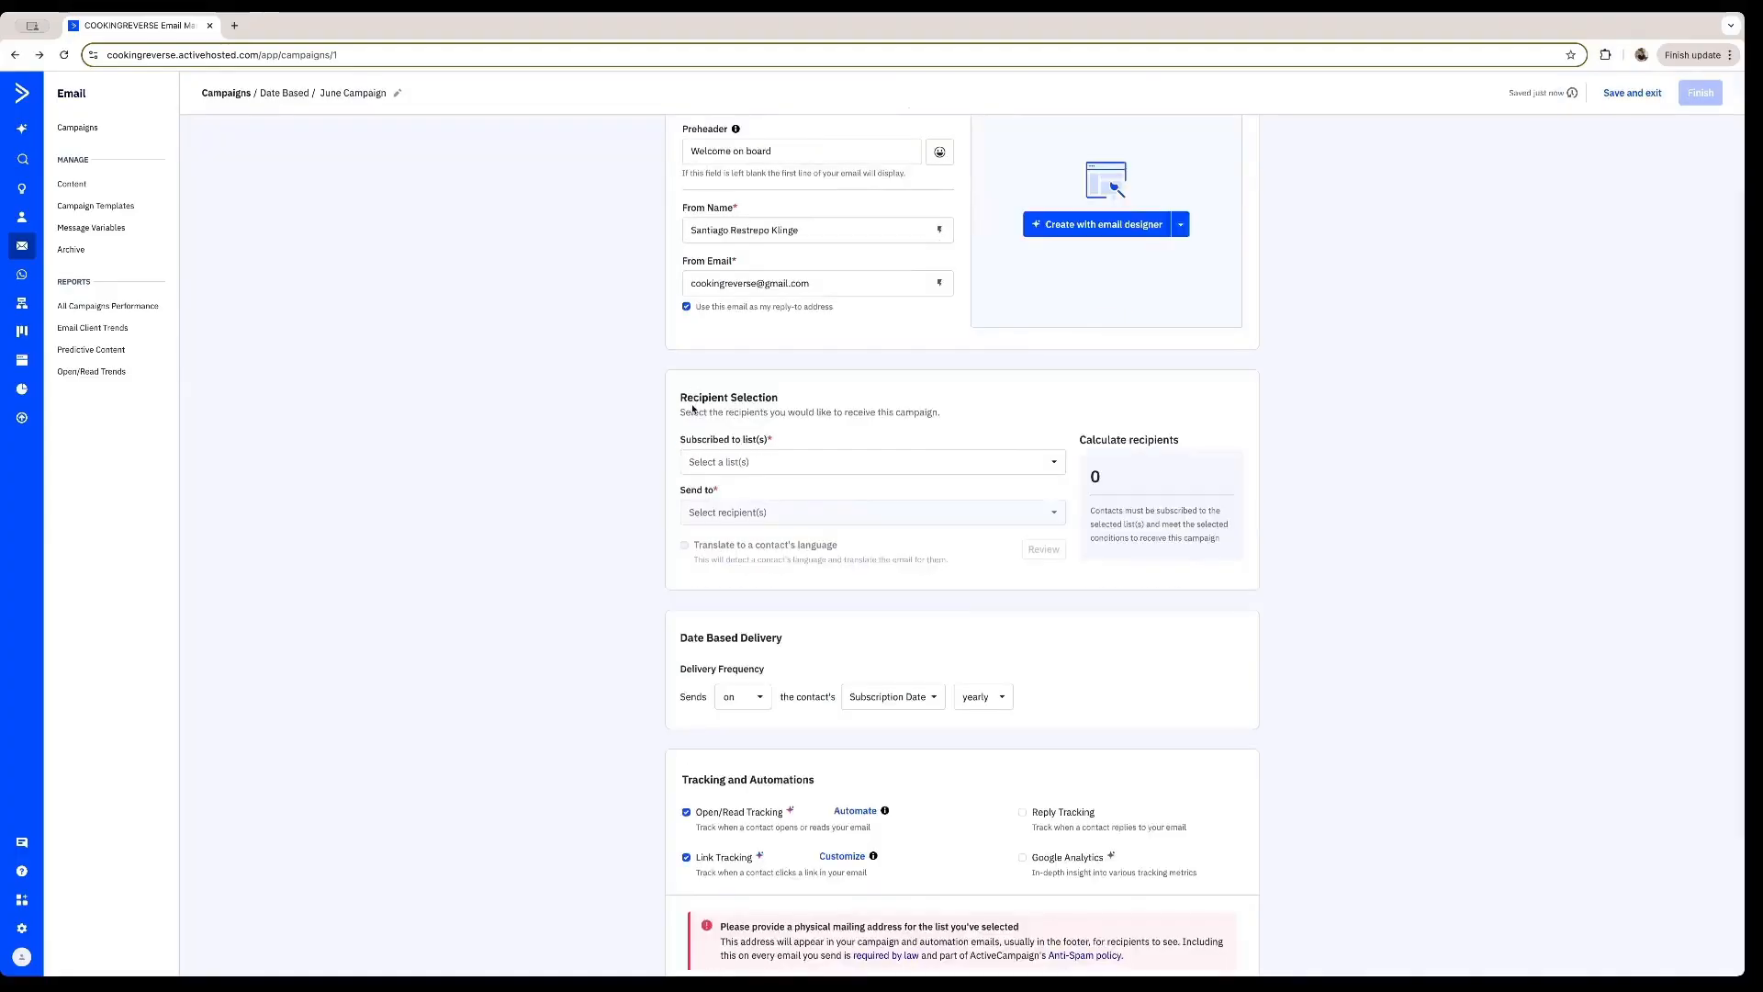
pyautogui.click(780, 462)
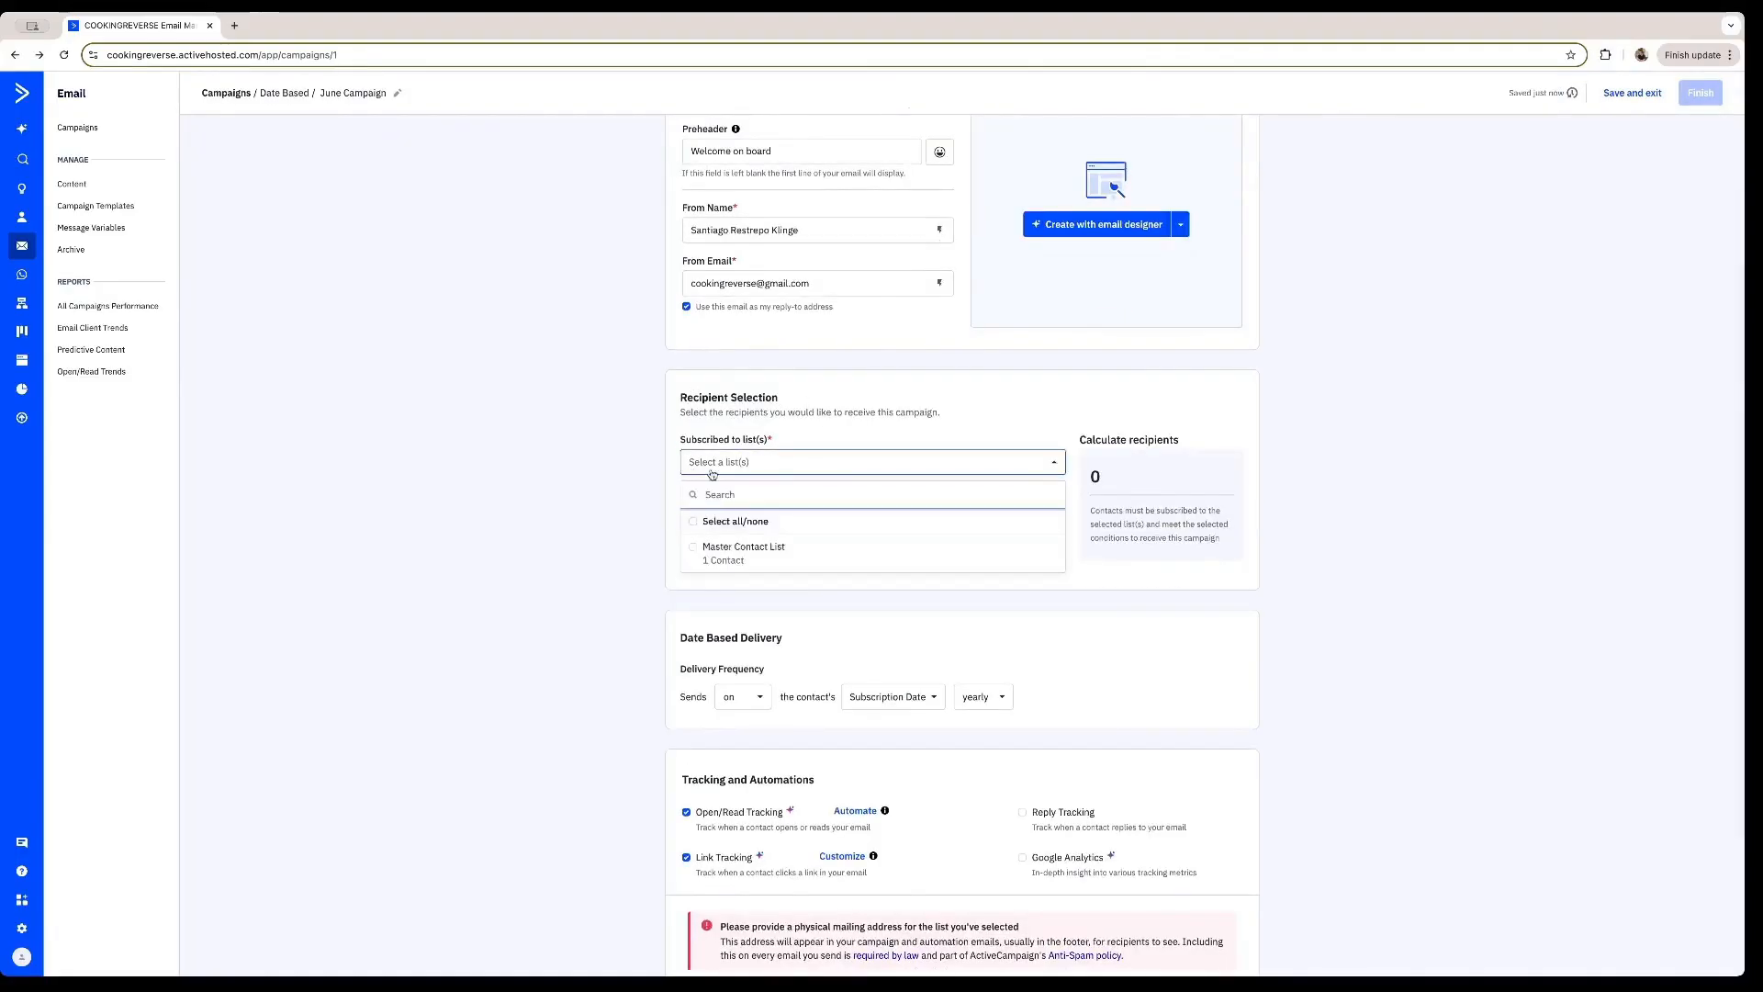
pyautogui.click(693, 550)
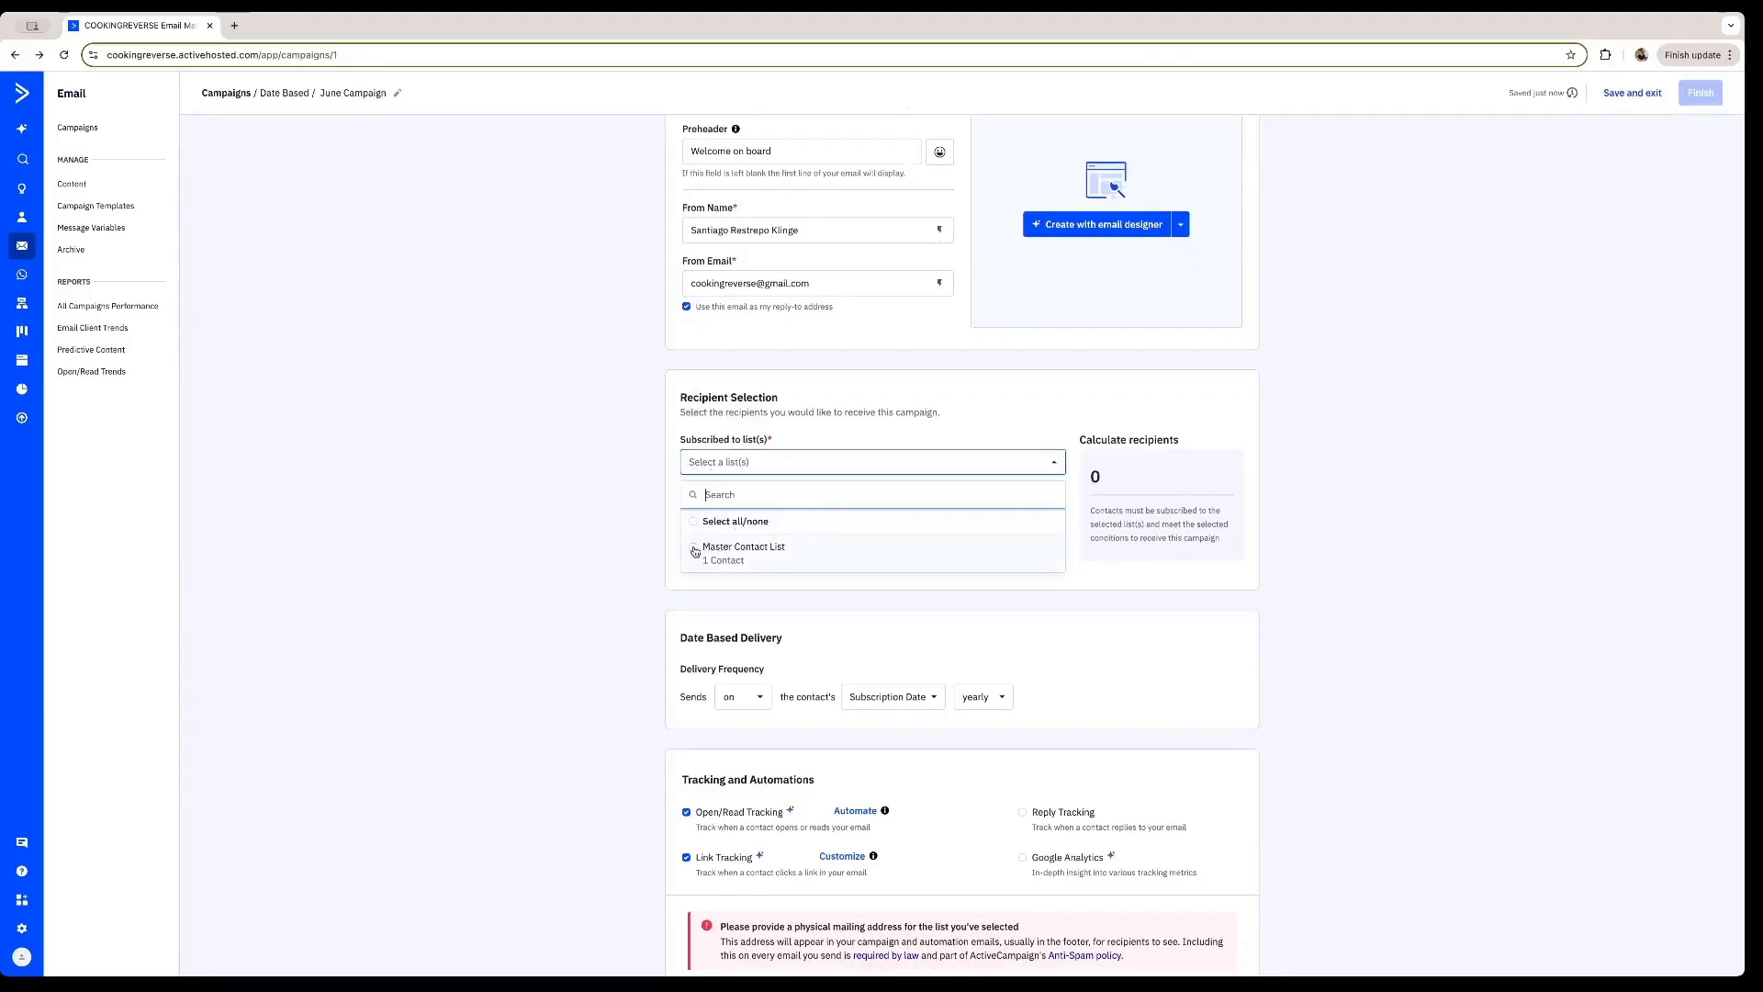
pyautogui.click(758, 462)
pyautogui.click(768, 463)
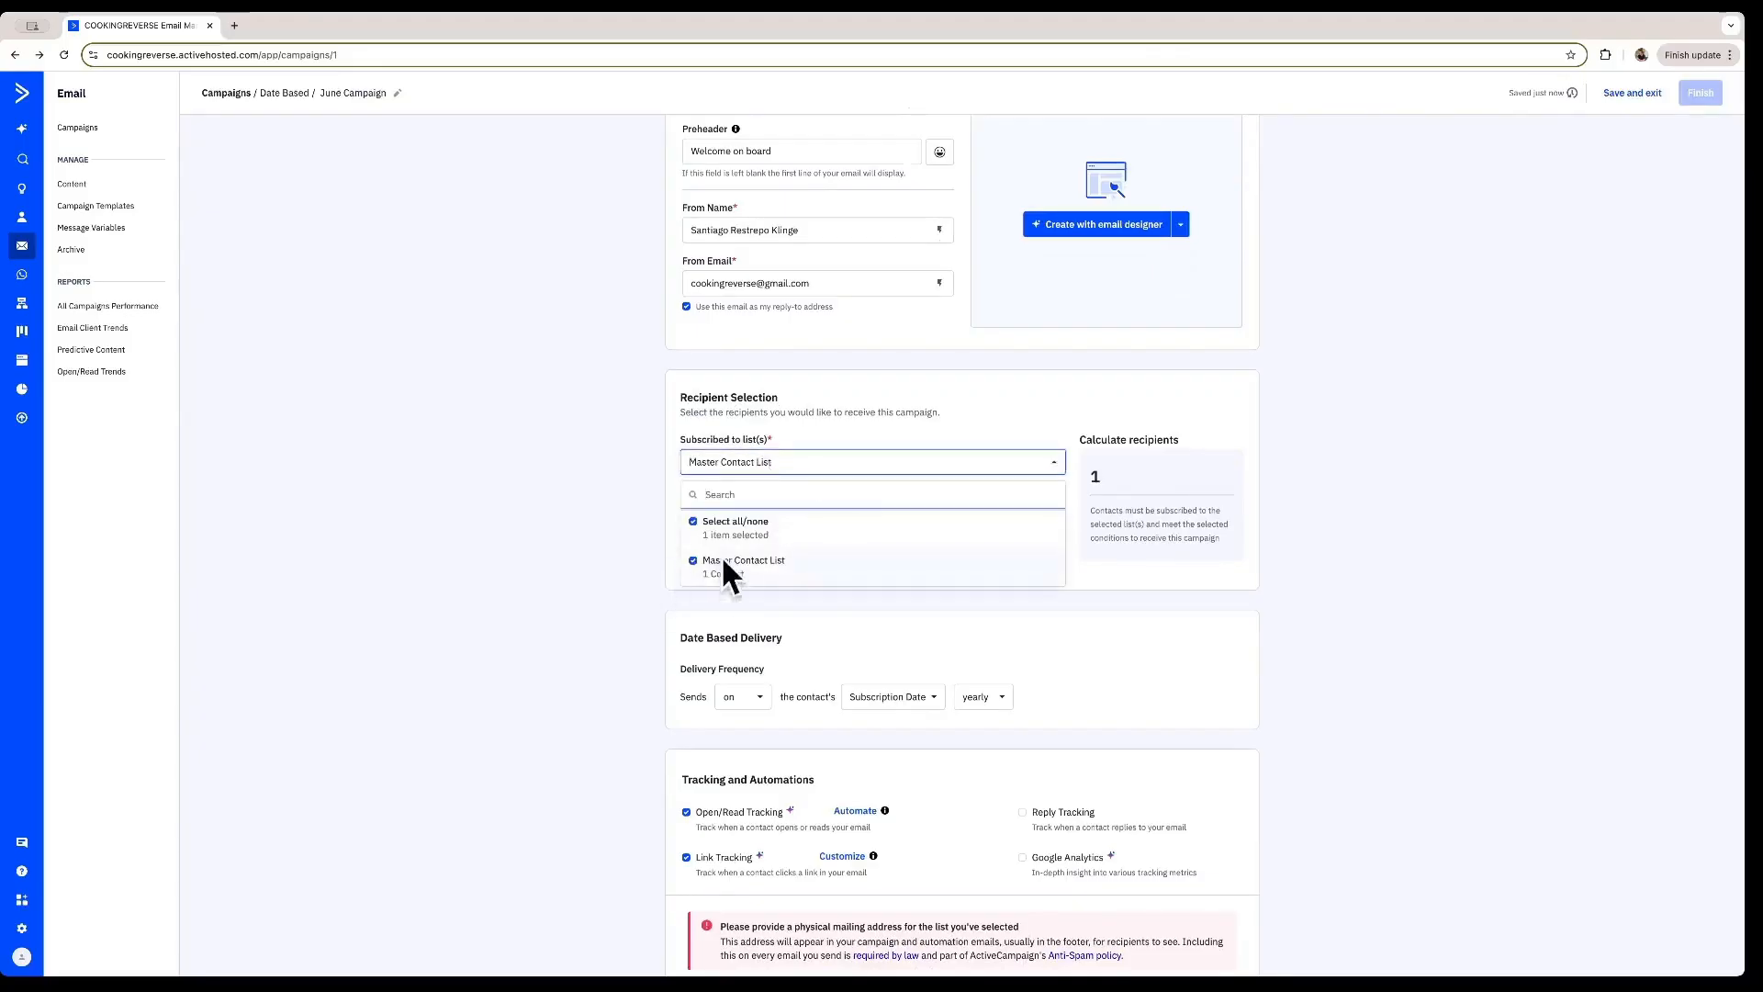
pyautogui.click(676, 529)
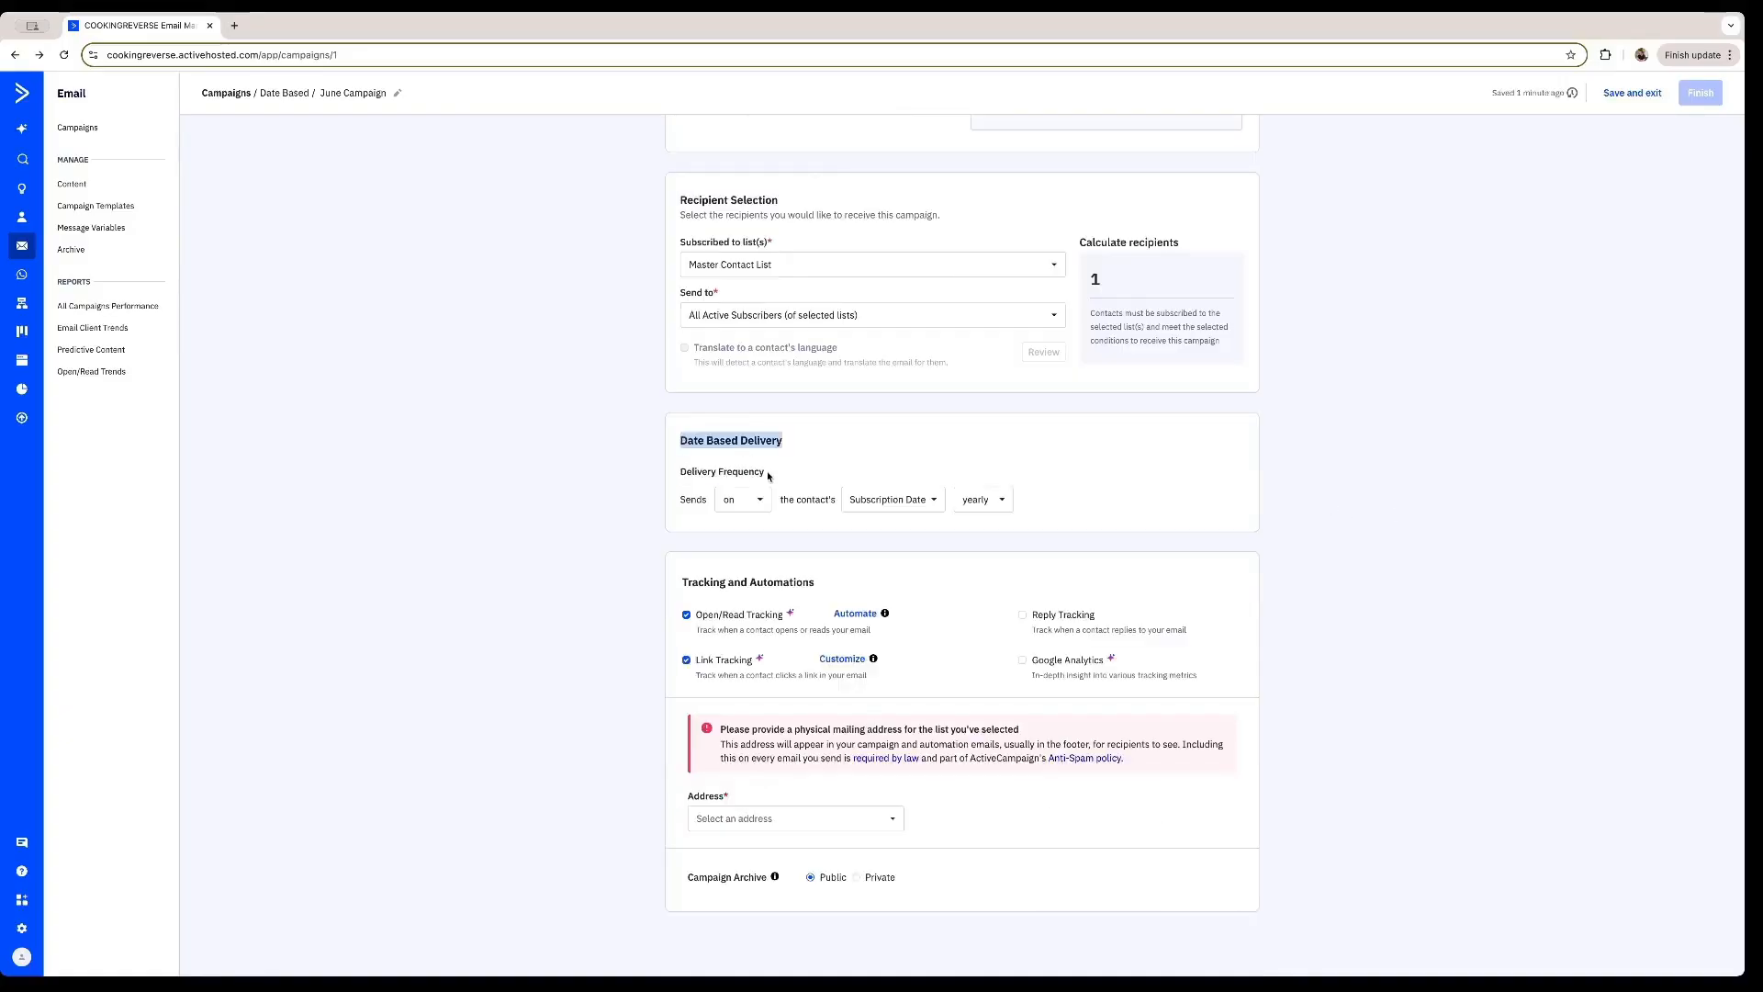
# Examine the Date Based Delivery choices for send timing and the contact's reference date
pyautogui.click(770, 476)
pyautogui.moveTo(773, 475); pyautogui.dragTo(744, 469)
pyautogui.click(764, 471)
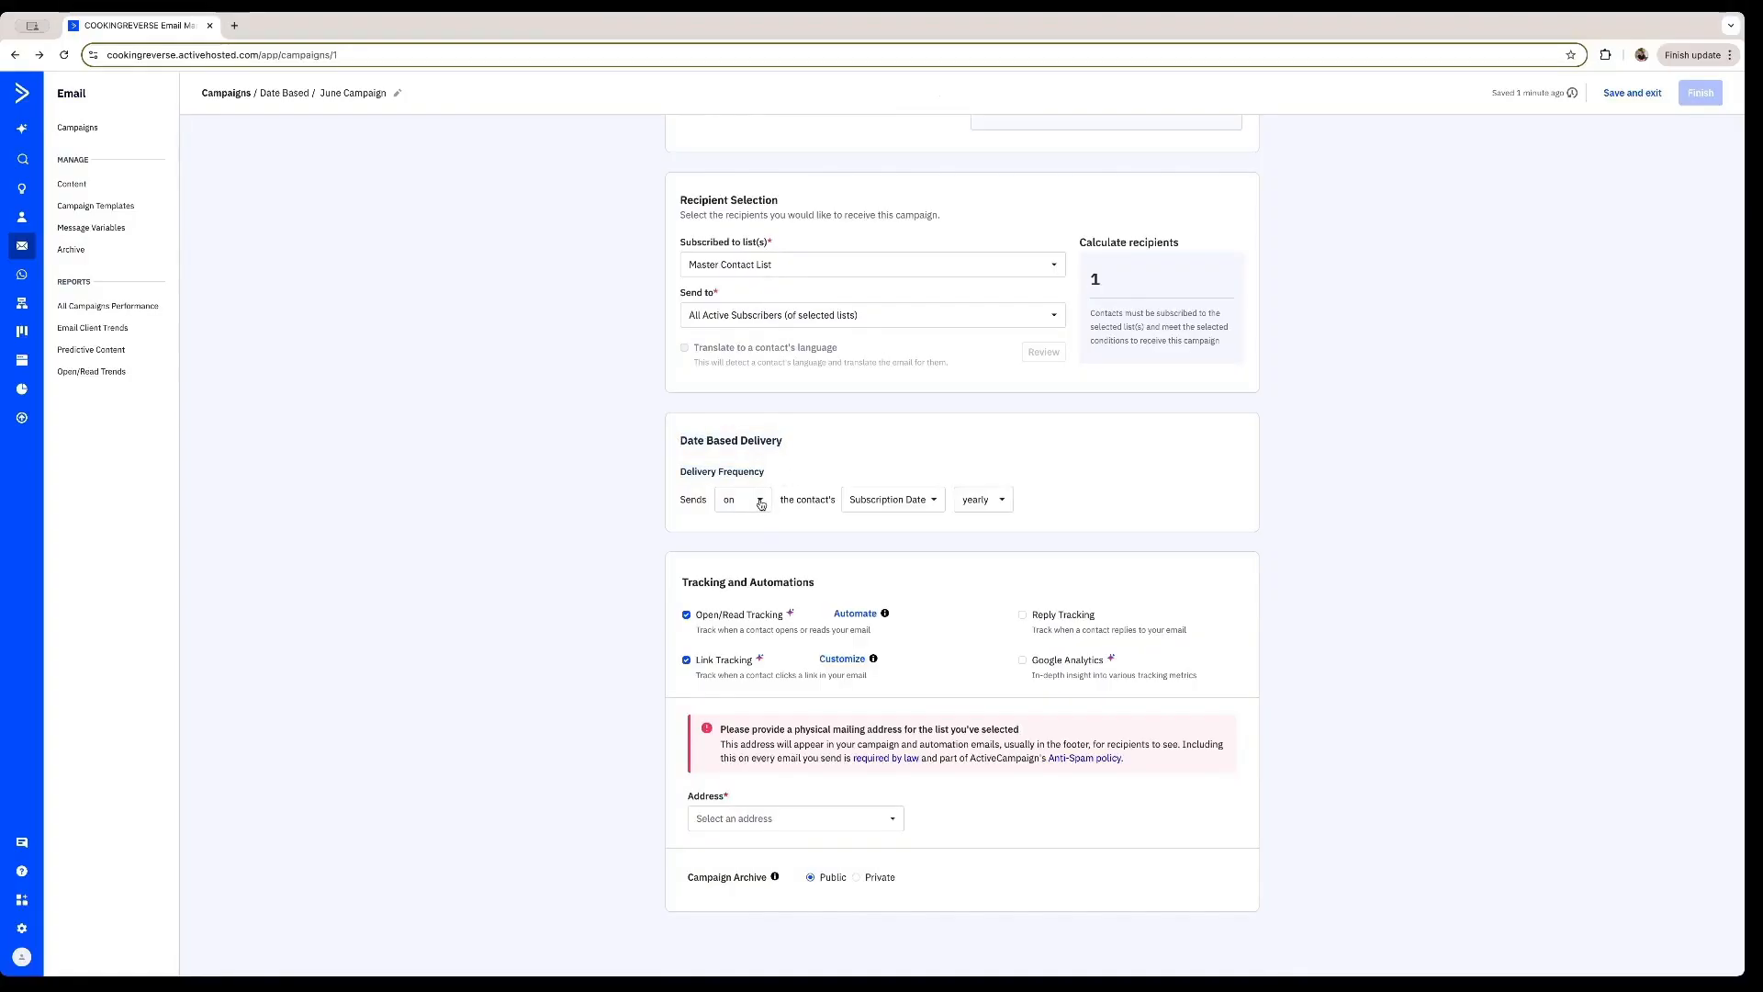
pyautogui.click(760, 501)
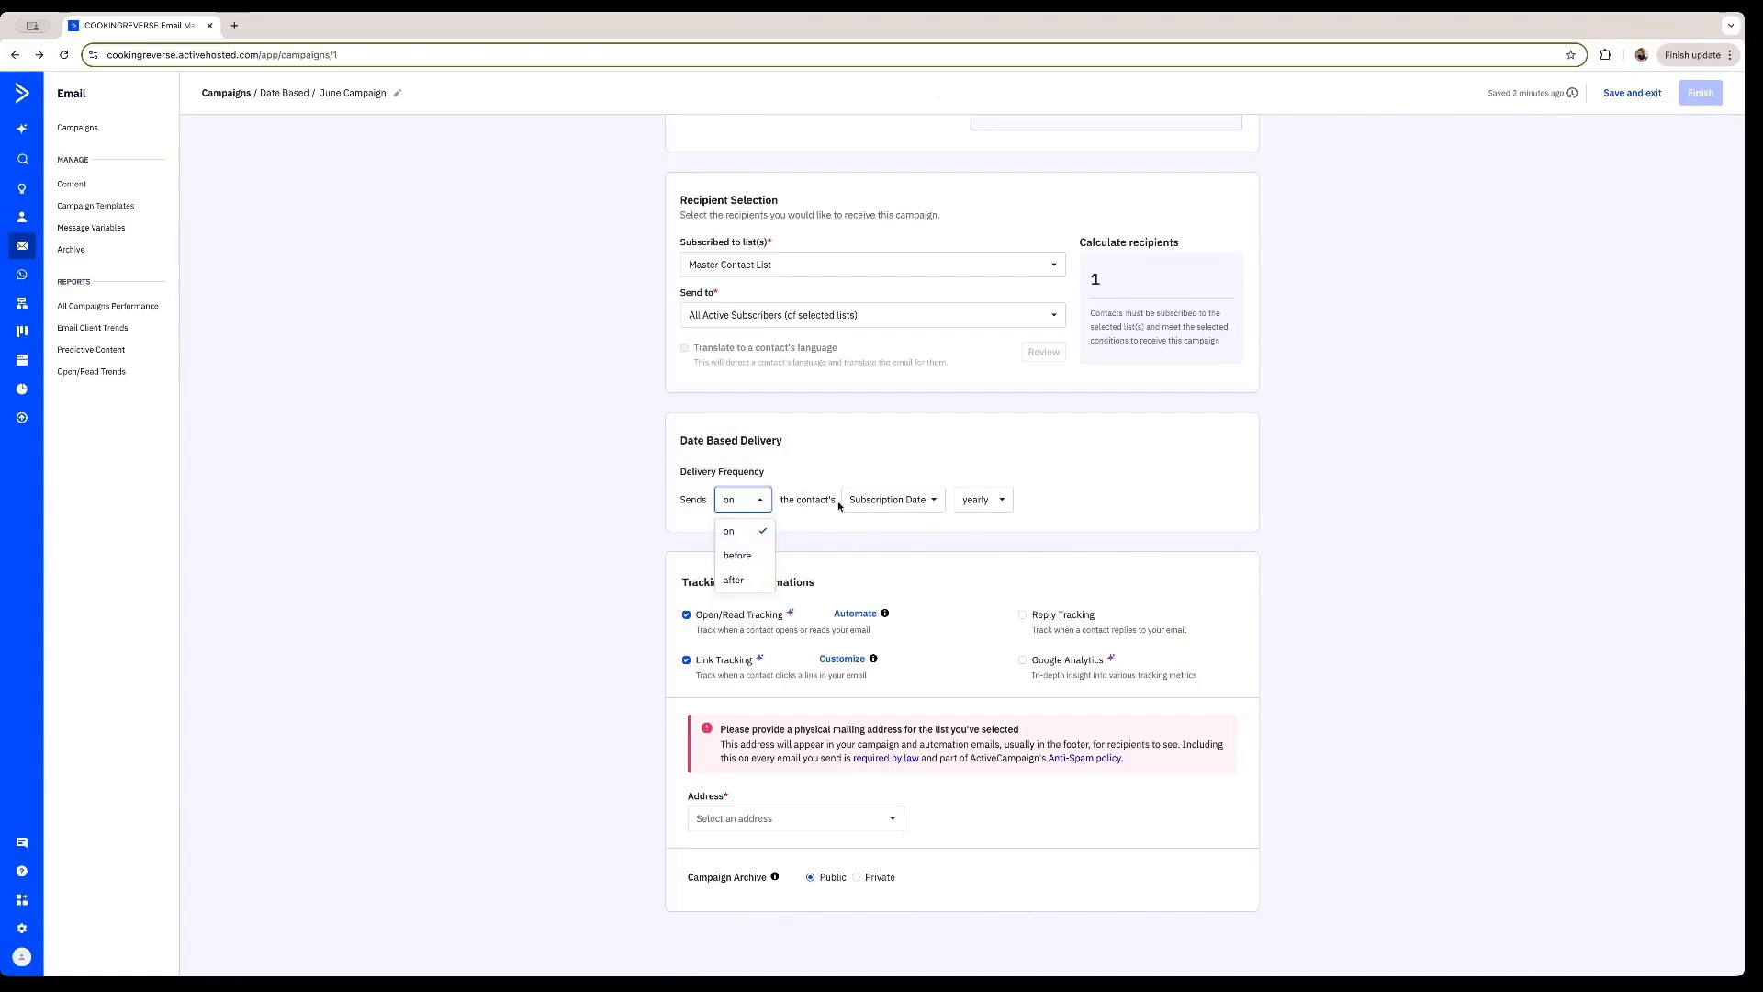
pyautogui.click(888, 505)
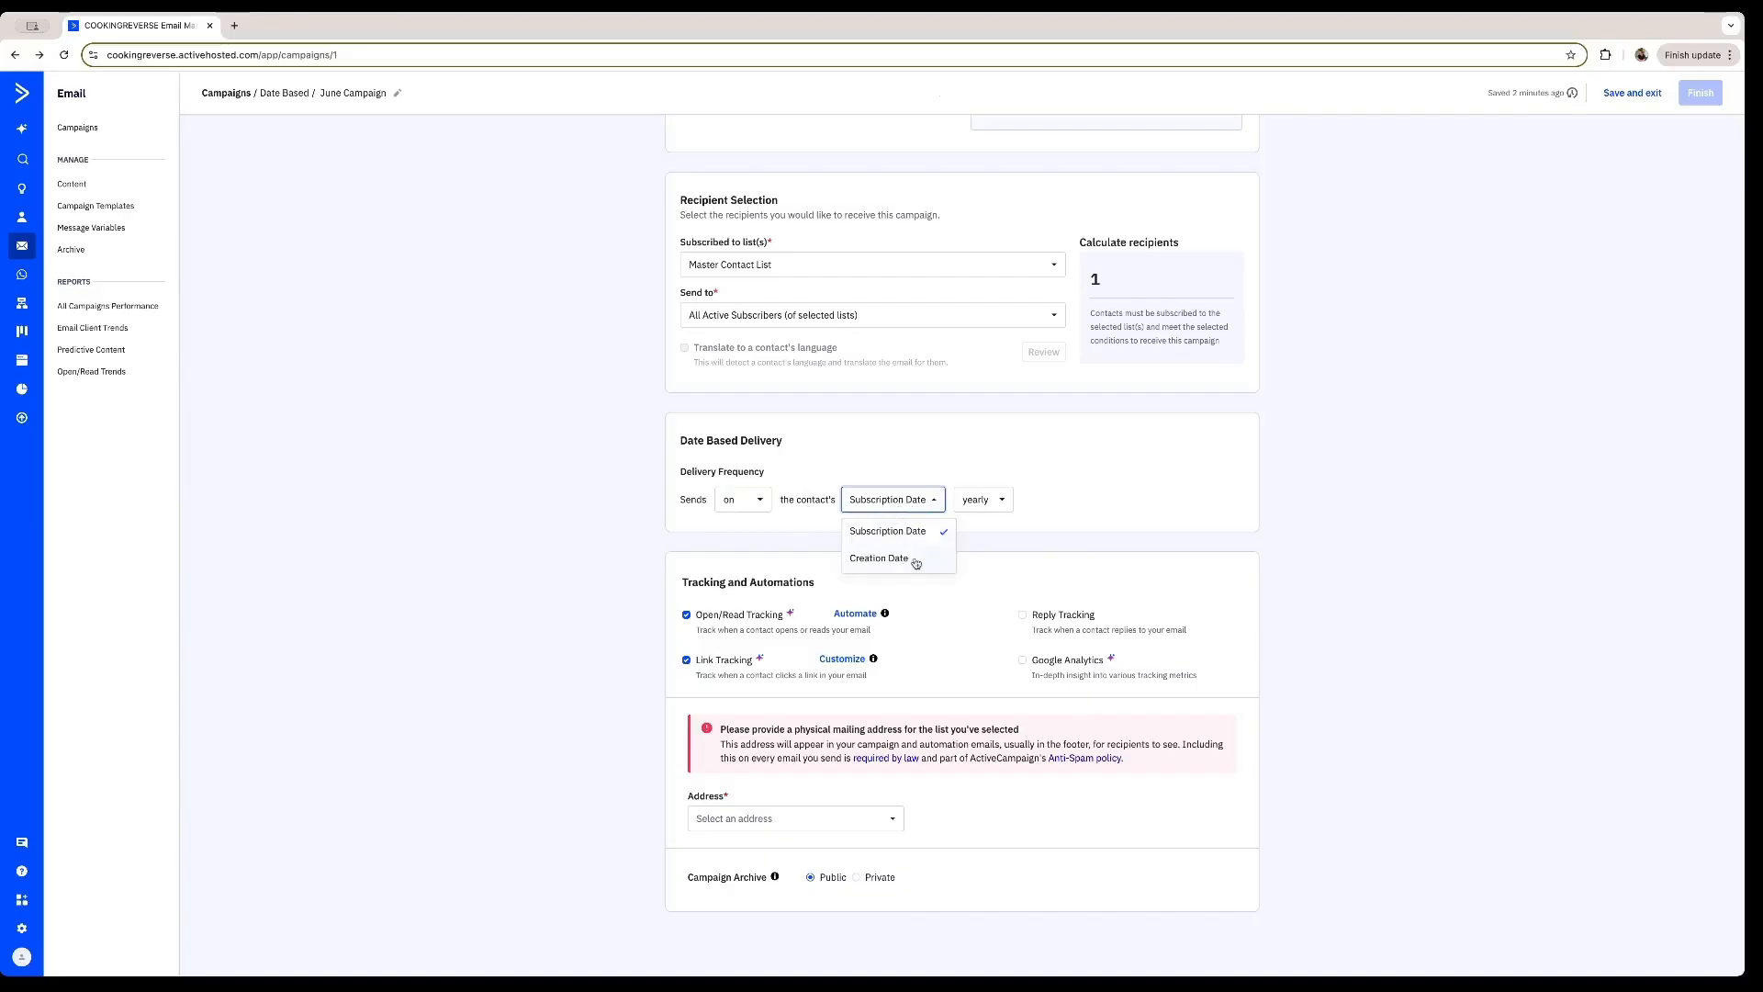
pyautogui.click(740, 500)
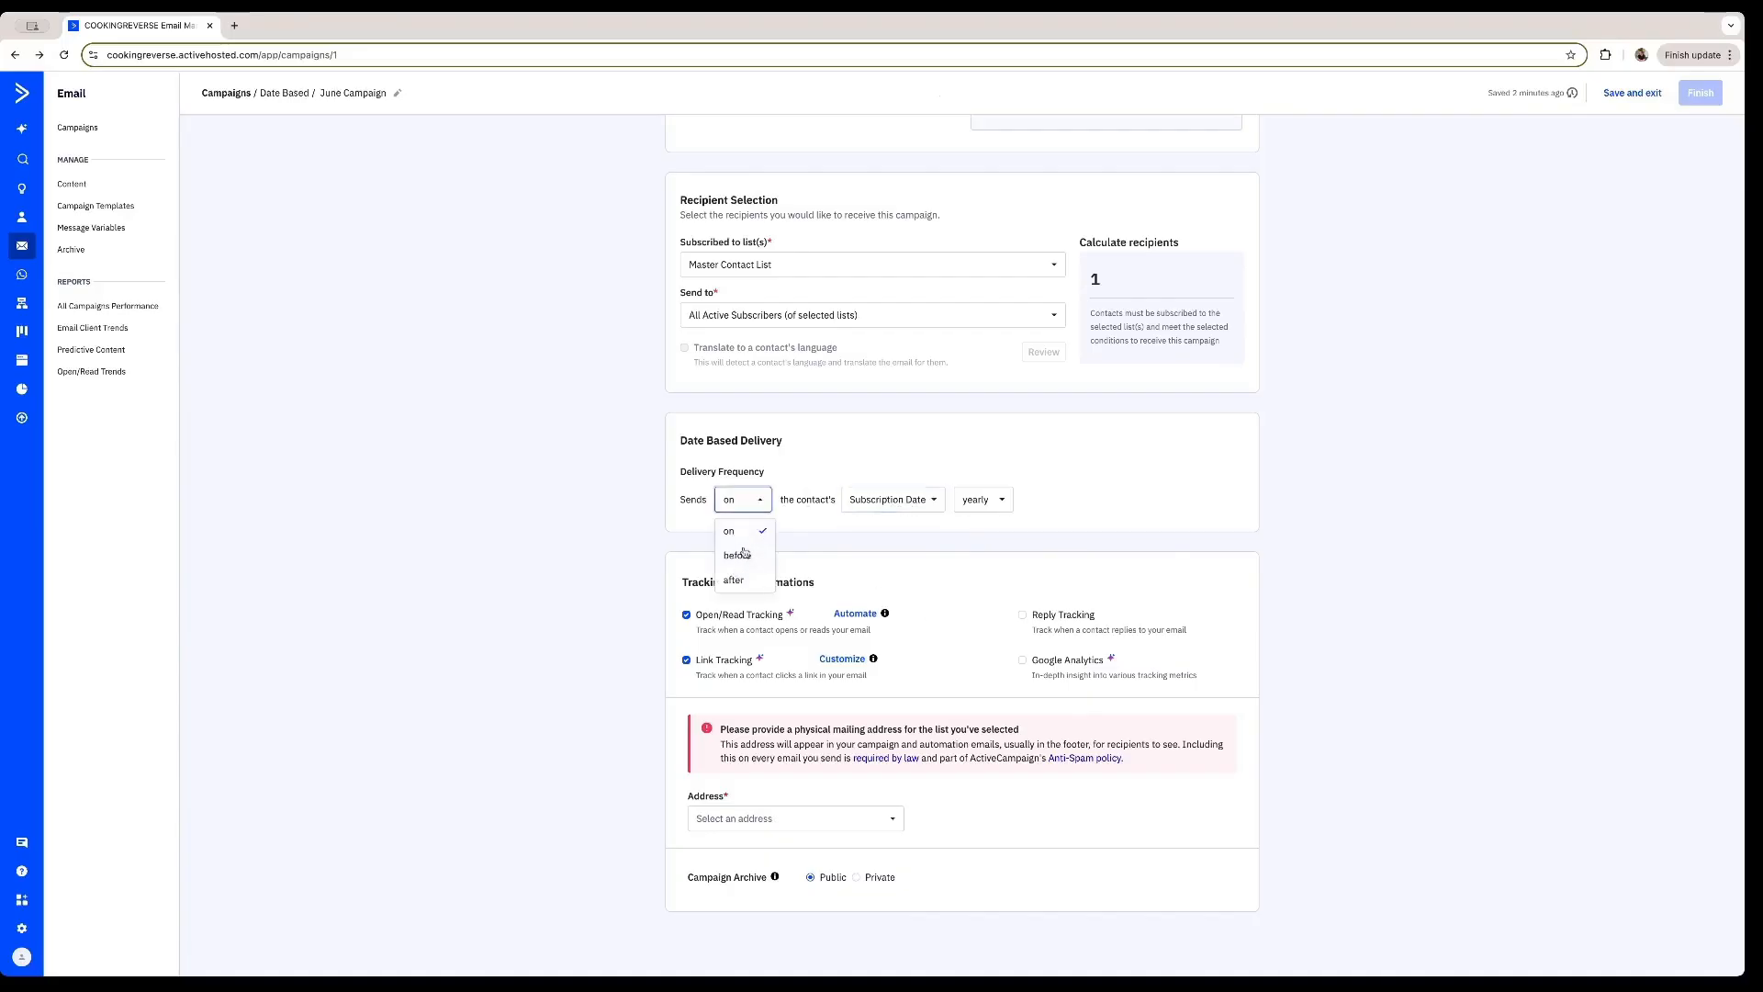
pyautogui.click(807, 507)
pyautogui.click(807, 509)
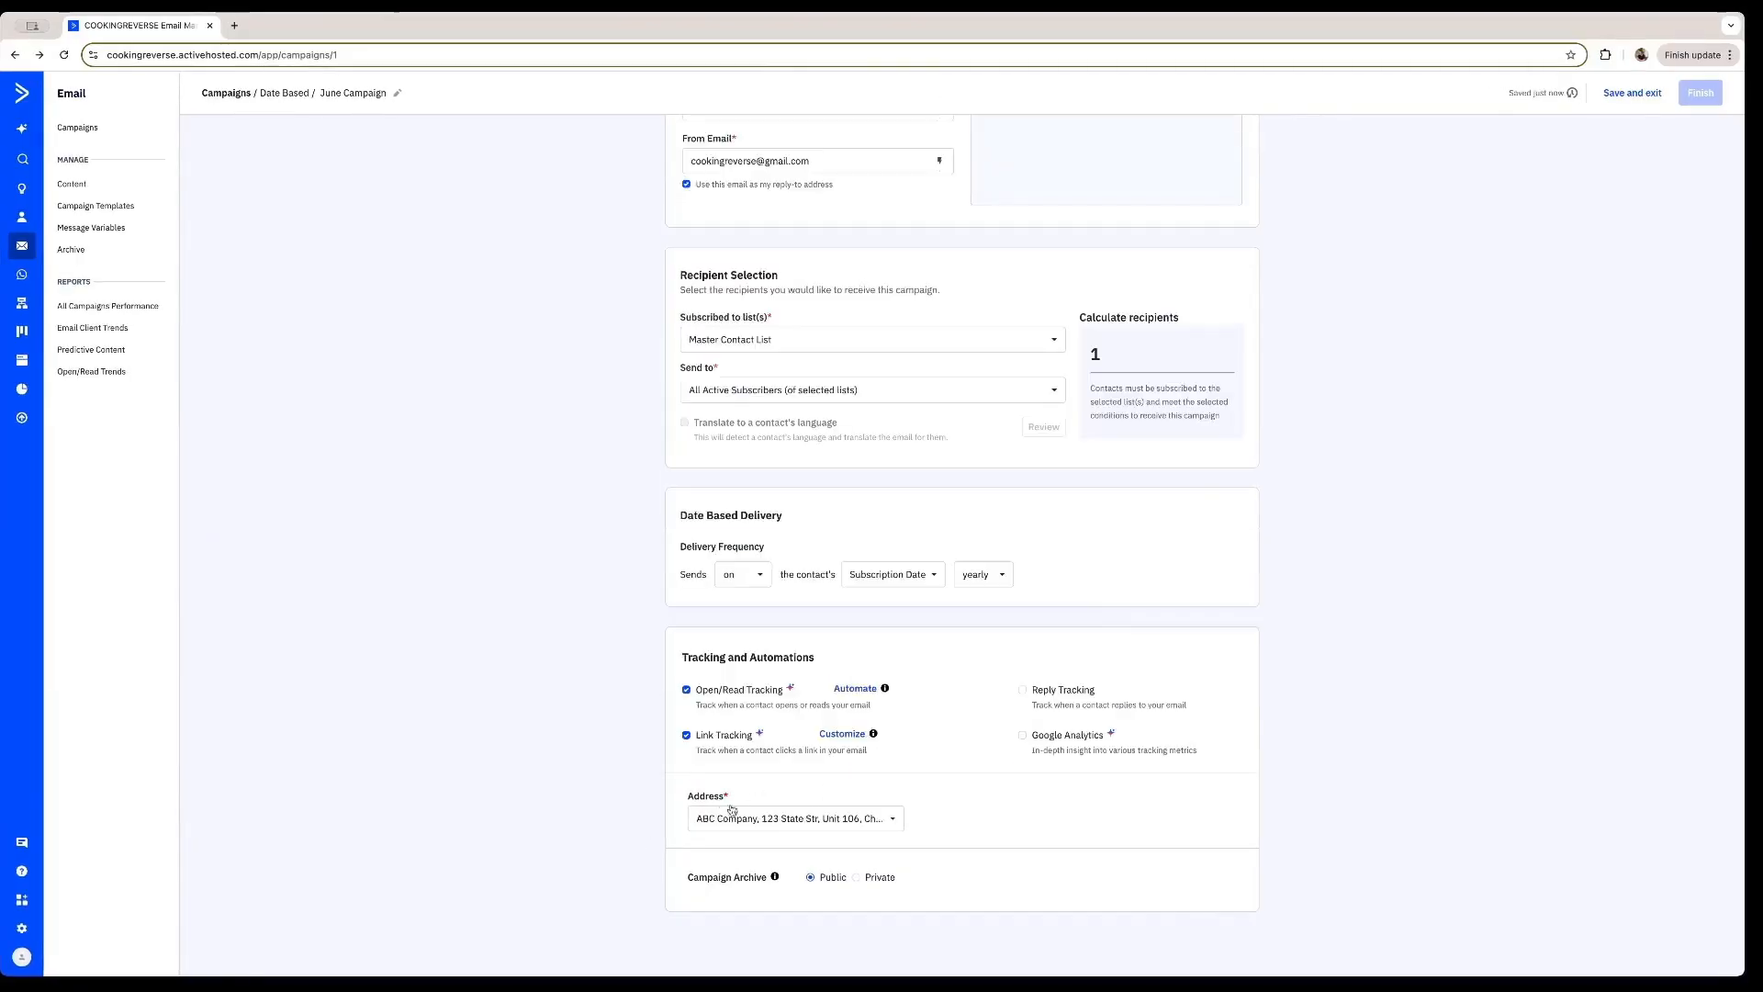
# Start the campaign's email content in the text-only editor instead of the email designer
pyautogui.scroll(5, 1010, 588)
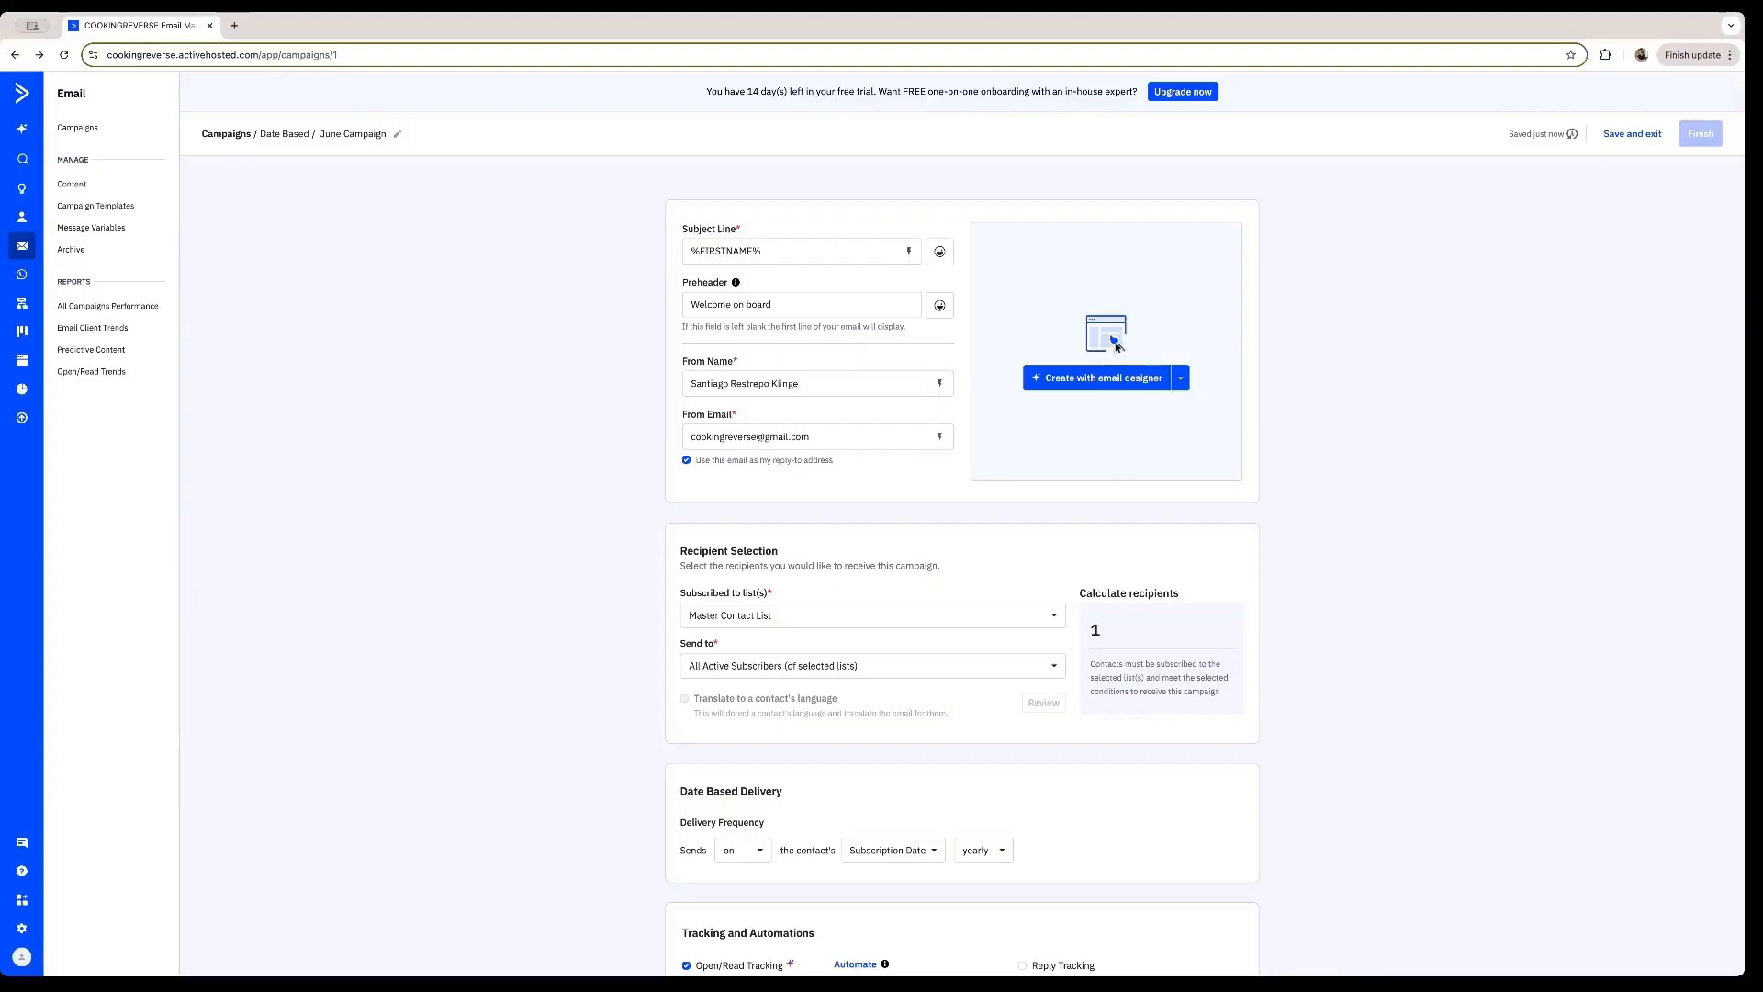
pyautogui.click(1182, 382)
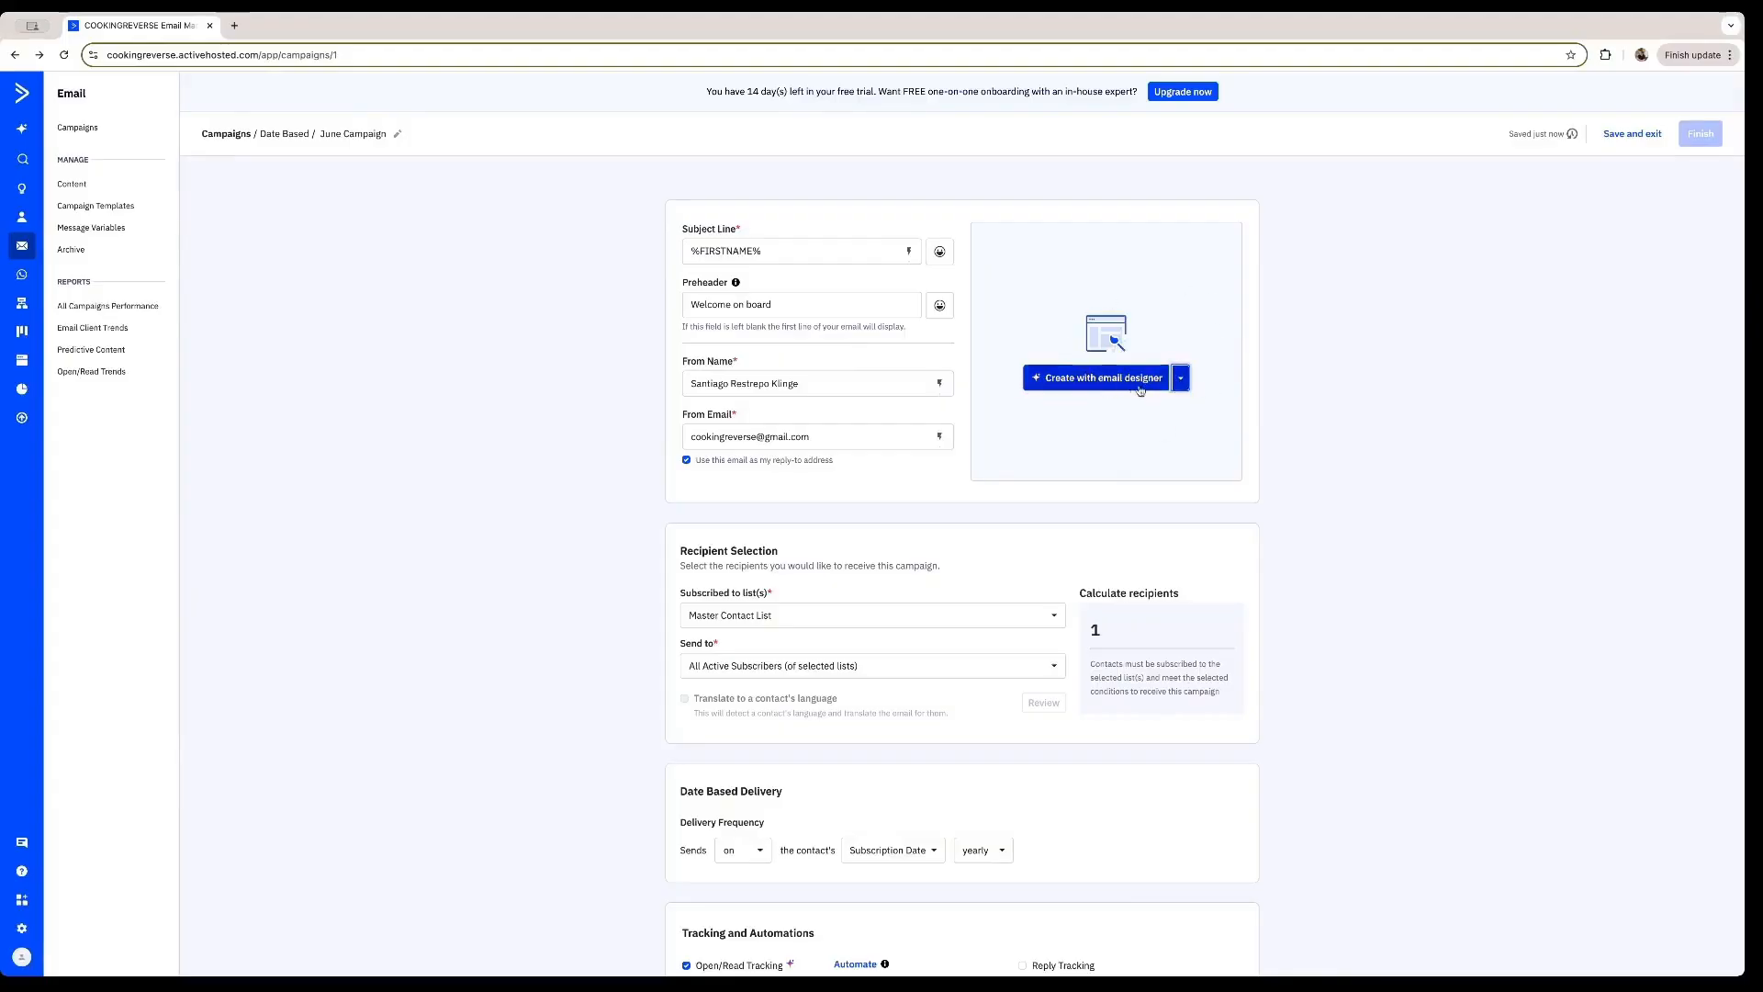
pyautogui.click(1180, 380)
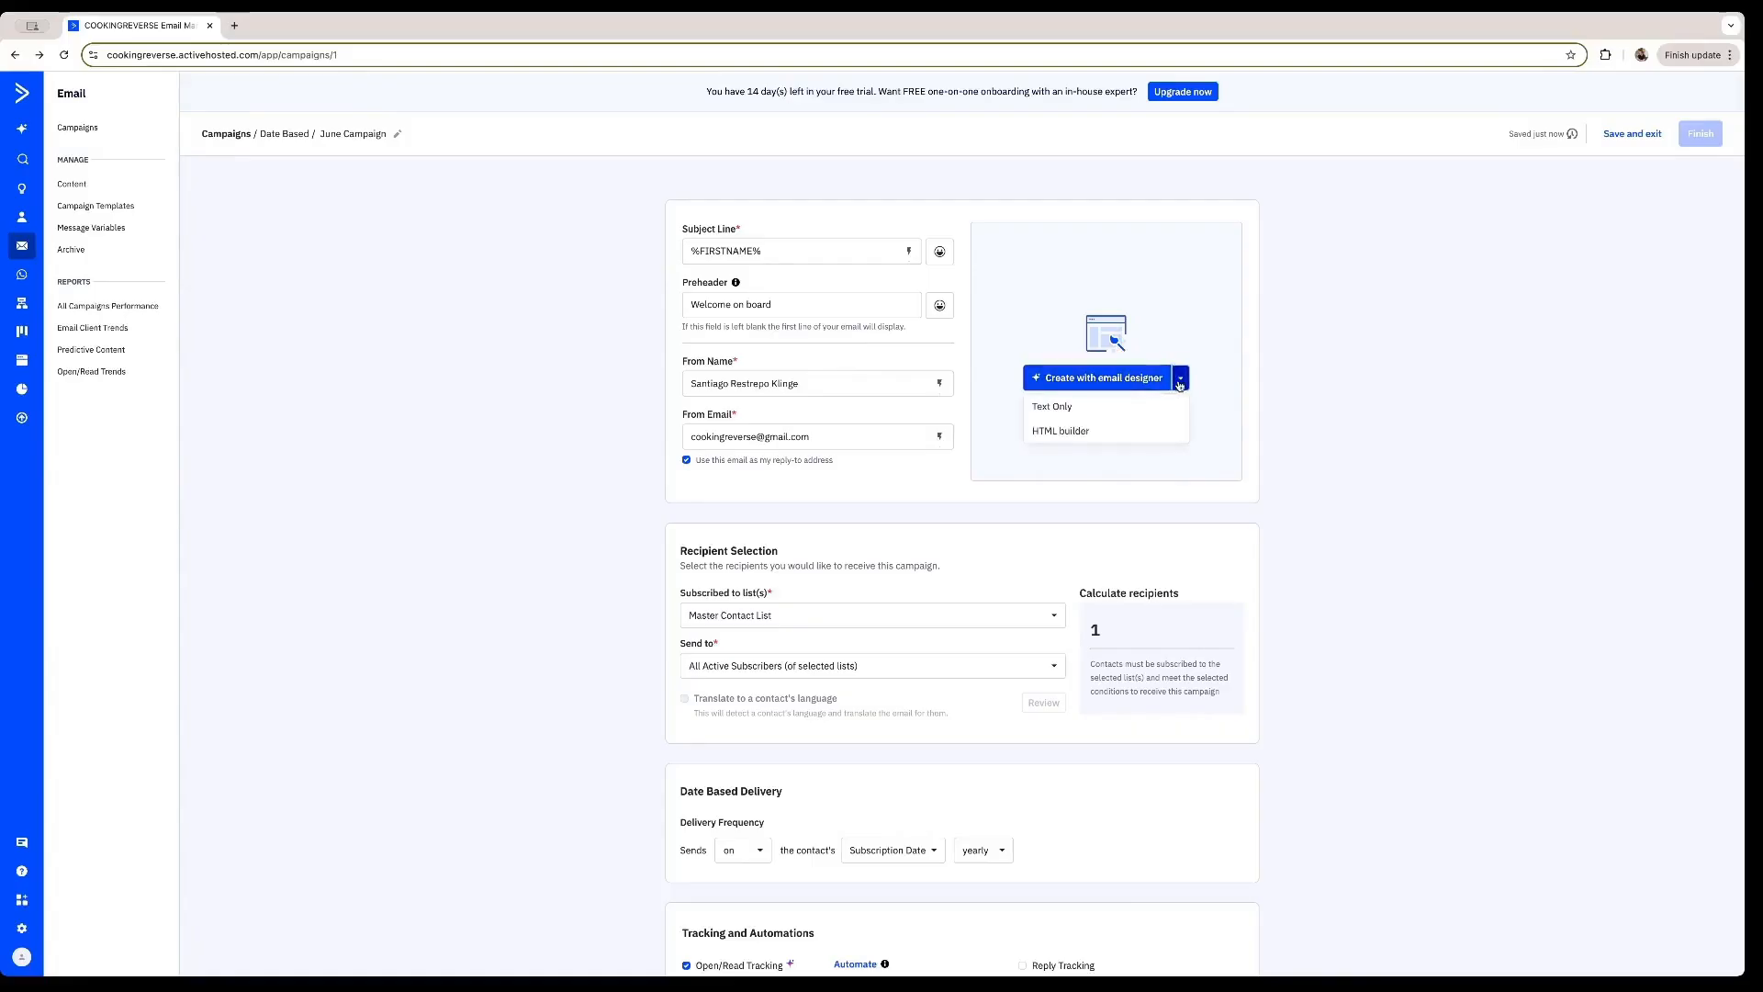
pyautogui.click(1095, 435)
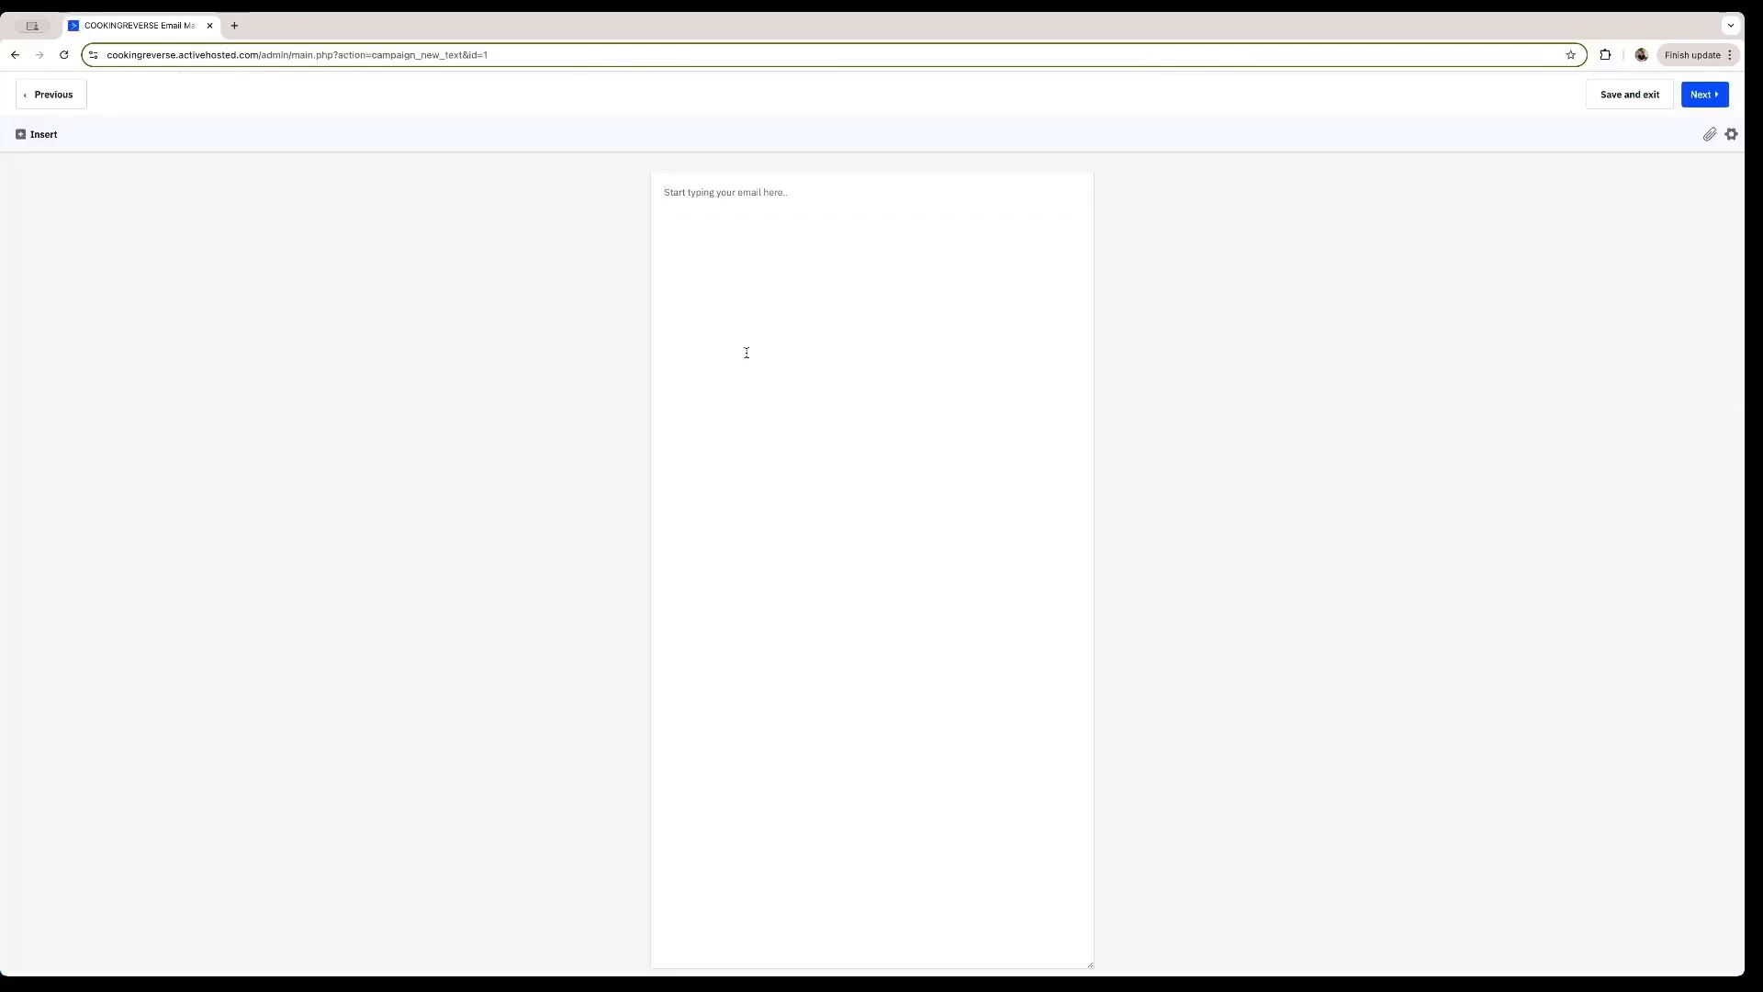
# Write "This is an email campaign" as the email body and finish the June Campaign
pyautogui.write('T')
pyautogui.write('ampaign')
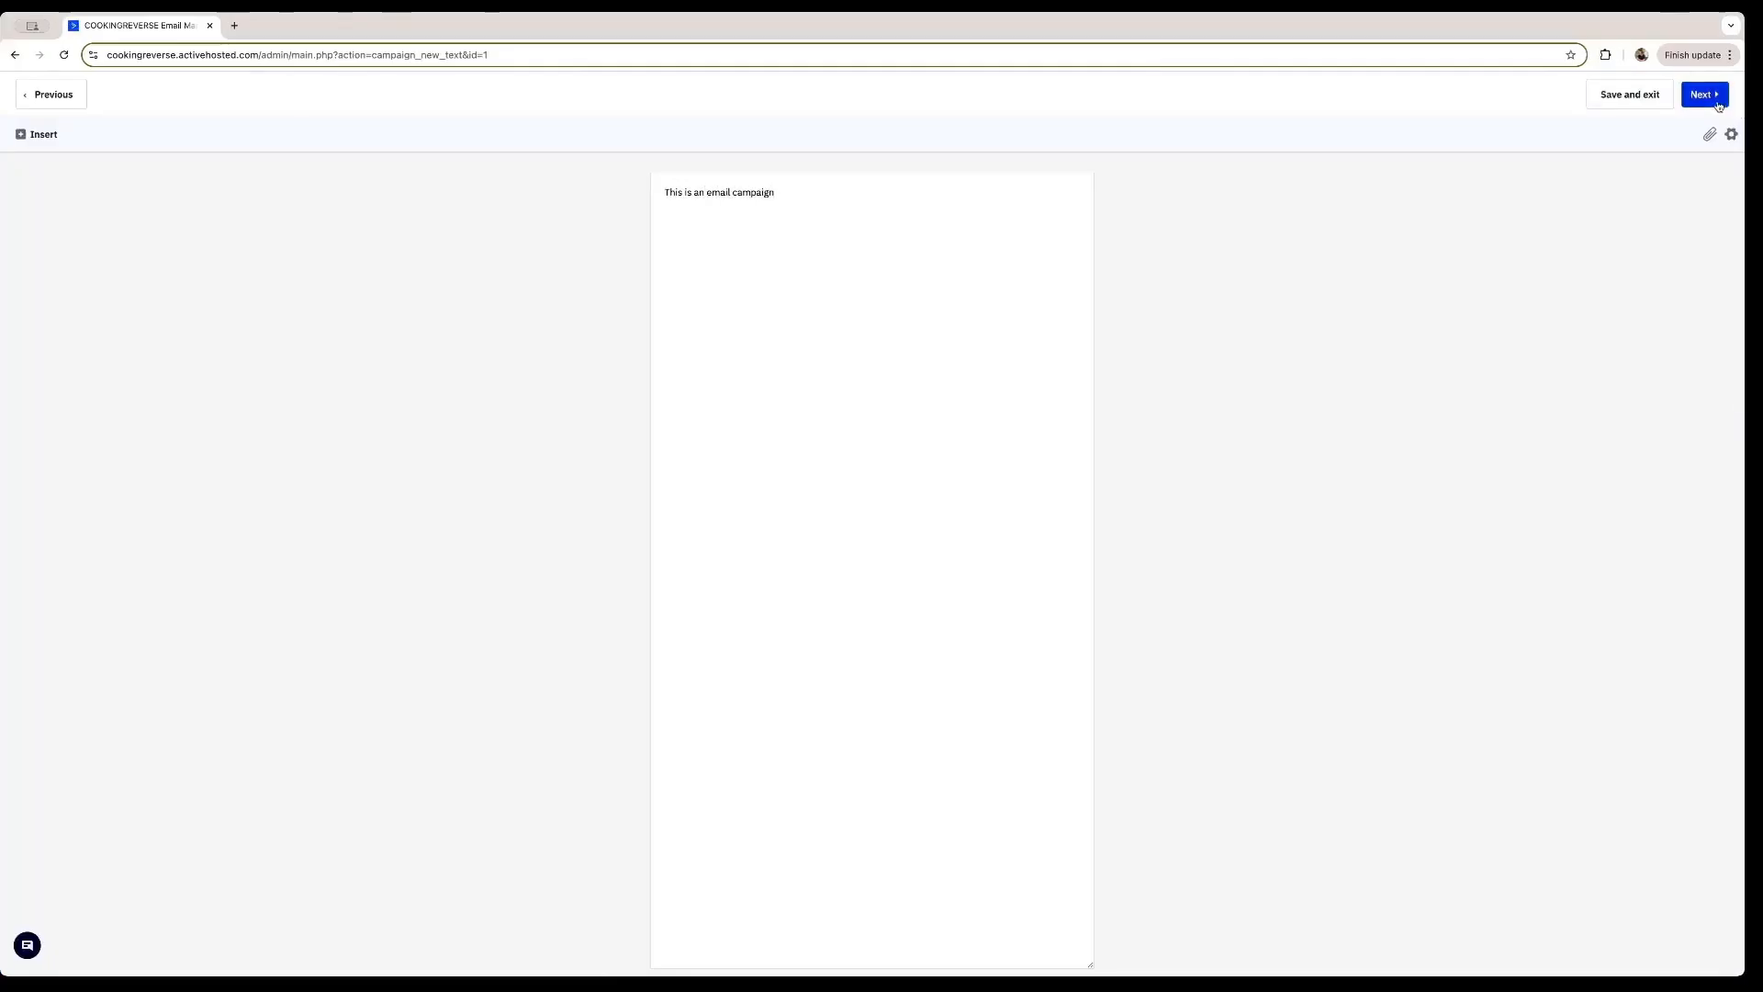
pyautogui.click(1715, 99)
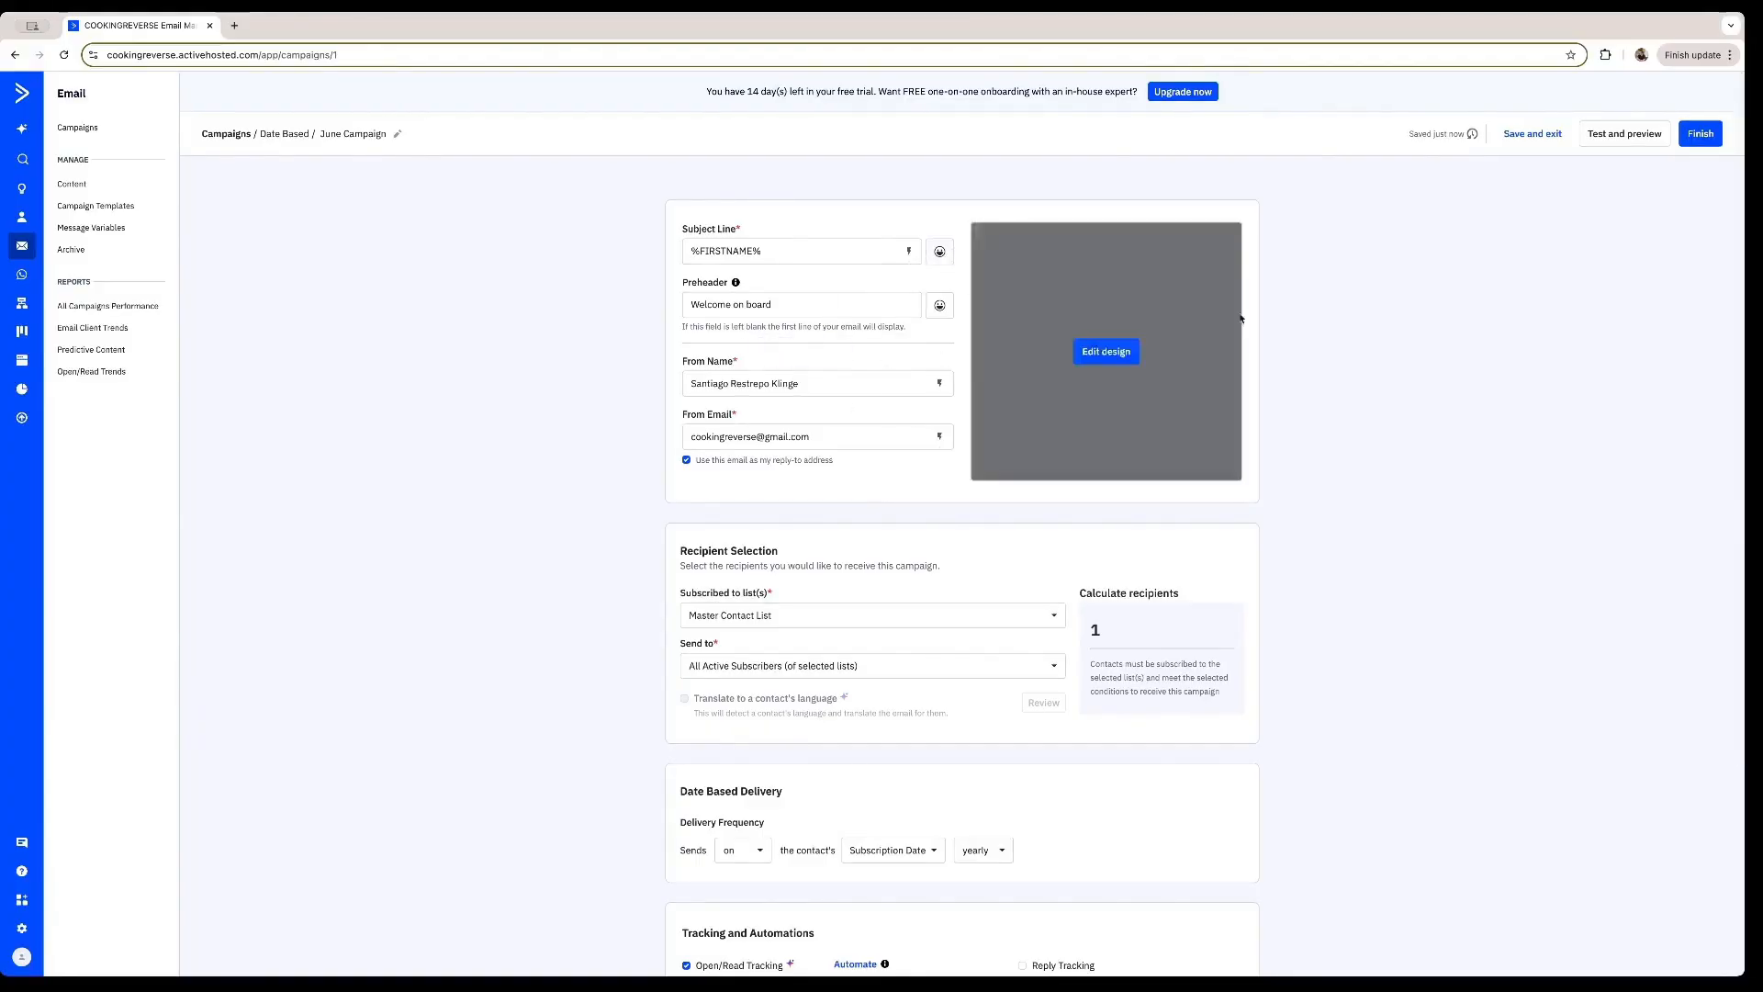
pyautogui.click(1699, 134)
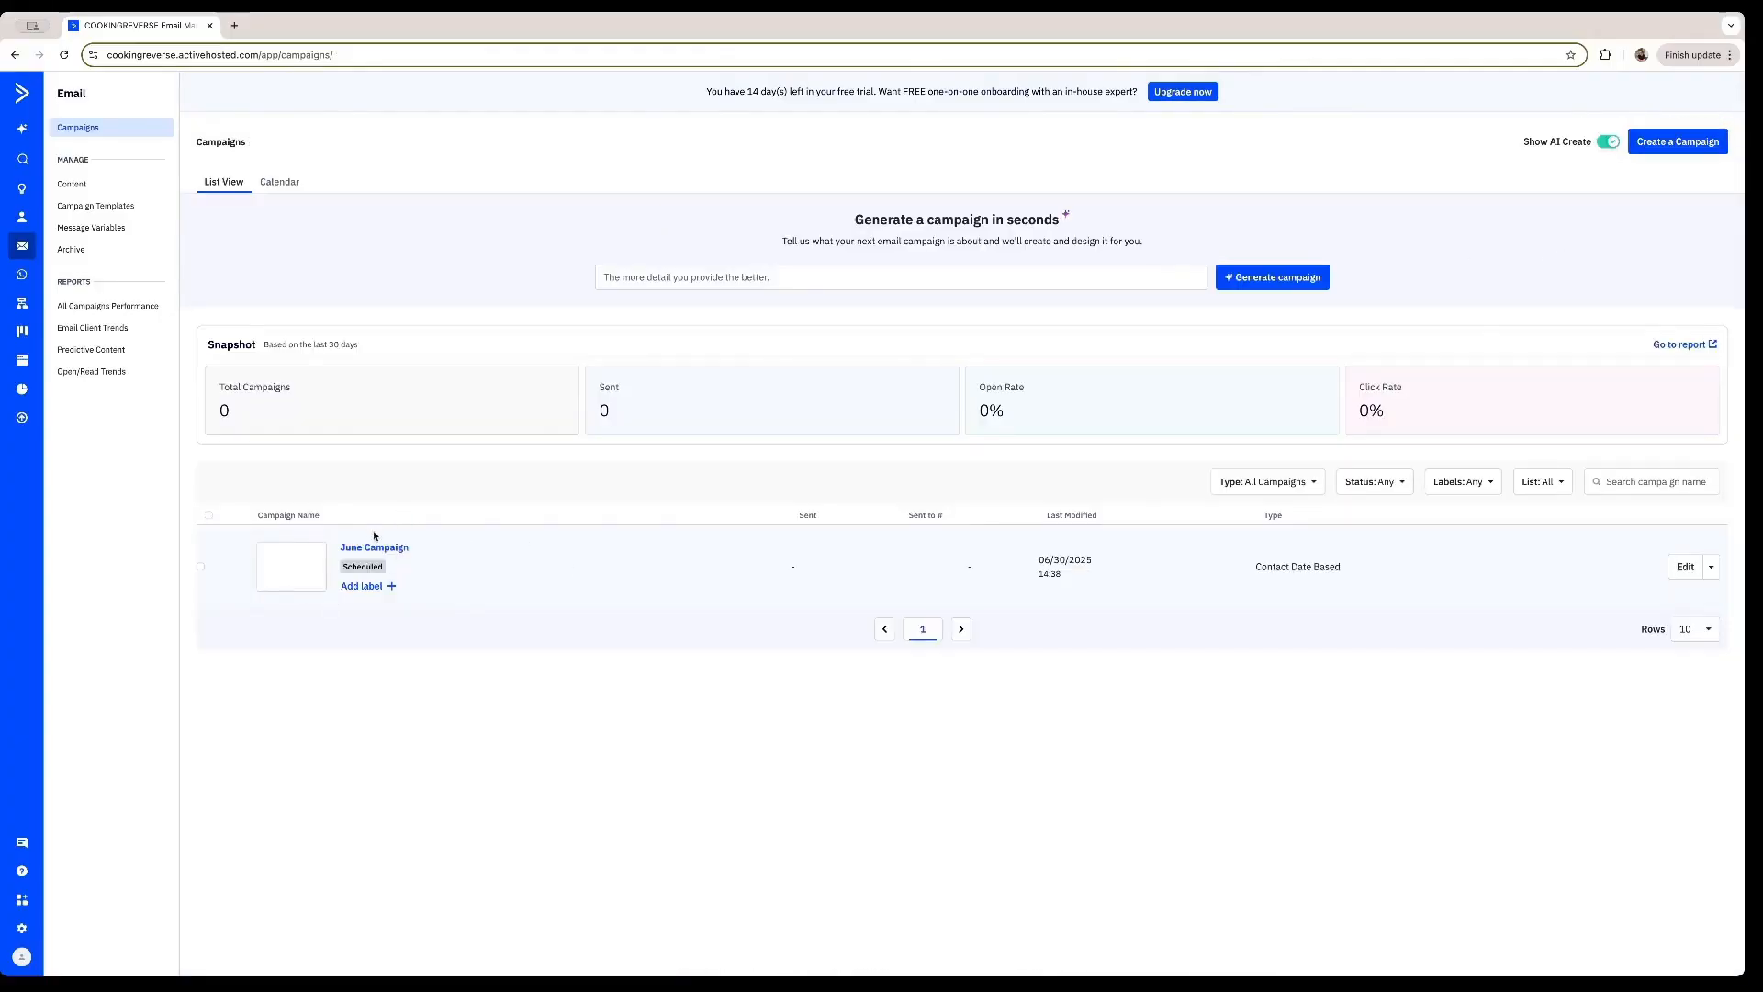
pyautogui.click(374, 548)
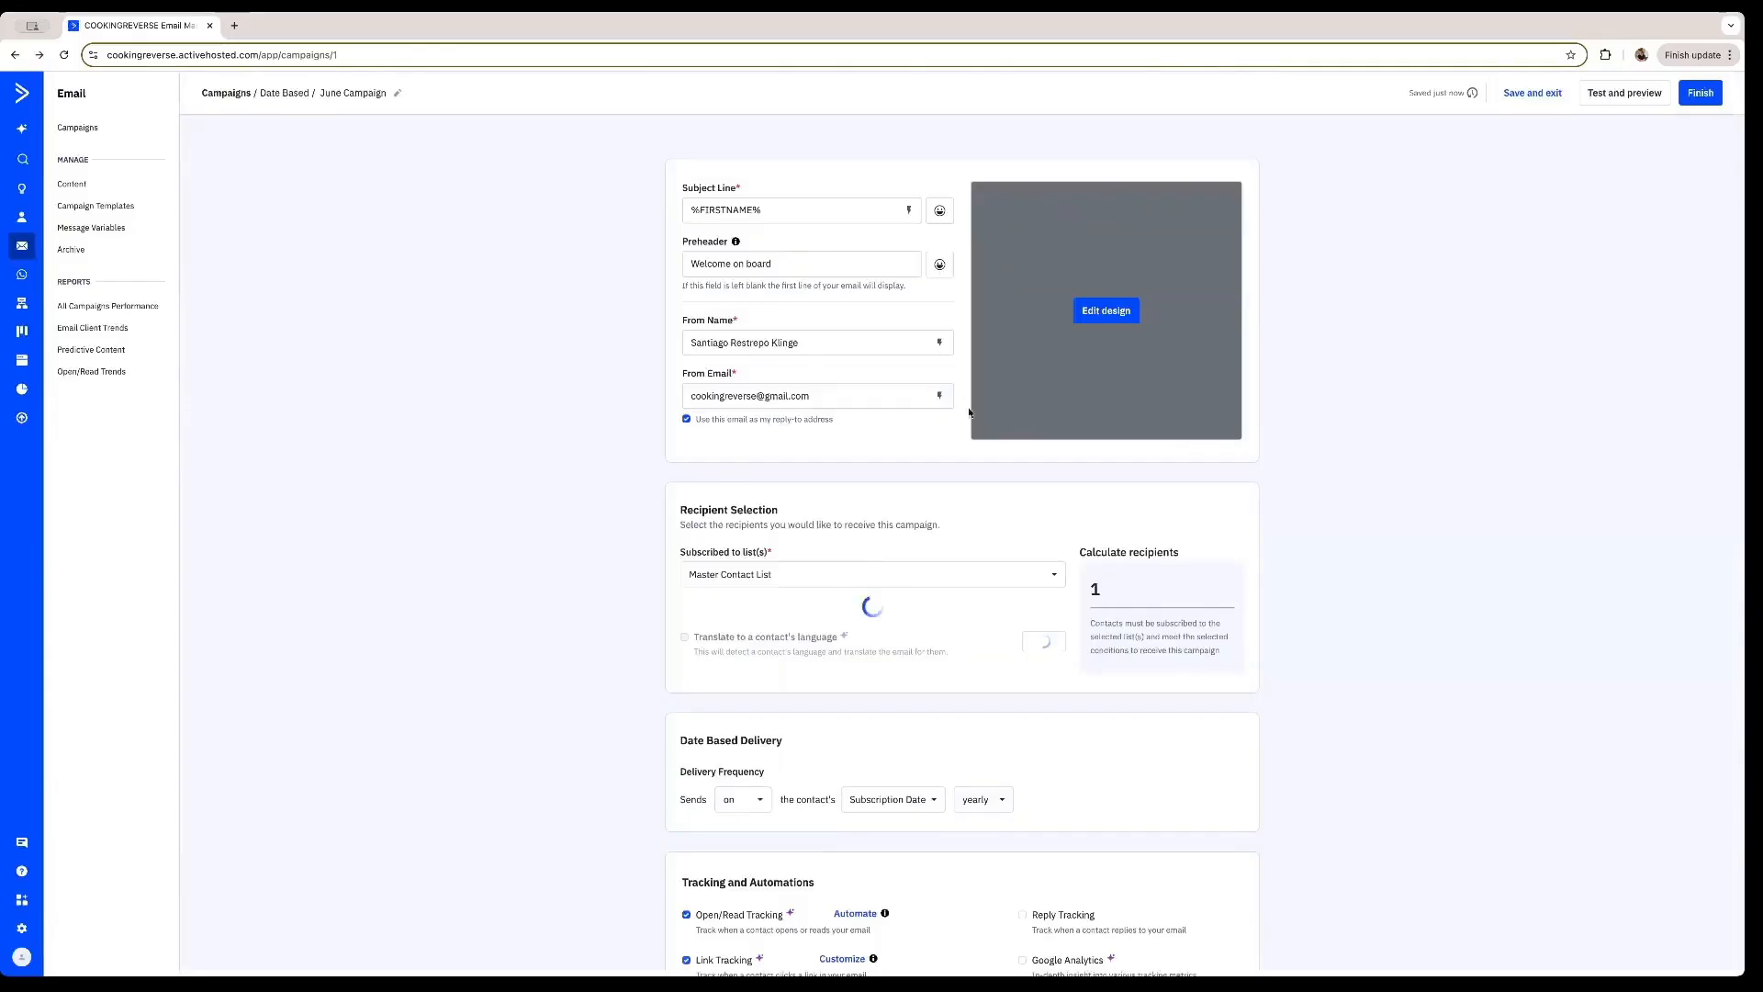
pyautogui.click(1108, 350)
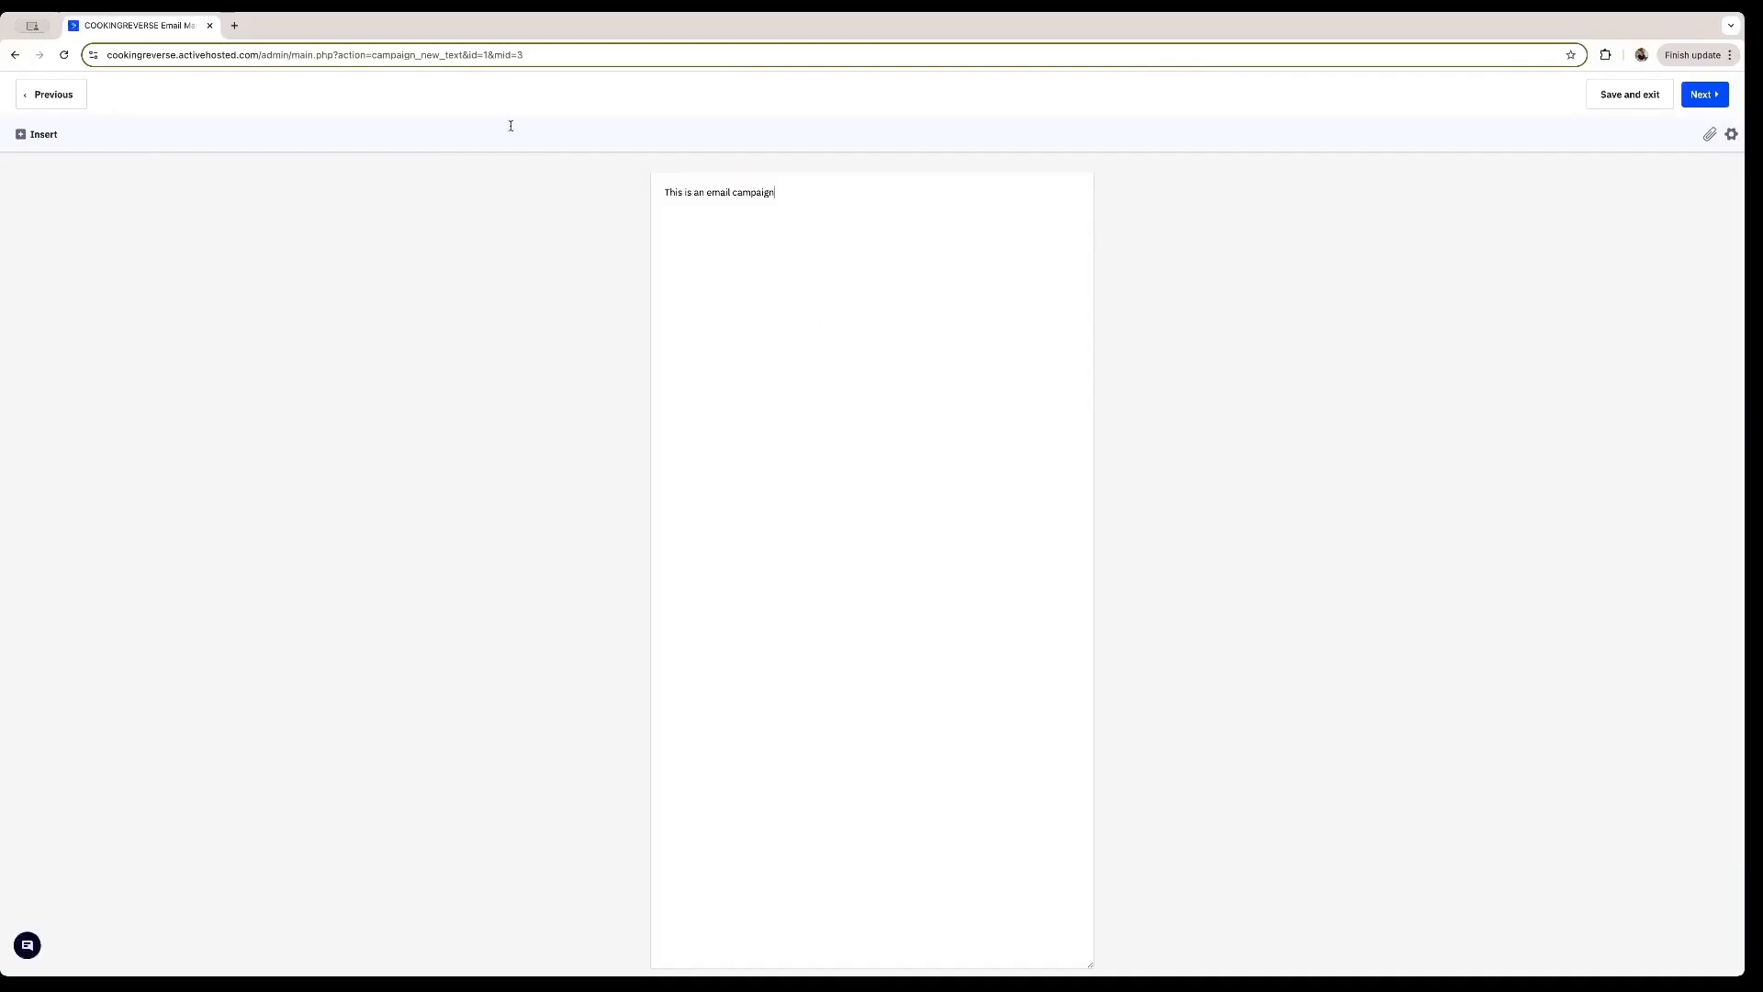
pyautogui.click(35, 136)
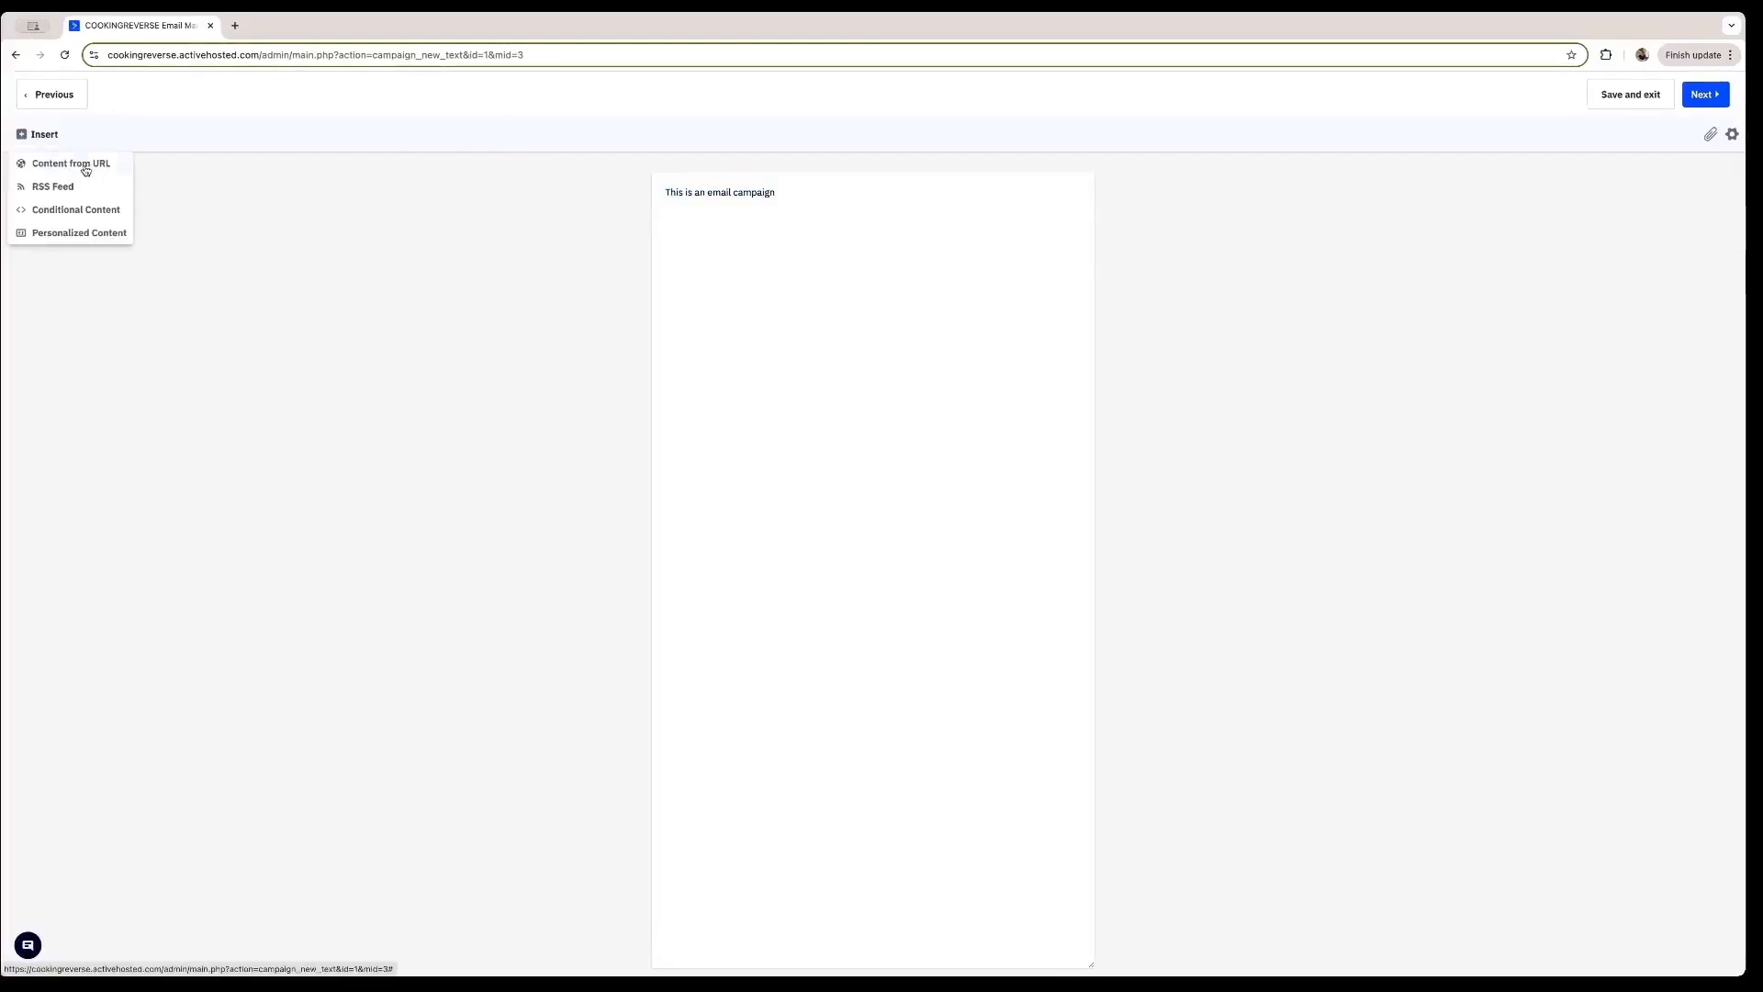
pyautogui.click(81, 232)
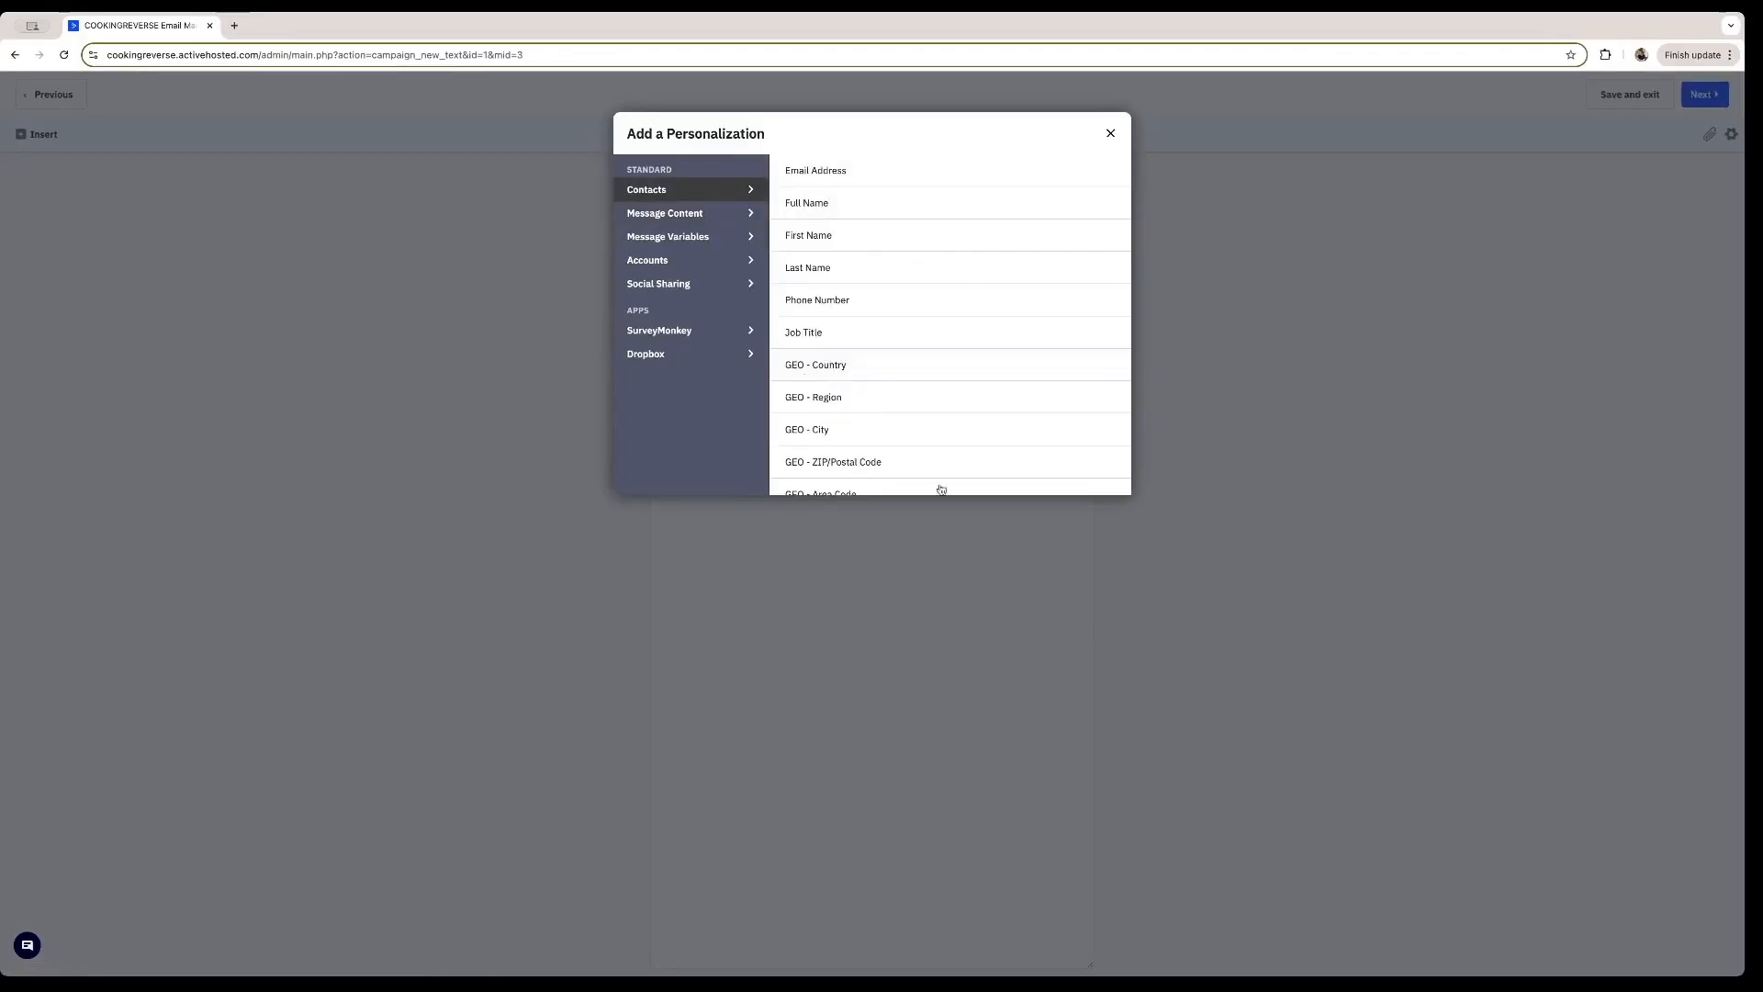
pyautogui.click(658, 283)
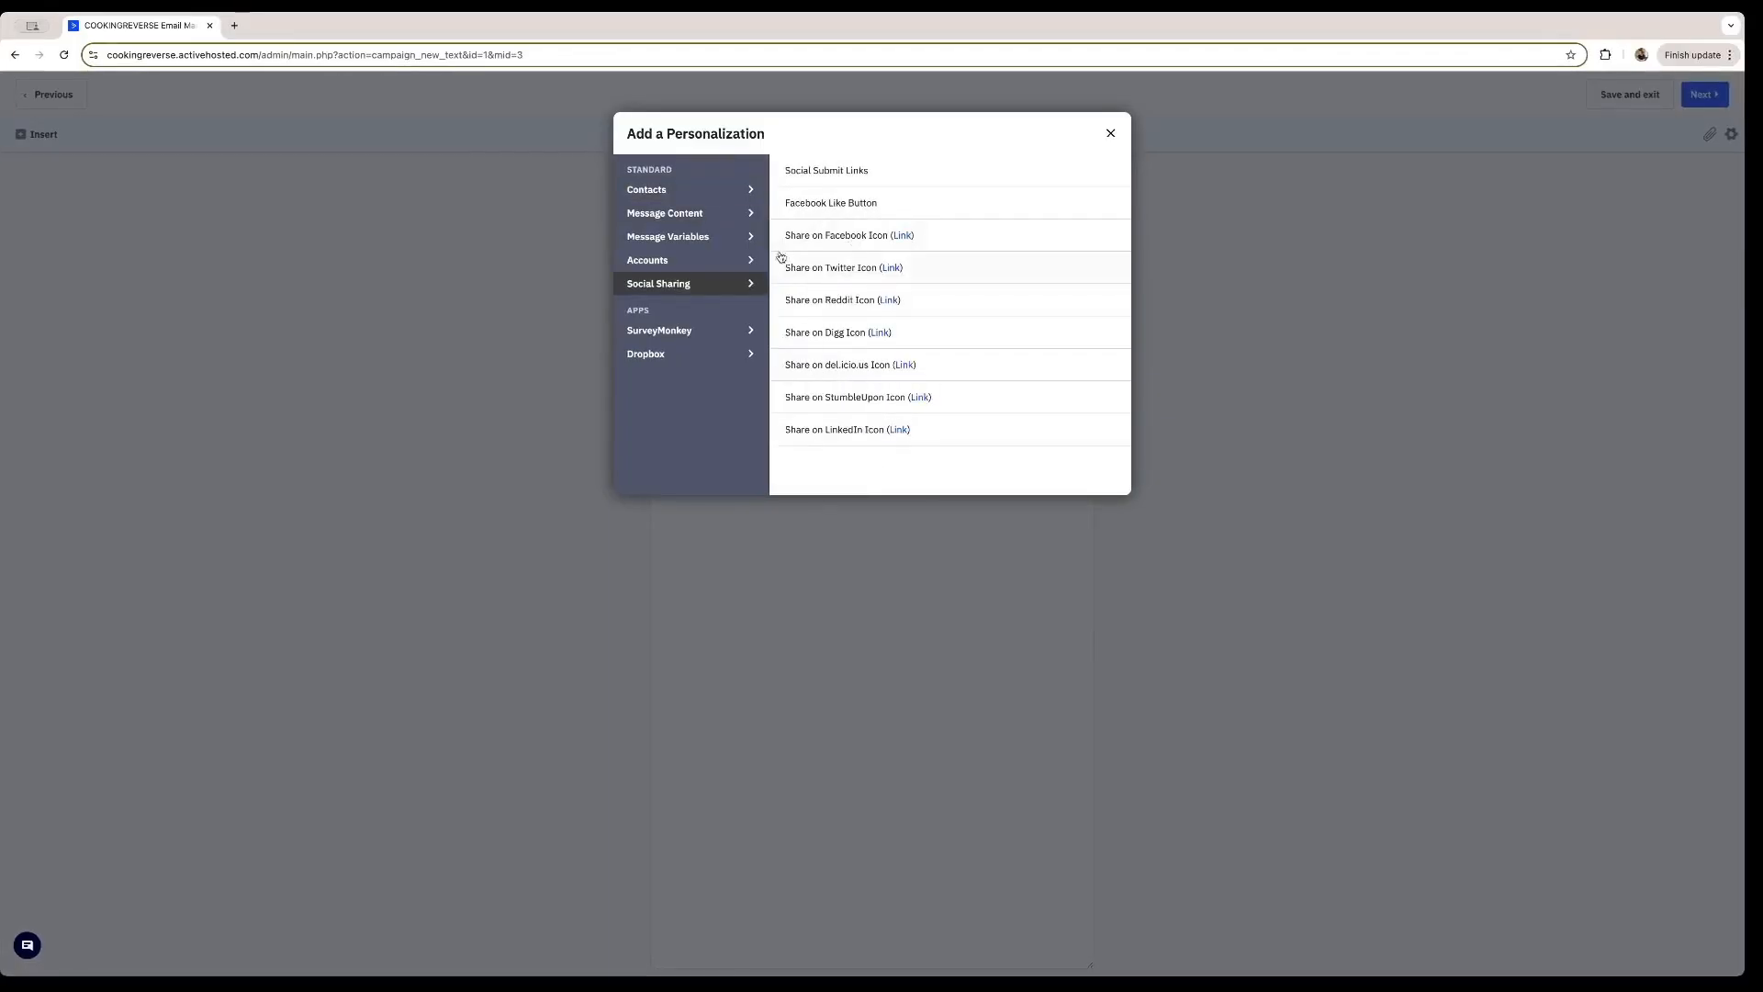
pyautogui.click(841, 203)
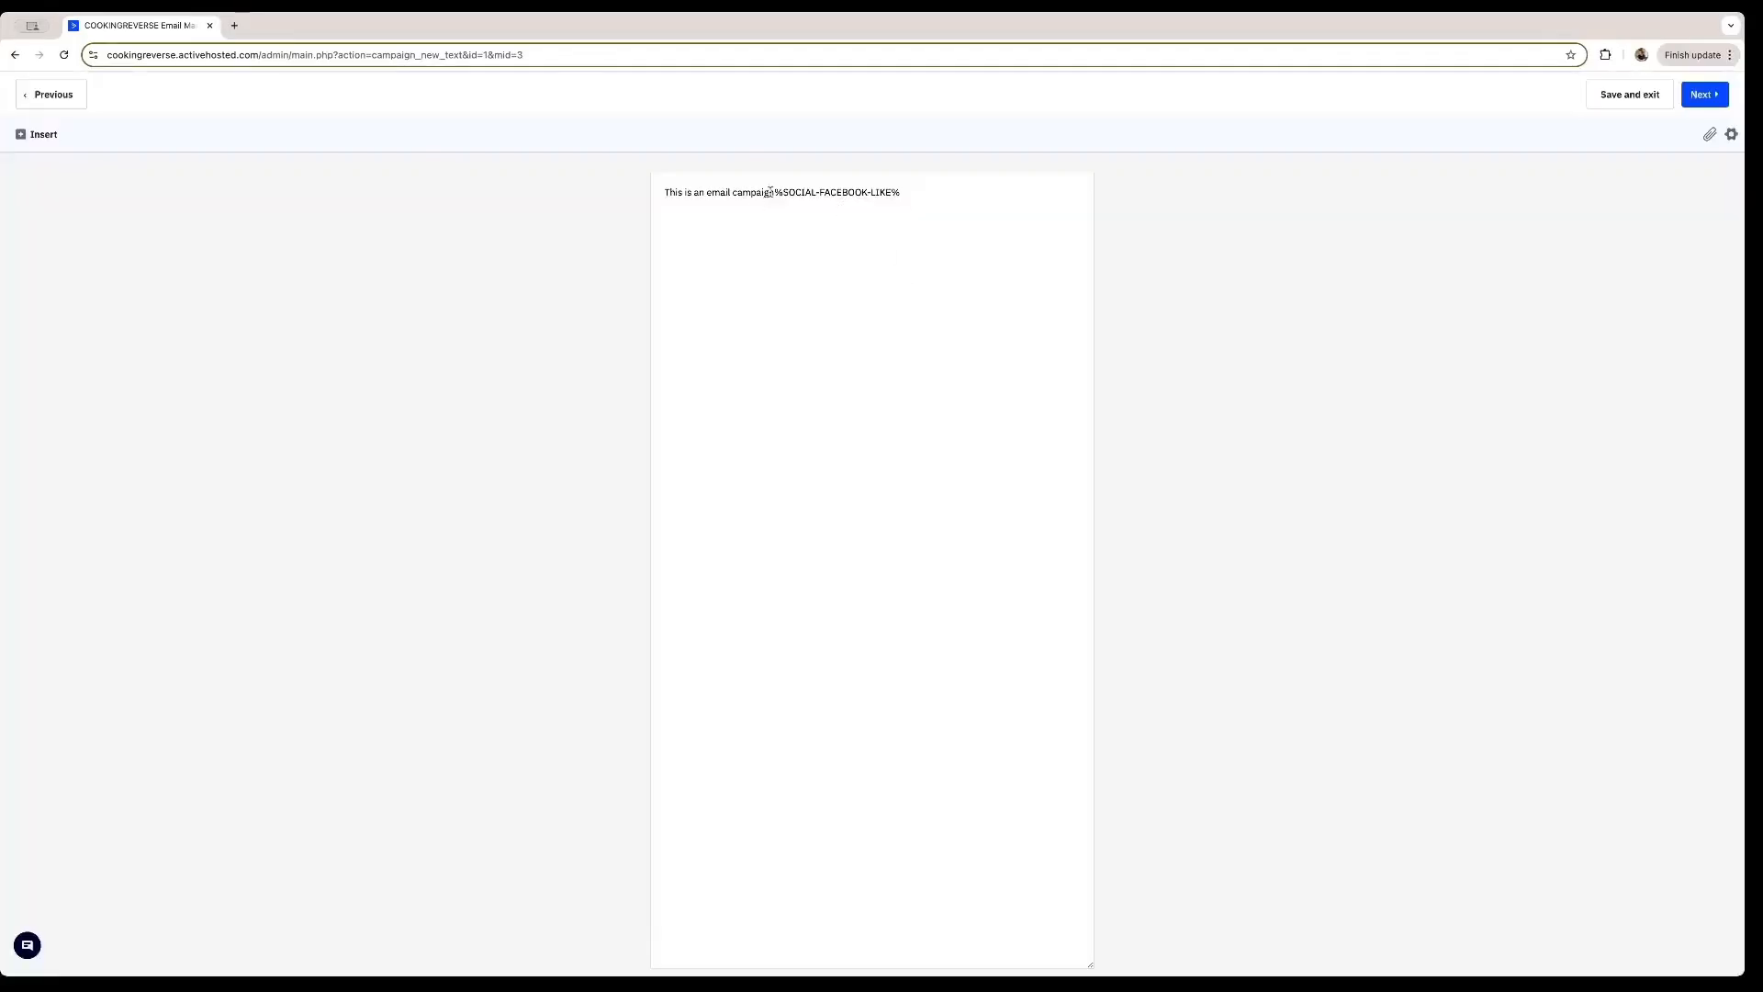
pyautogui.moveTo(904, 193); pyautogui.dragTo(776, 193)
pyautogui.click(1160, 268)
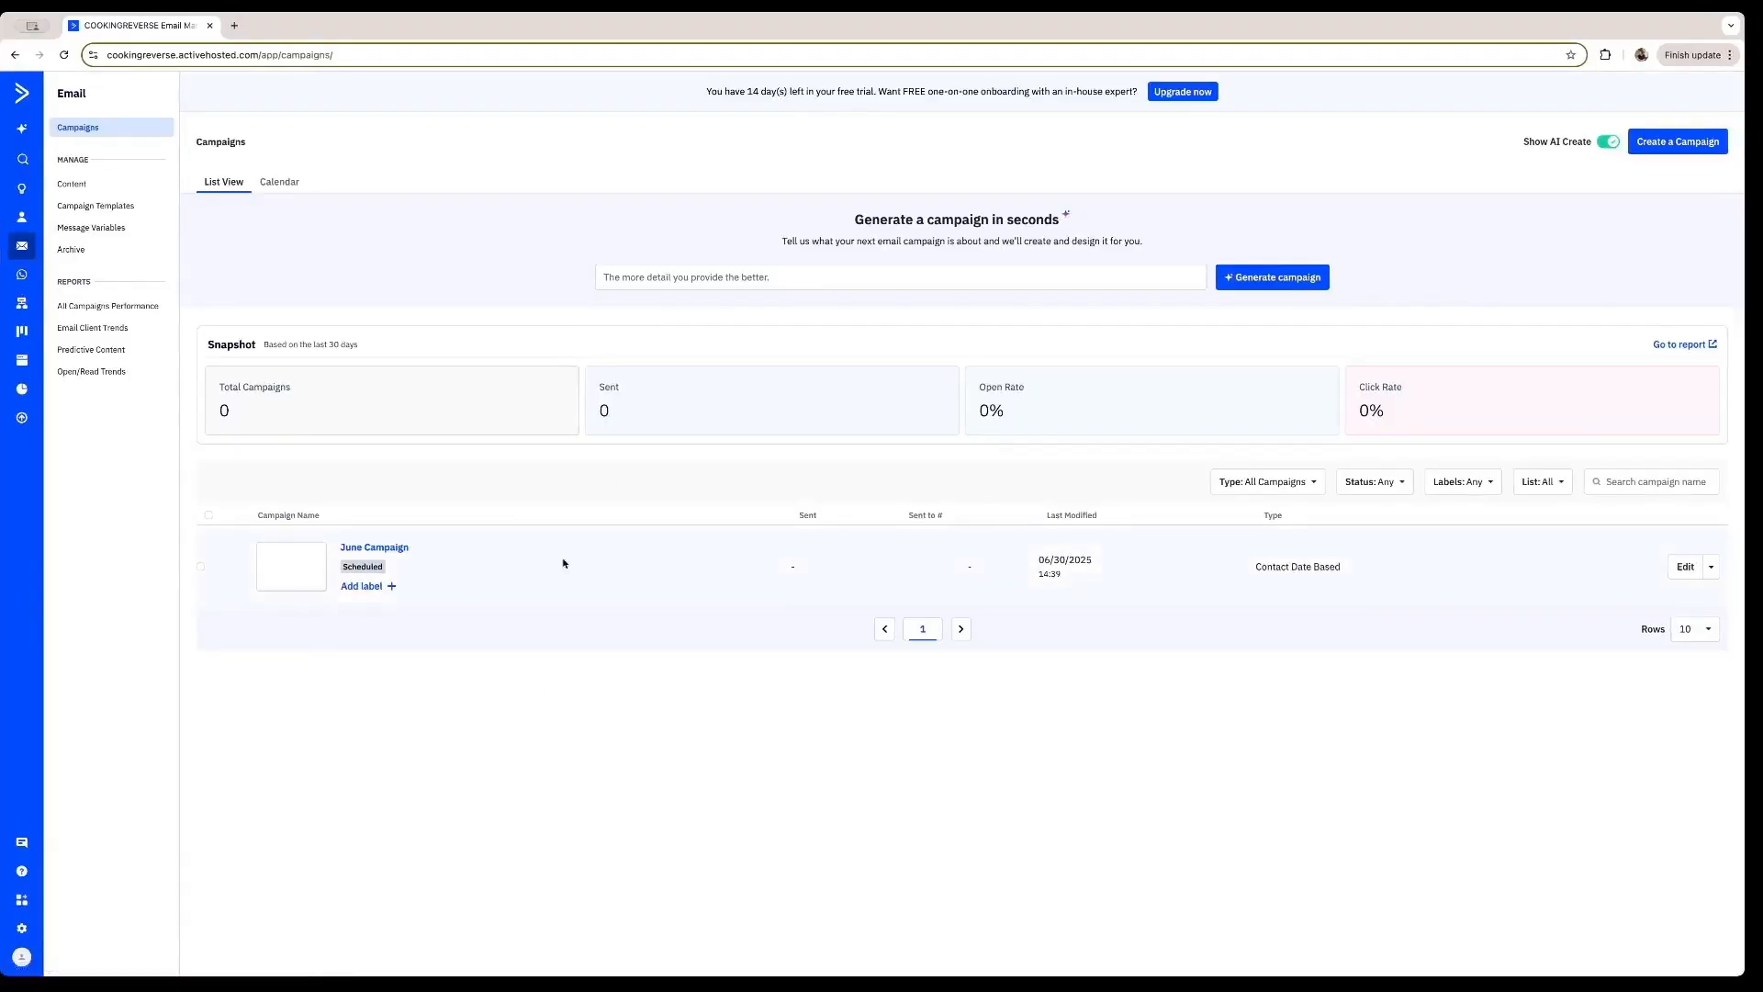
# Create a new automation using the Start from Scratch recipe
pyautogui.click(22, 305)
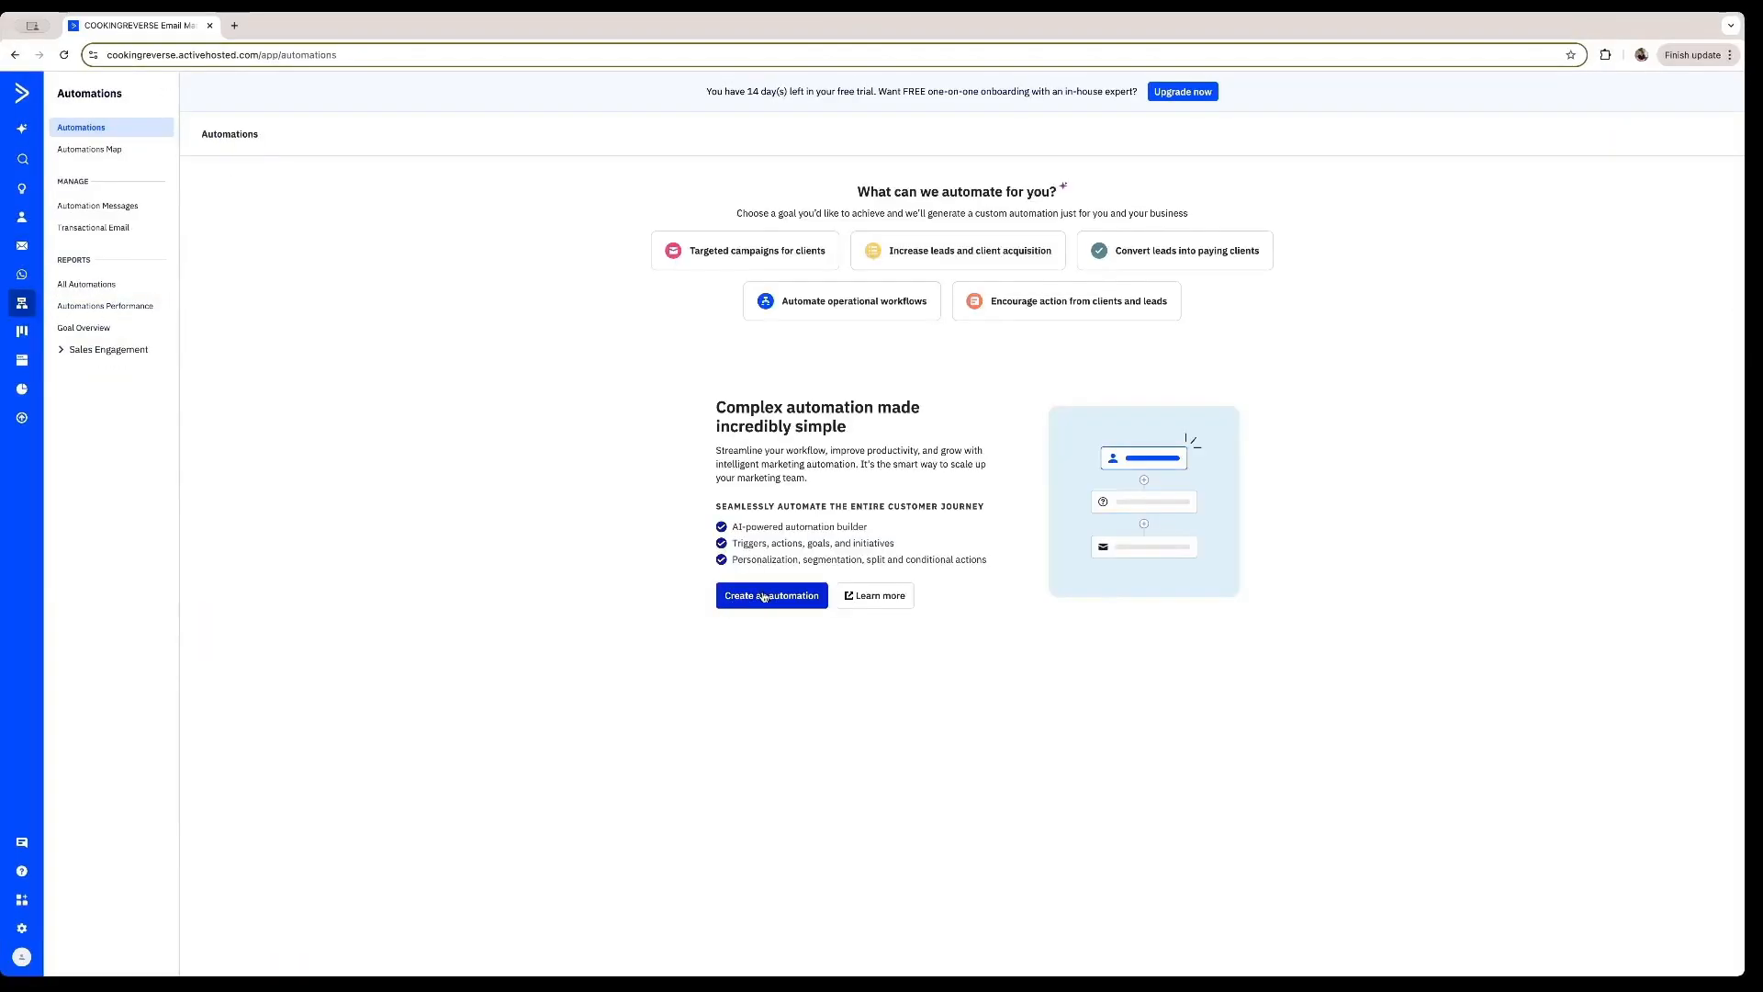
pyautogui.click(764, 596)
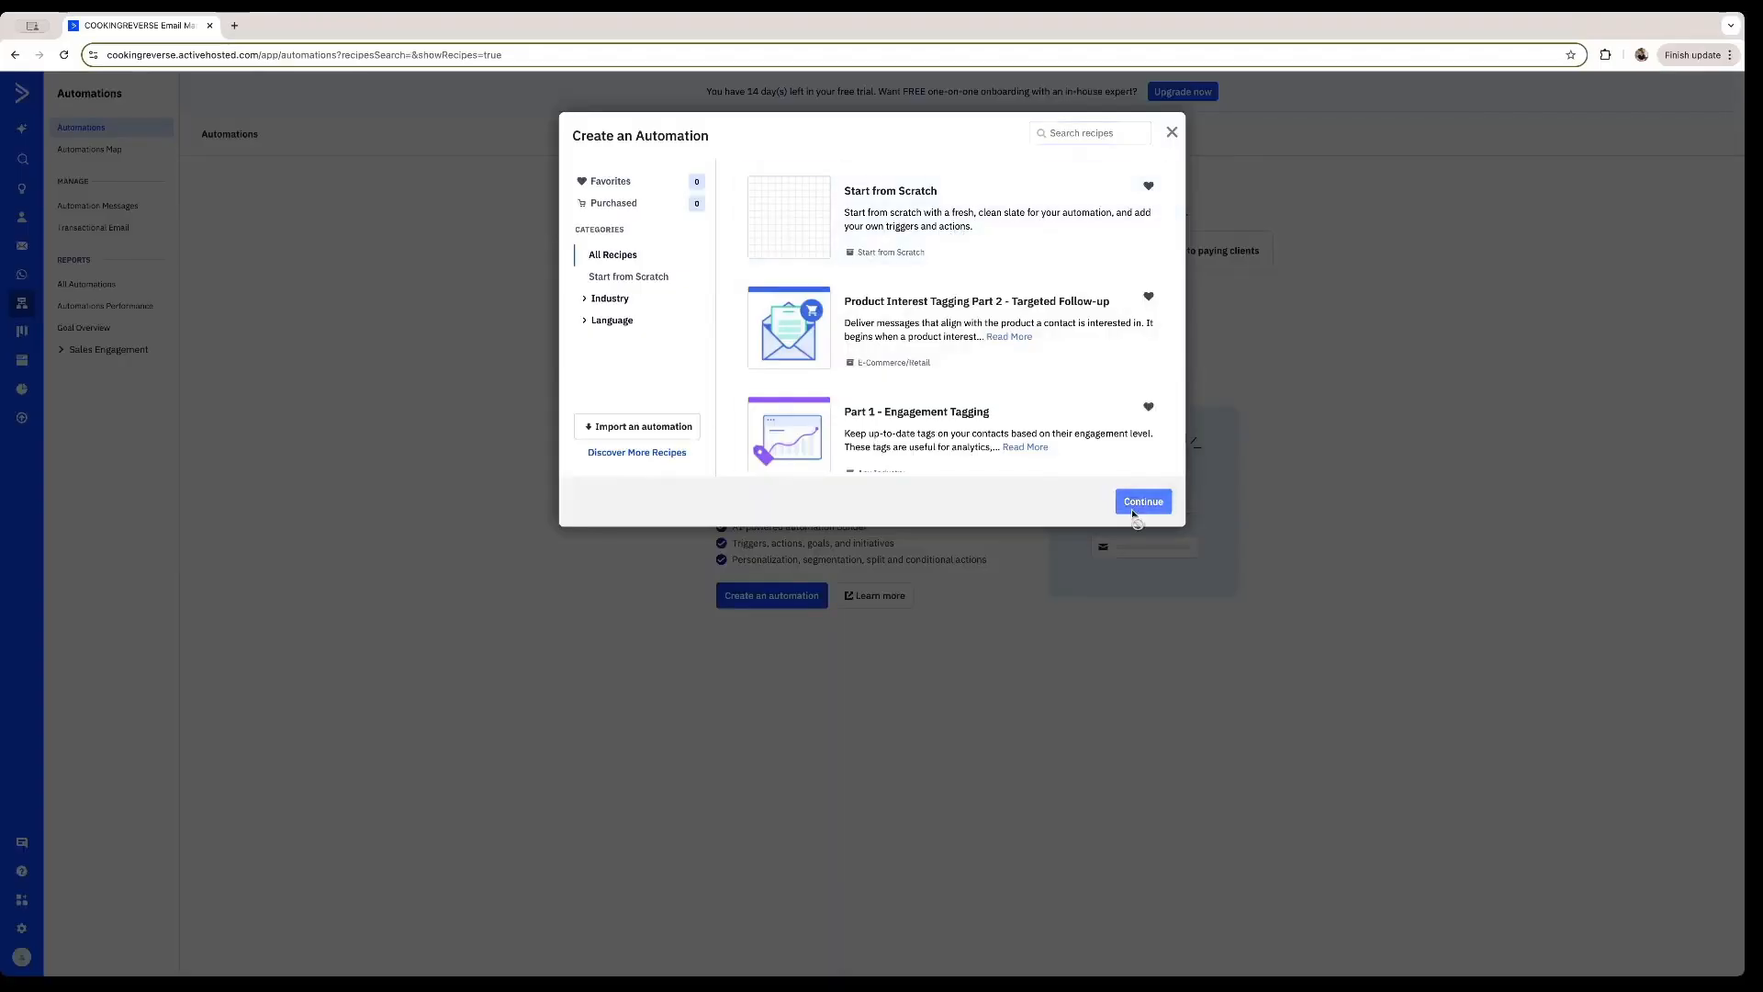
pyautogui.click(1141, 502)
pyautogui.click(932, 177)
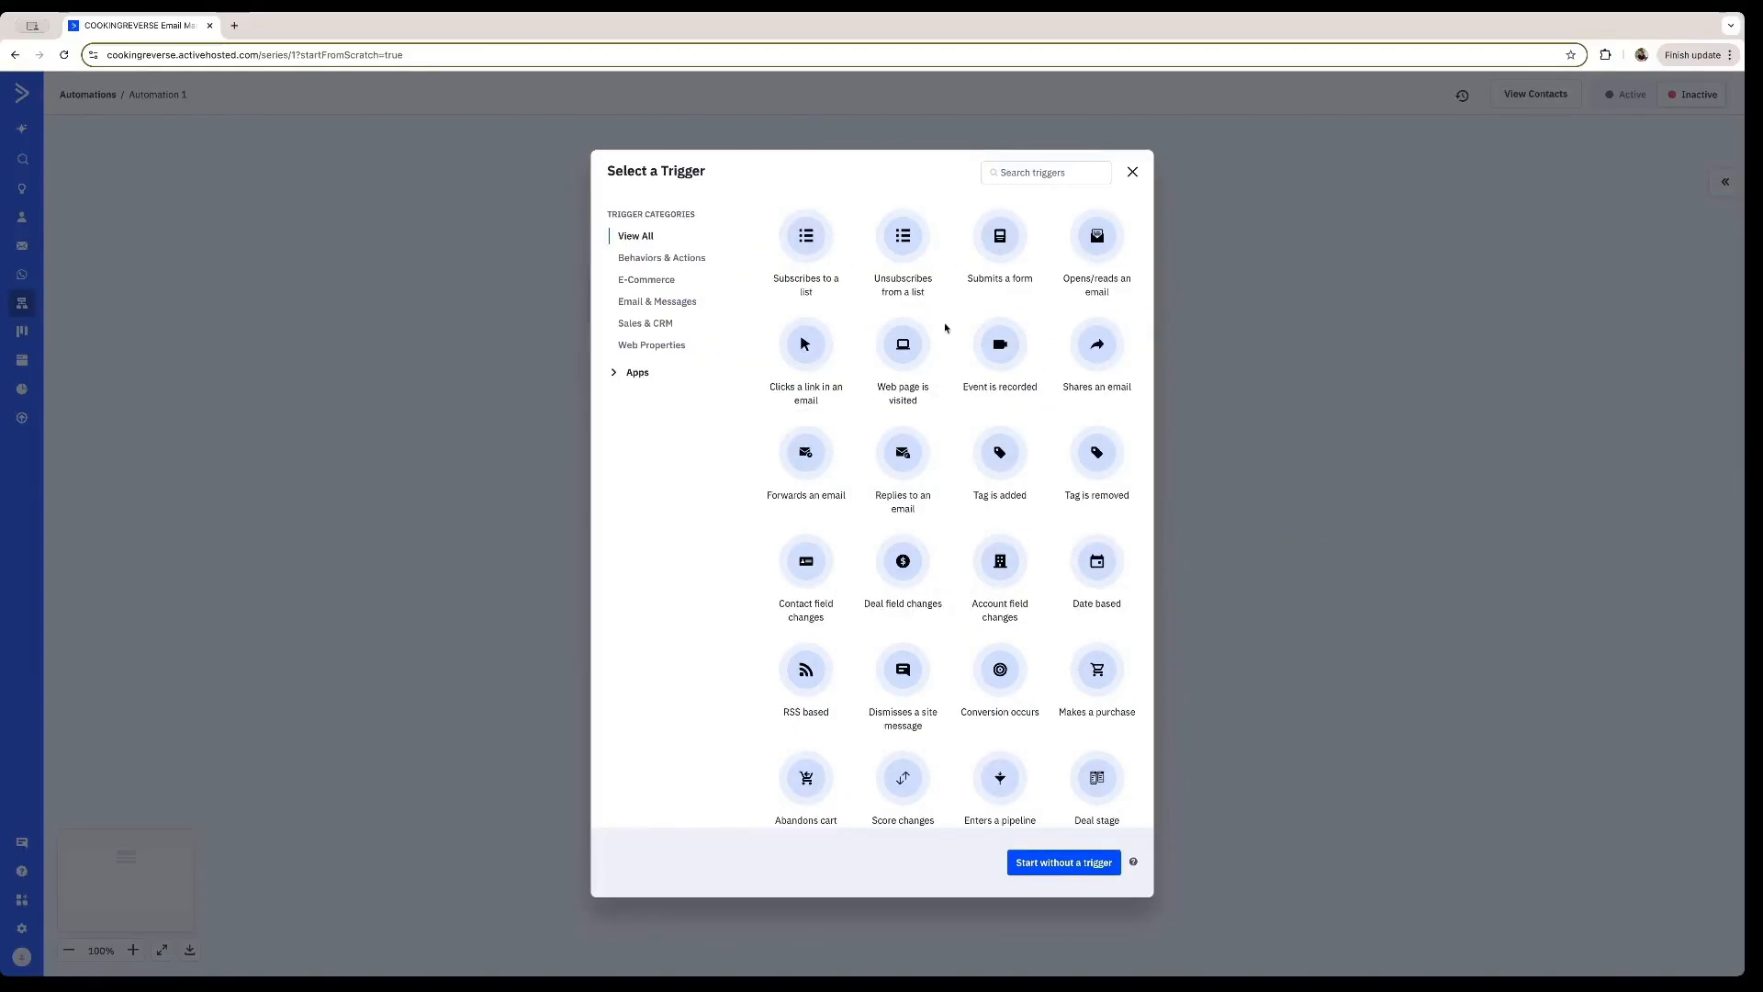
# Add a "Subscribes to a list" start trigger for any list and set it to run Multiple Times
pyautogui.click(797, 250)
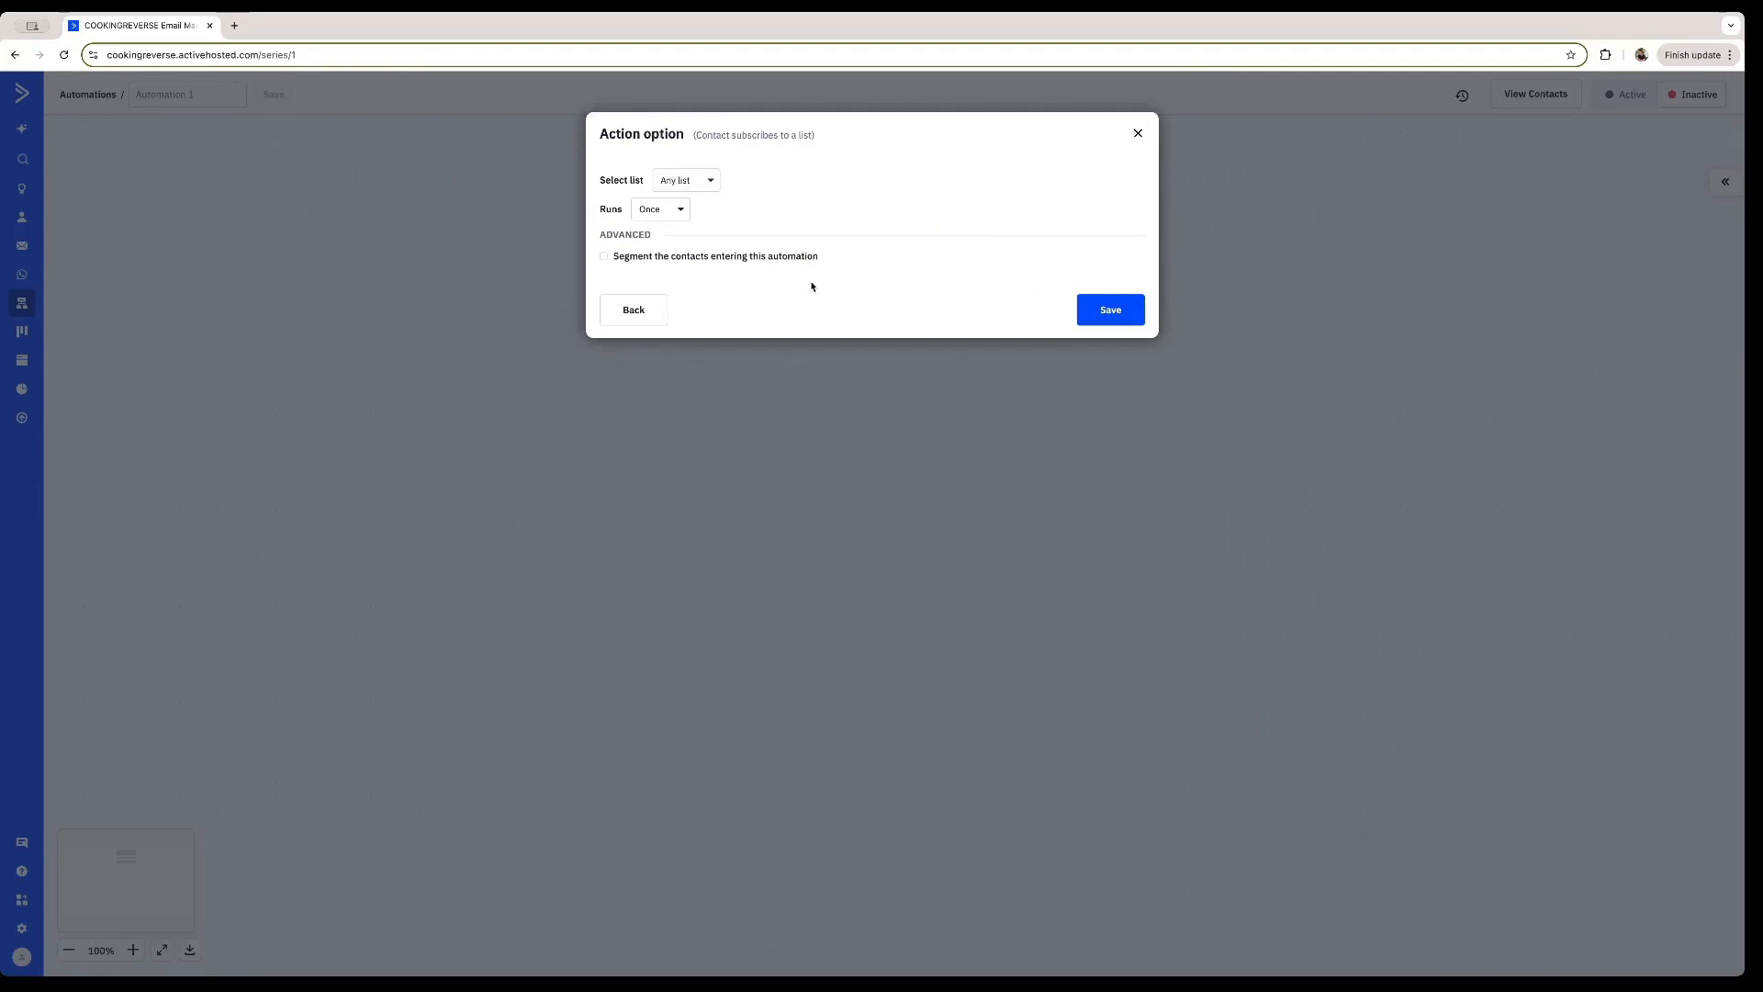
pyautogui.click(687, 180)
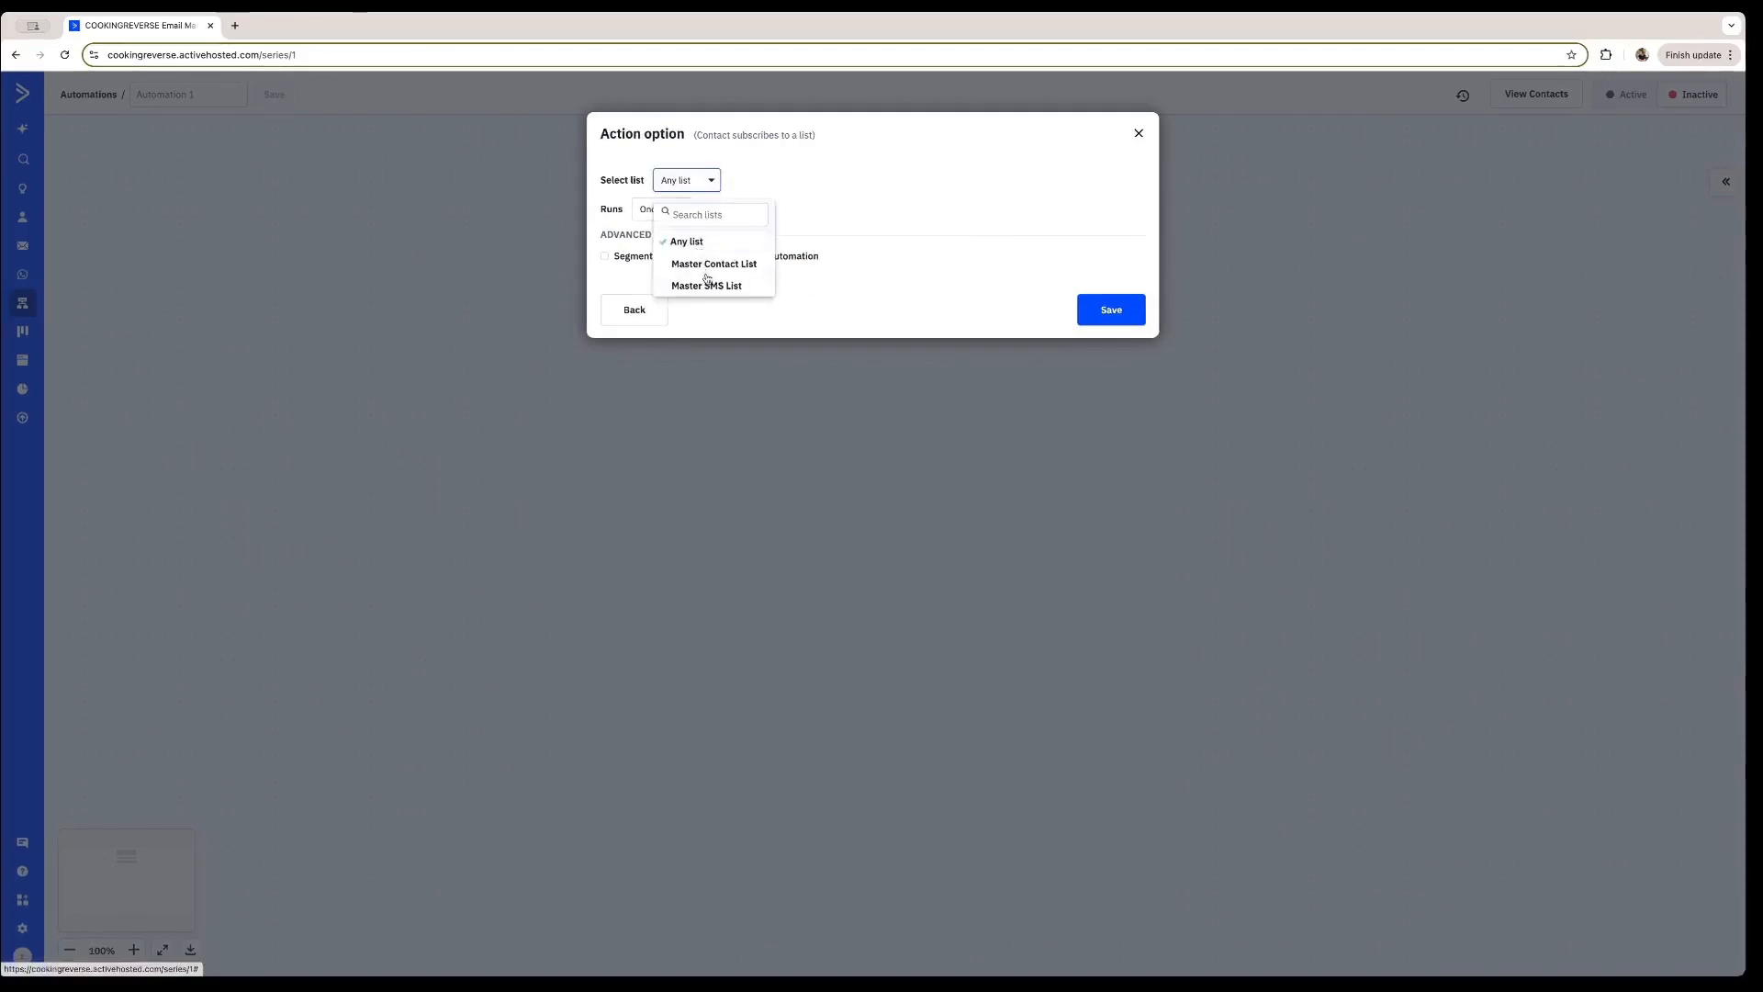
pyautogui.click(657, 209)
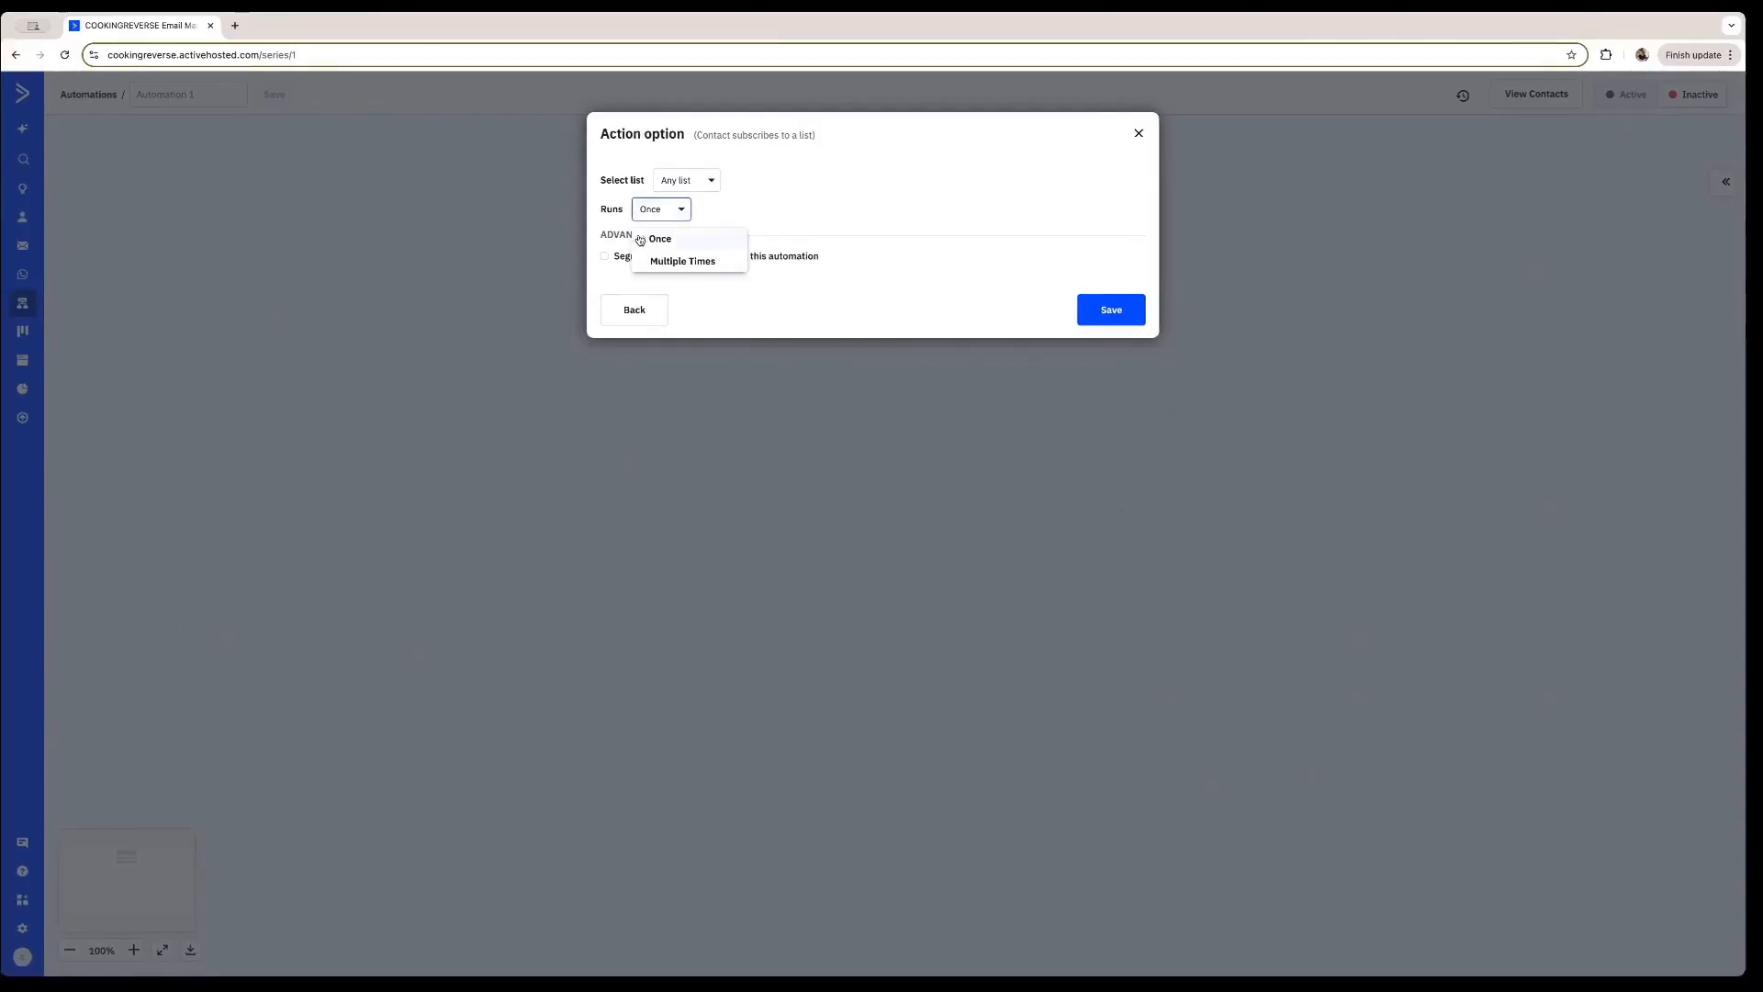
pyautogui.click(694, 262)
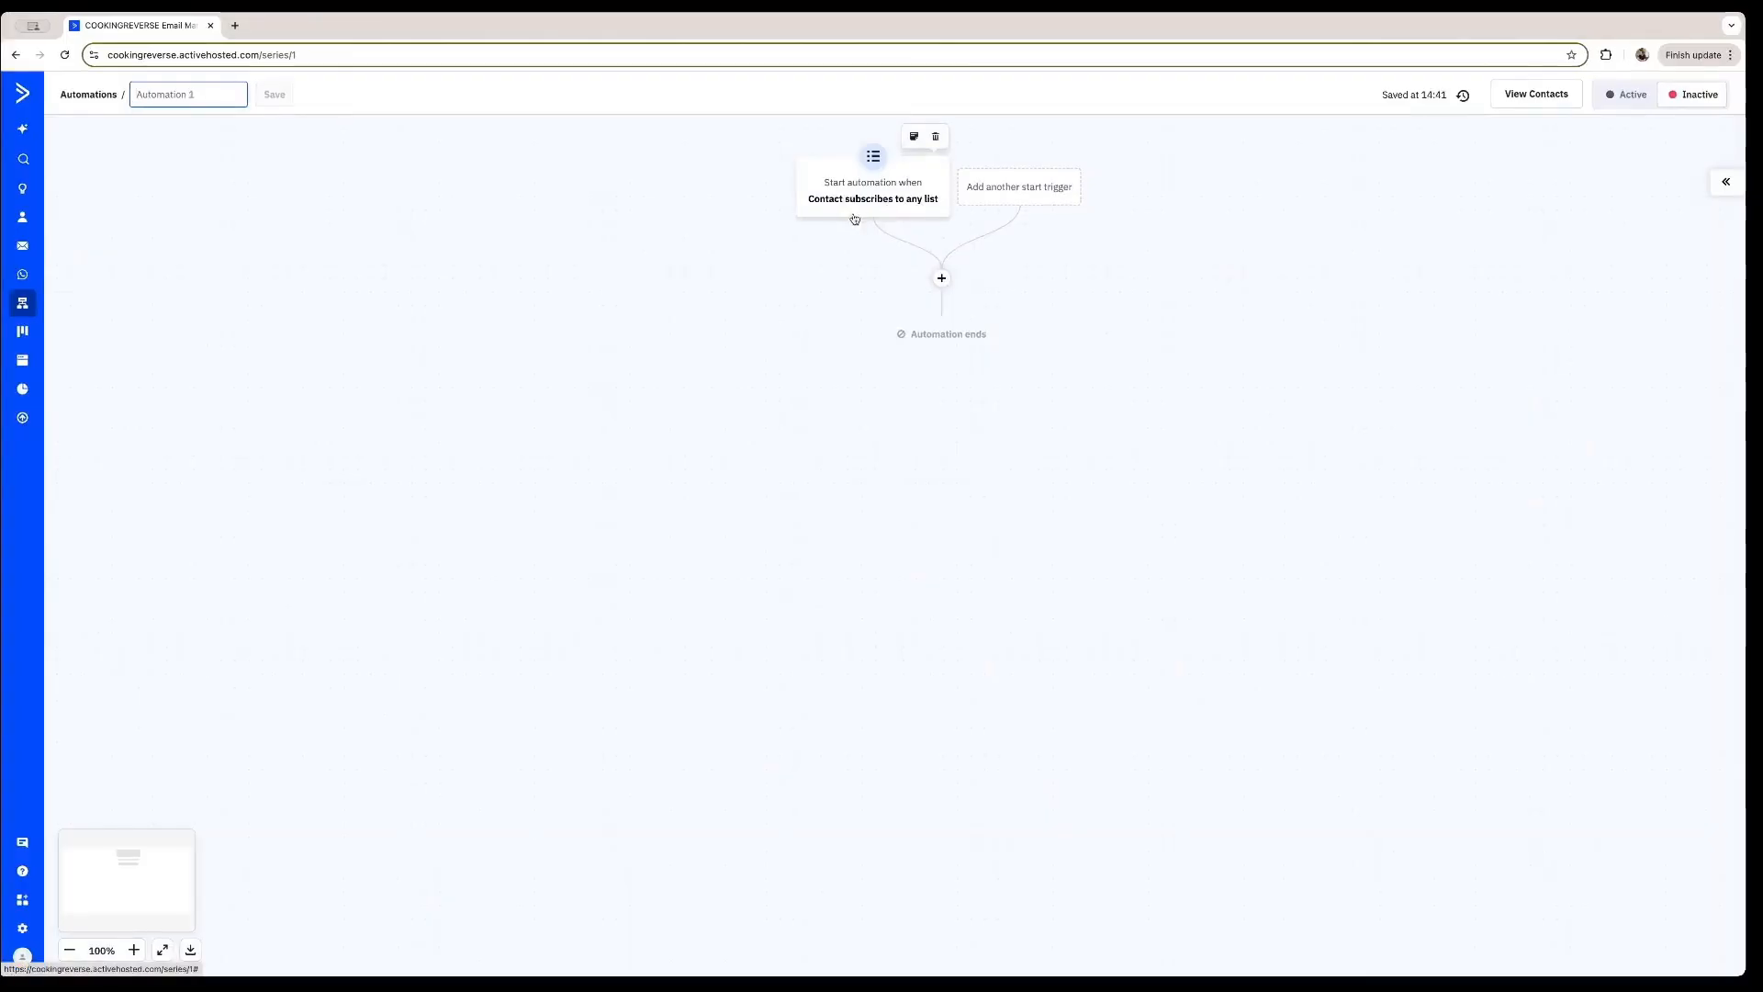
# Add a Send an email action after the start trigger, choosing to create a new email
pyautogui.click(941, 277)
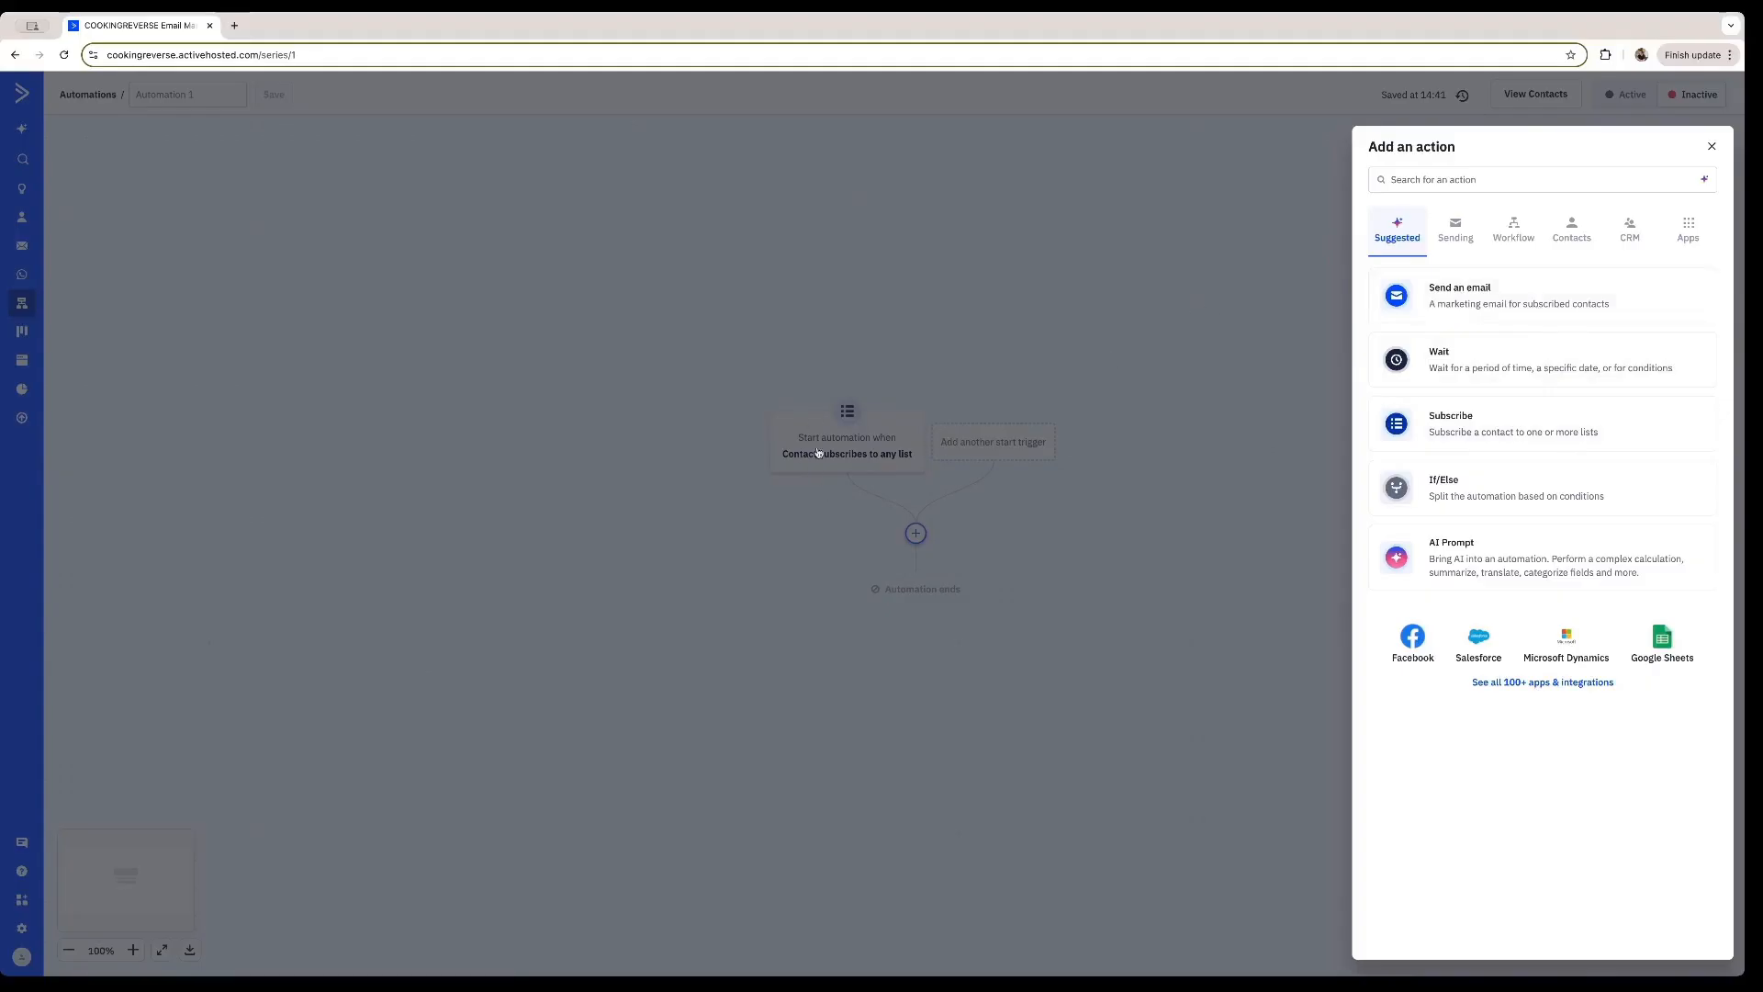
pyautogui.click(1505, 307)
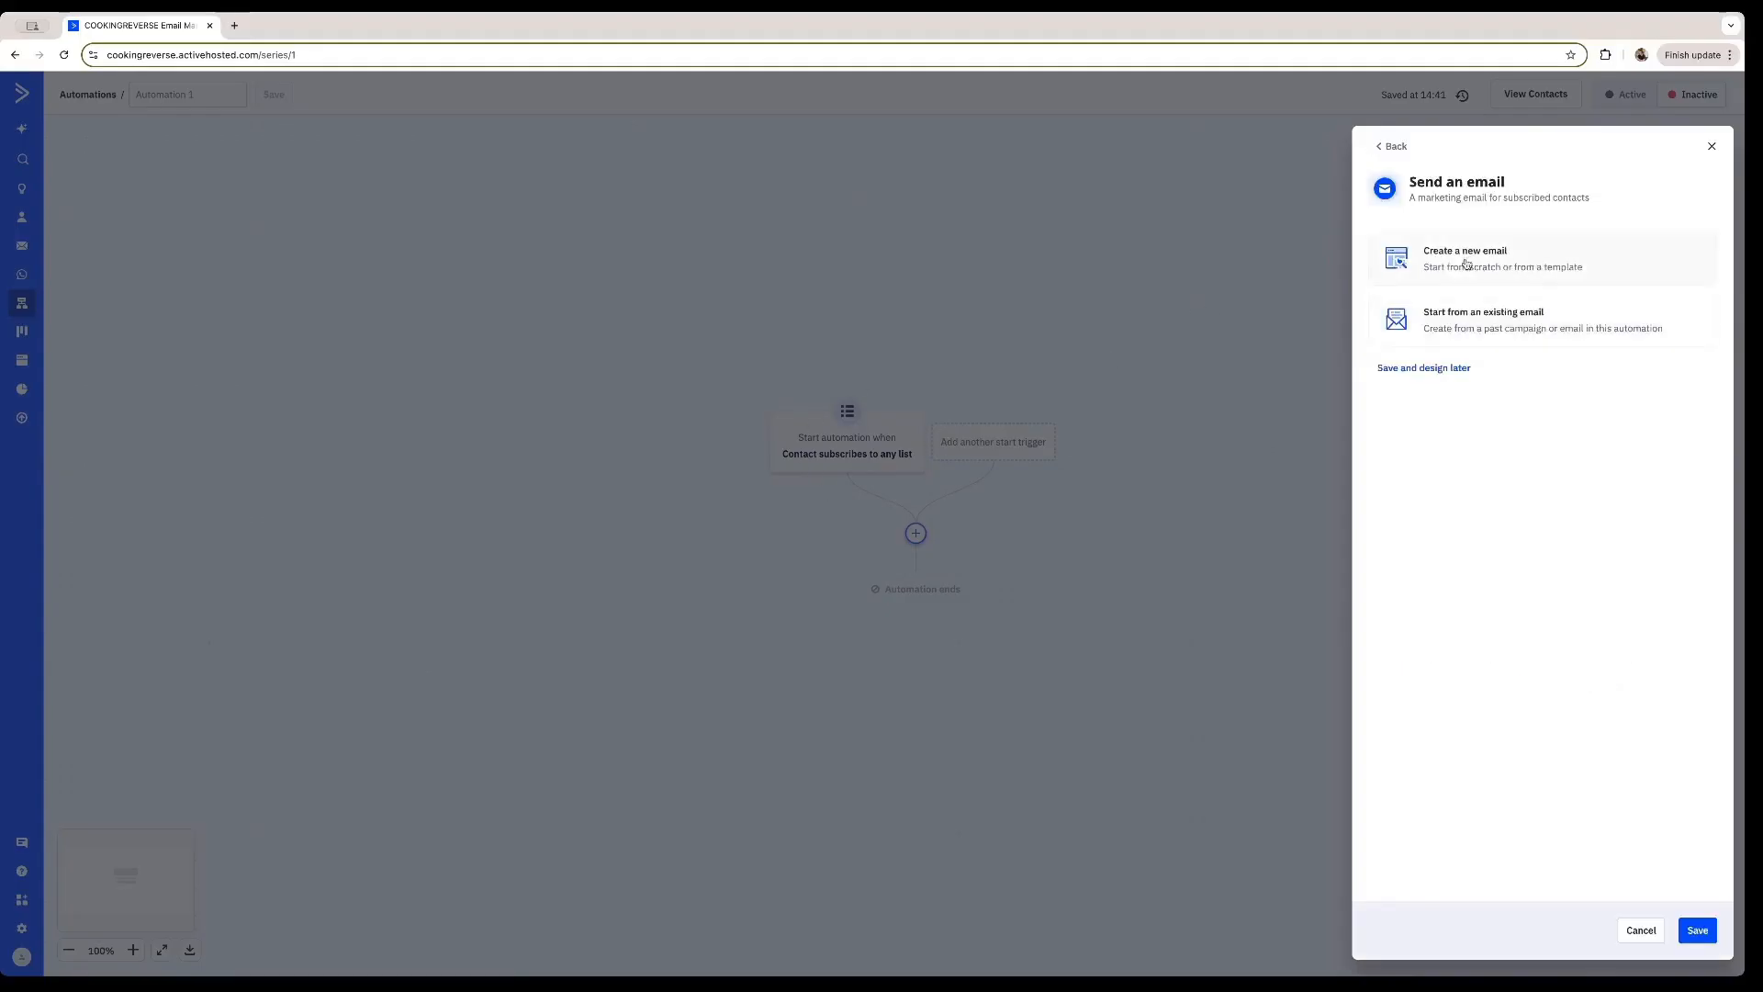
pyautogui.click(1471, 265)
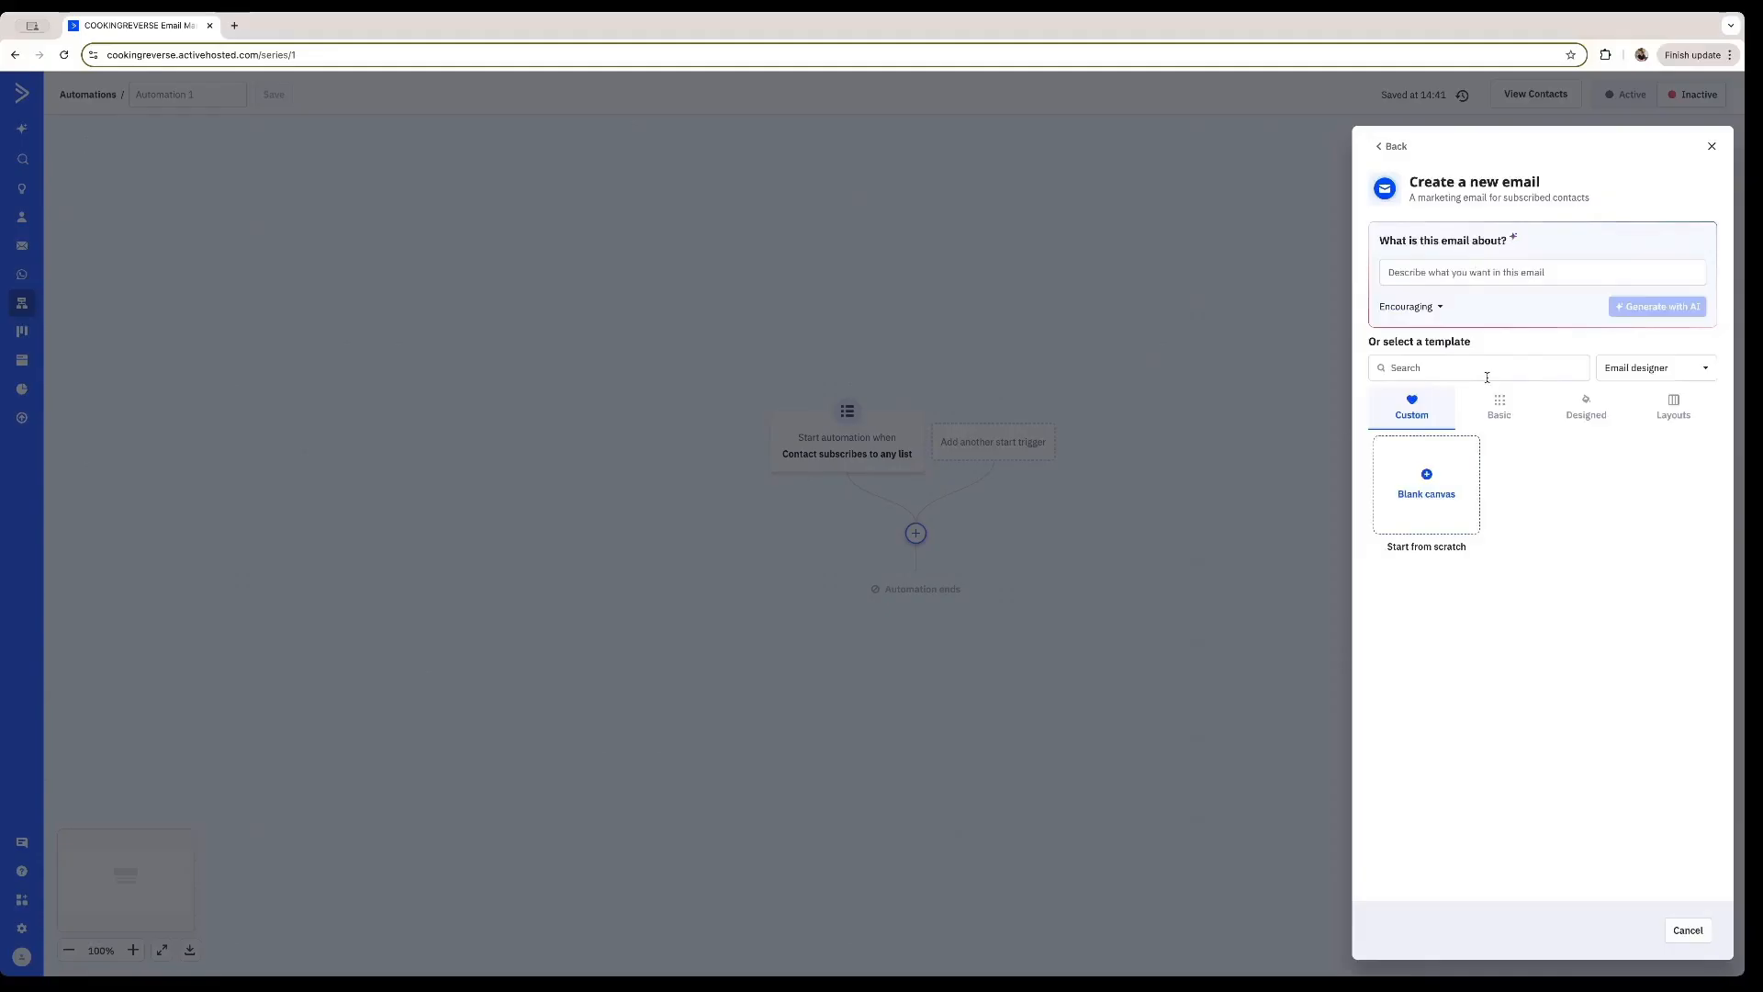
# Fill the AI email description with an e-mail address and set its tone to Funny
pyautogui.hotkey('ctrl', 'v')
pyautogui.click(1439, 307)
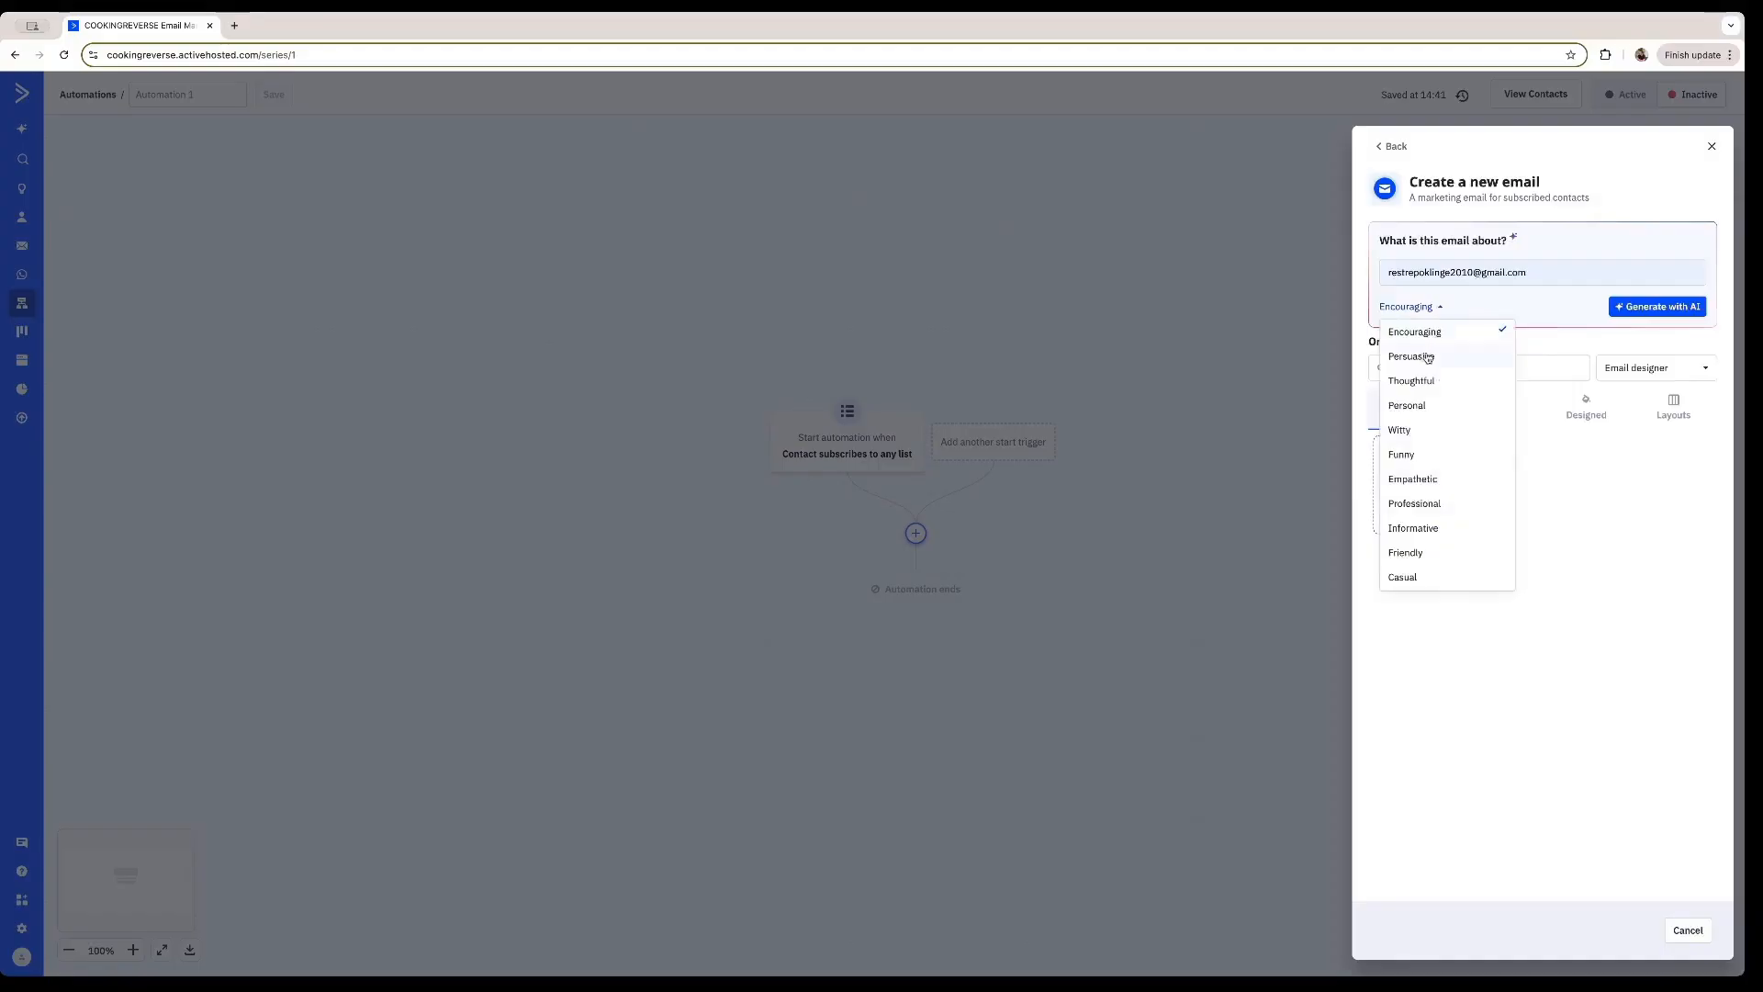
pyautogui.click(1409, 460)
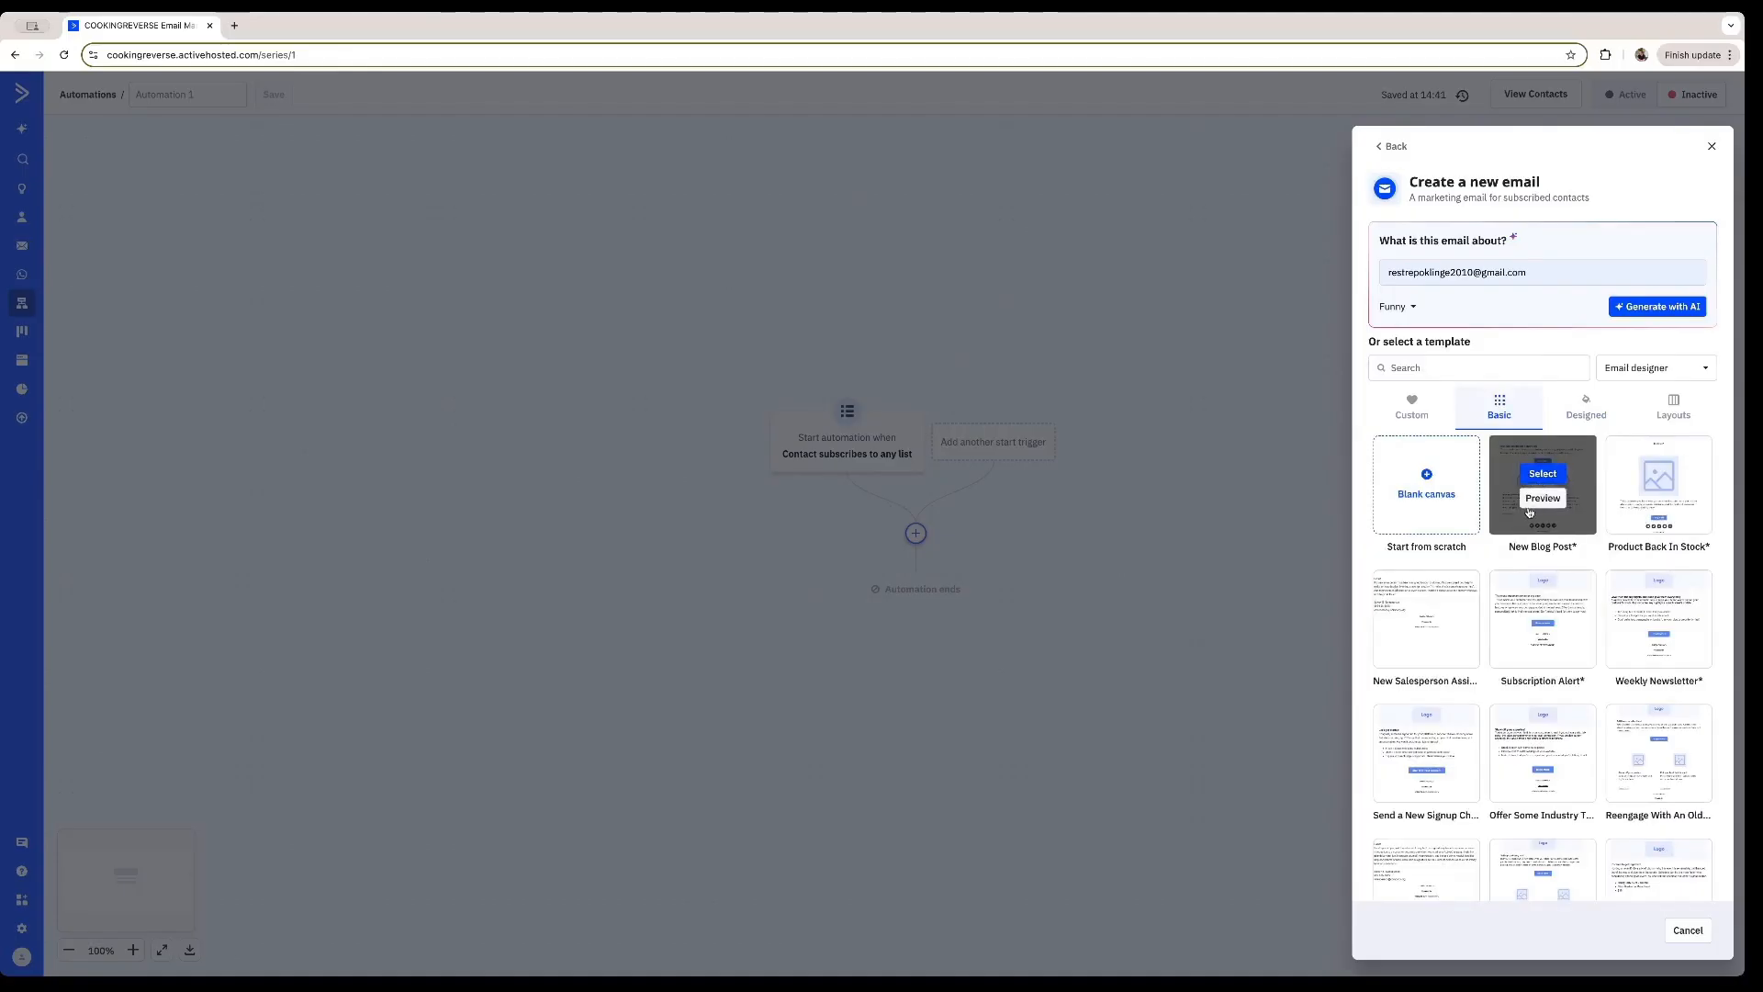
# Use the New Blog Post basic template for the email and insert the Full Name personalization in its subject line
pyautogui.click(1531, 477)
pyautogui.moveTo(1383, 239); pyautogui.dragTo(1300, 238)
pyautogui.click(1378, 240)
pyautogui.click(1392, 280)
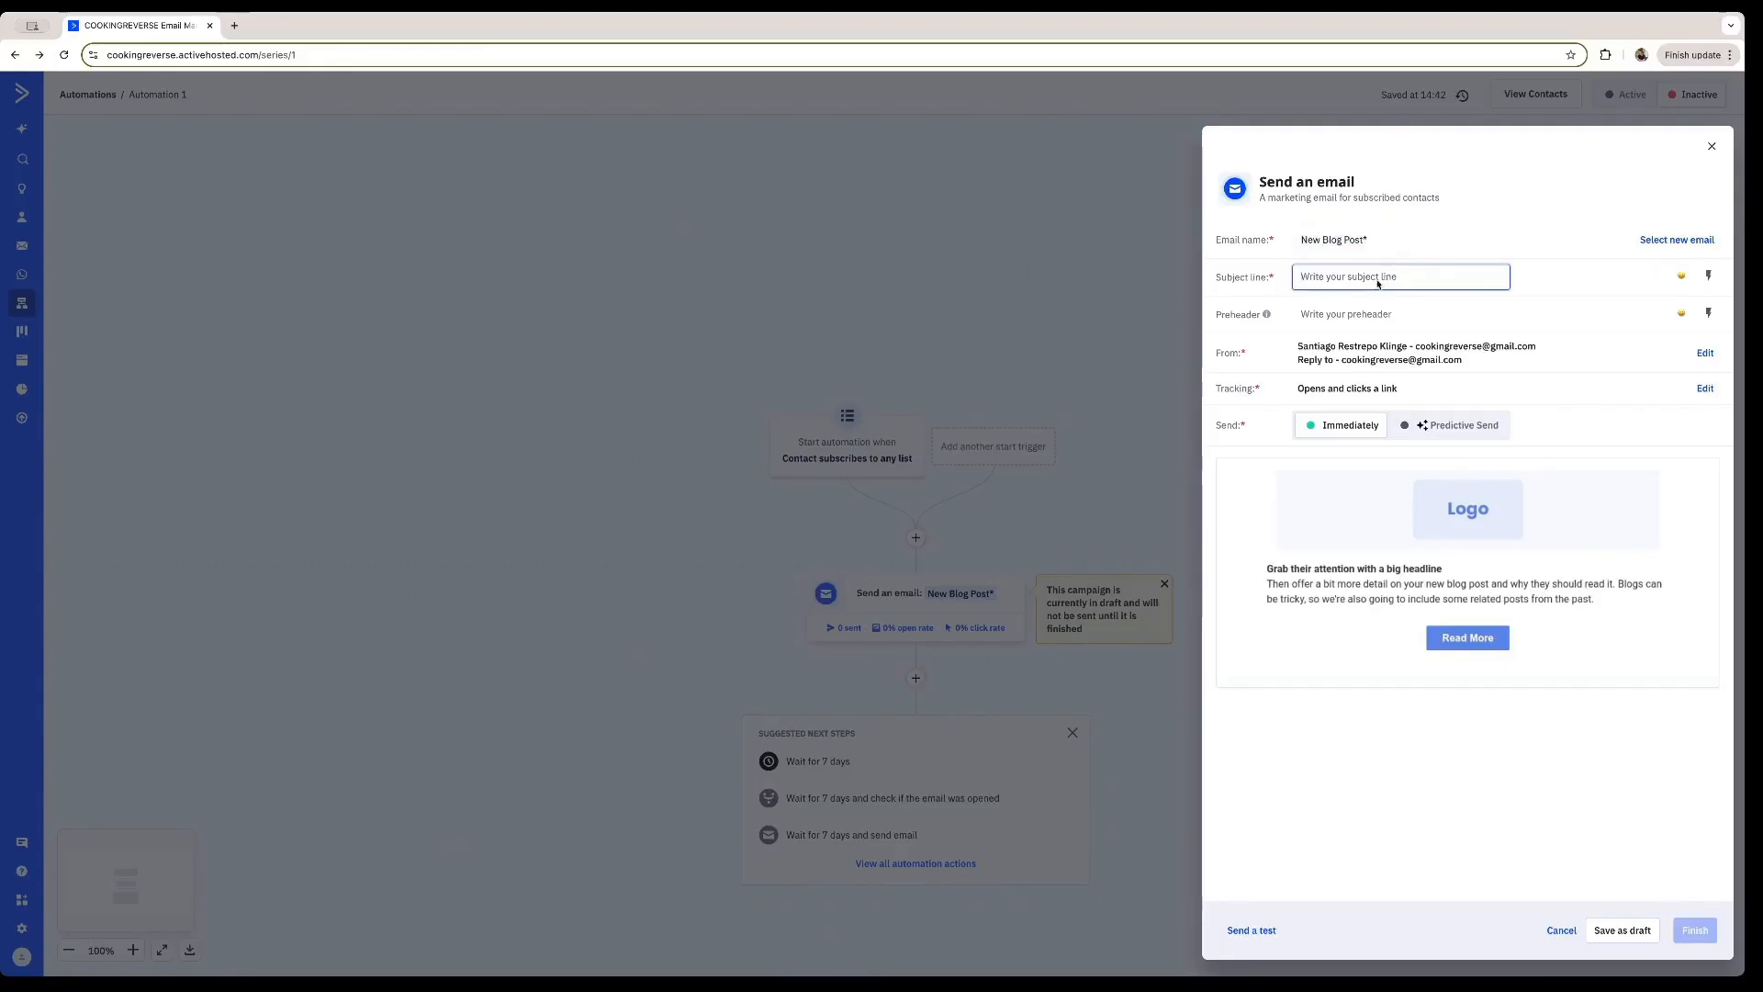
pyautogui.click(1708, 275)
pyautogui.click(1653, 333)
pyautogui.moveTo(1300, 347); pyautogui.dragTo(1539, 346)
pyautogui.click(1539, 346)
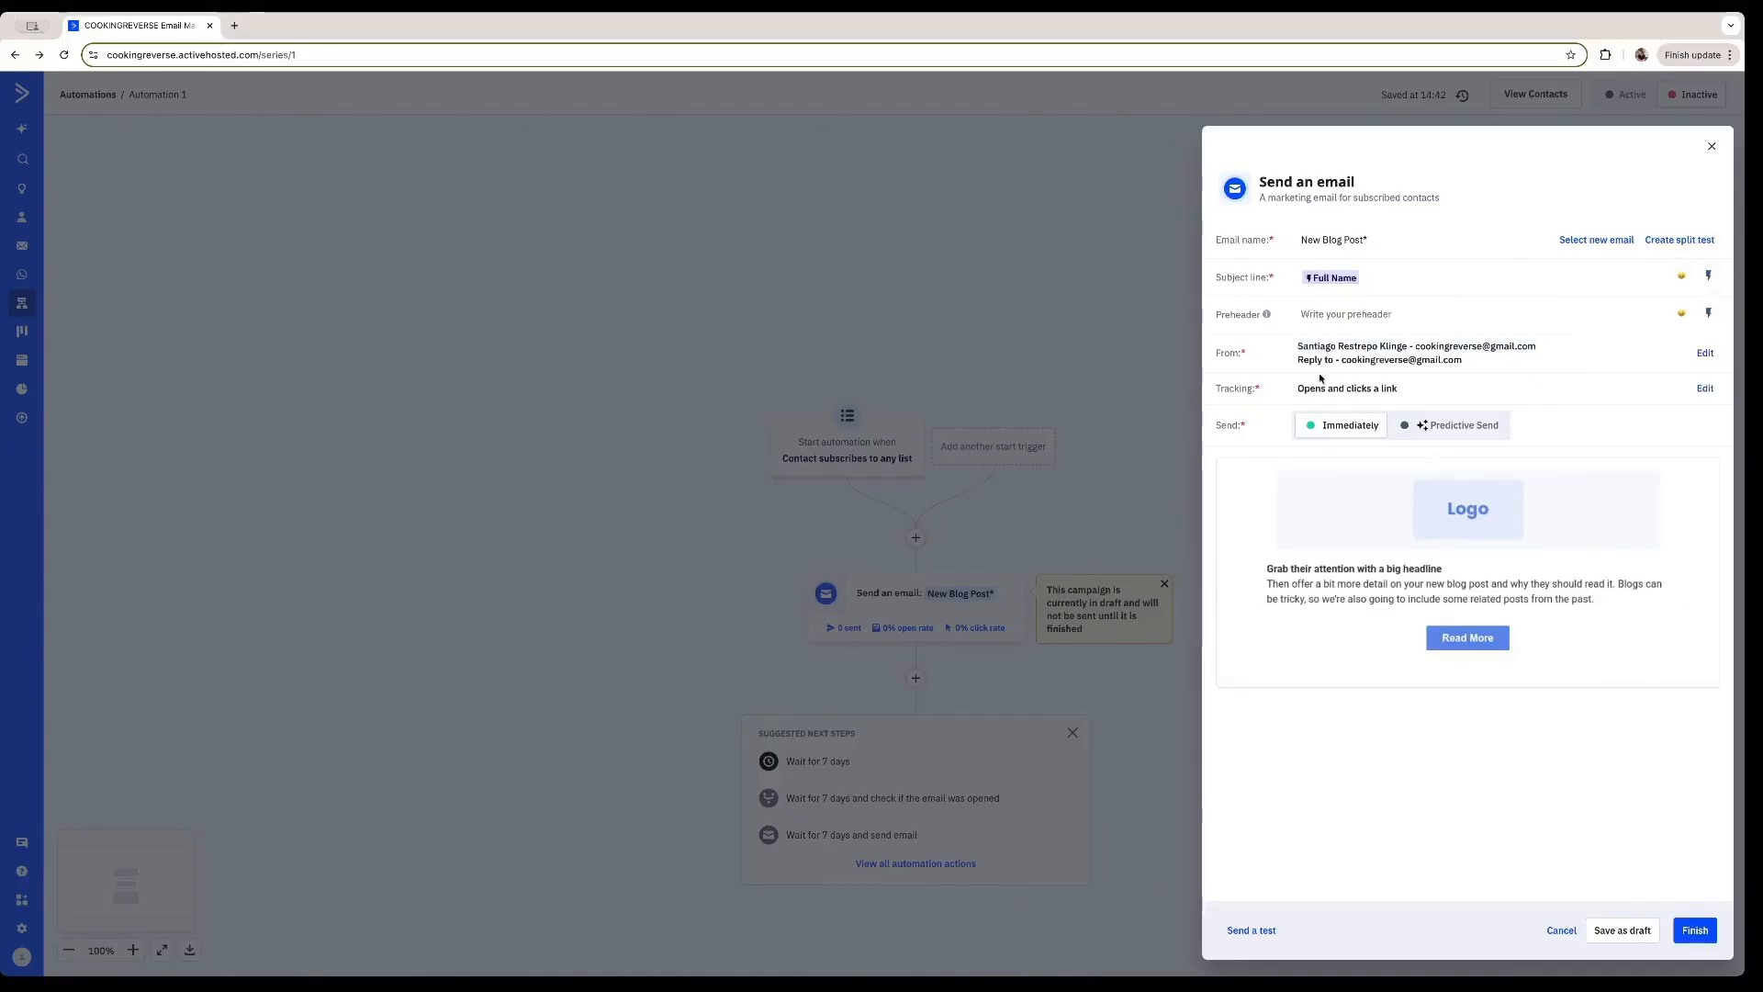
# Check the email's tracking options, set its sending to Predictive Send and finish the email
pyautogui.click(1708, 389)
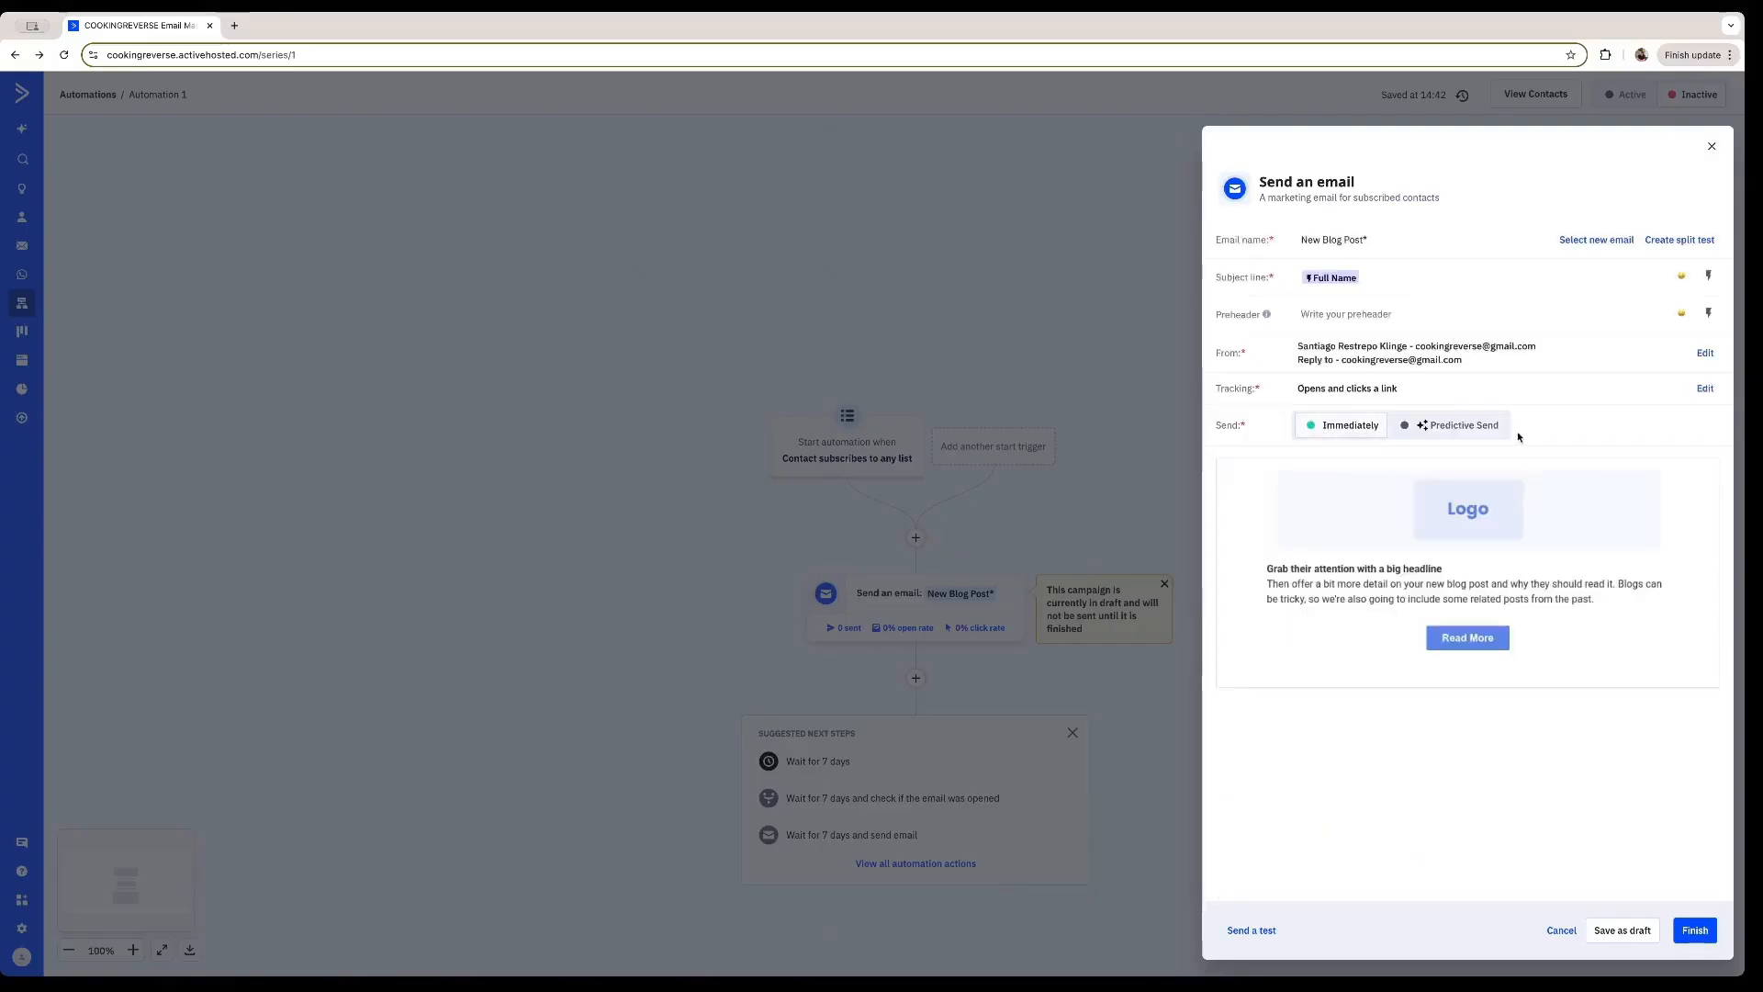
pyautogui.click(1470, 432)
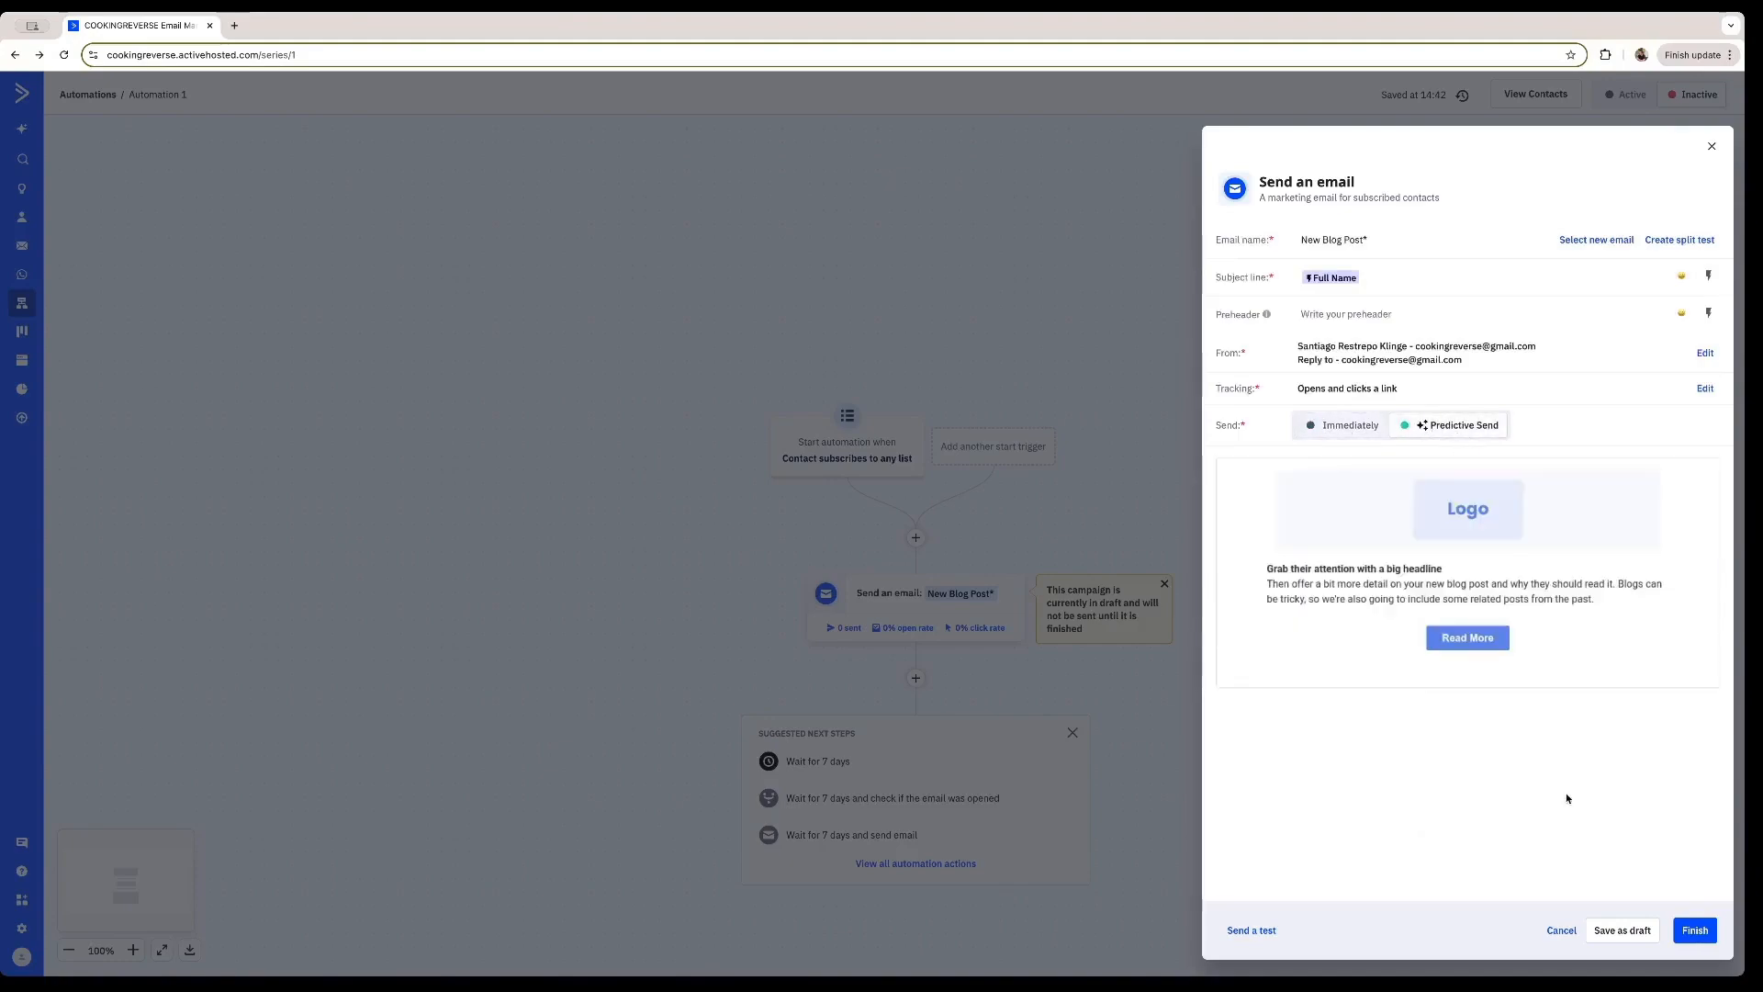
pyautogui.click(1695, 930)
pyautogui.scroll(-2, 946, 632)
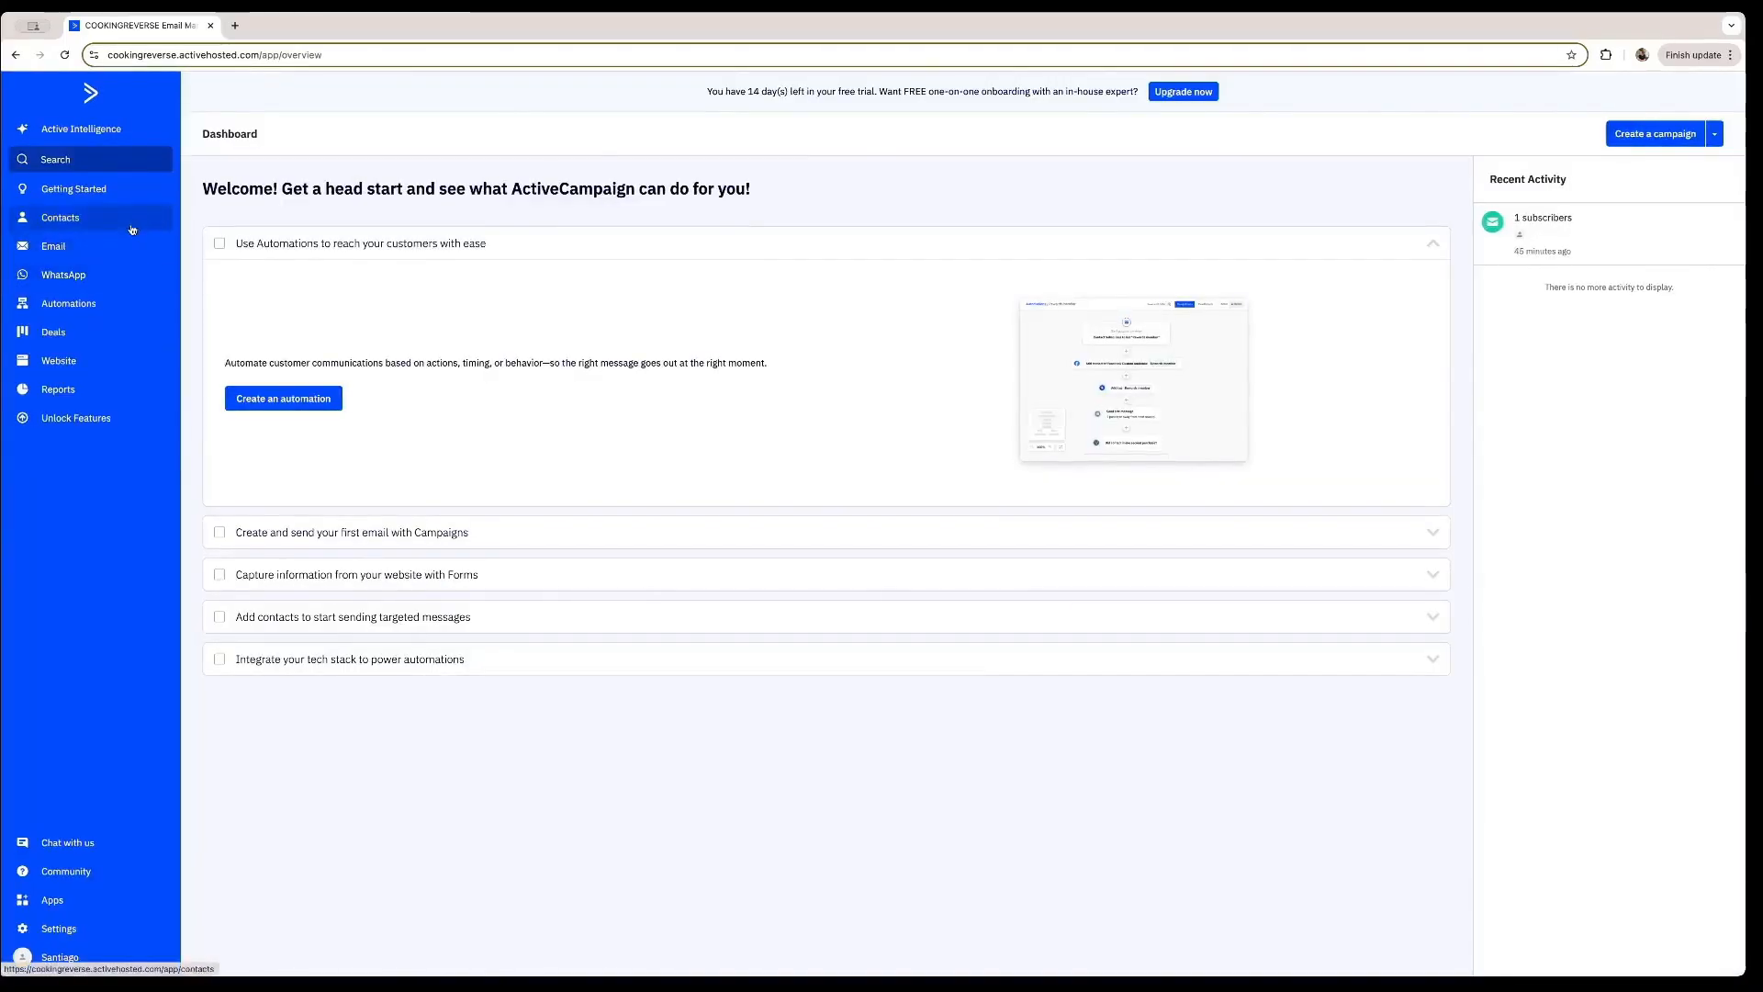
# Start adding a contact, fill in their first name, last name and e-mail, and open the account choices
pyautogui.click(94, 225)
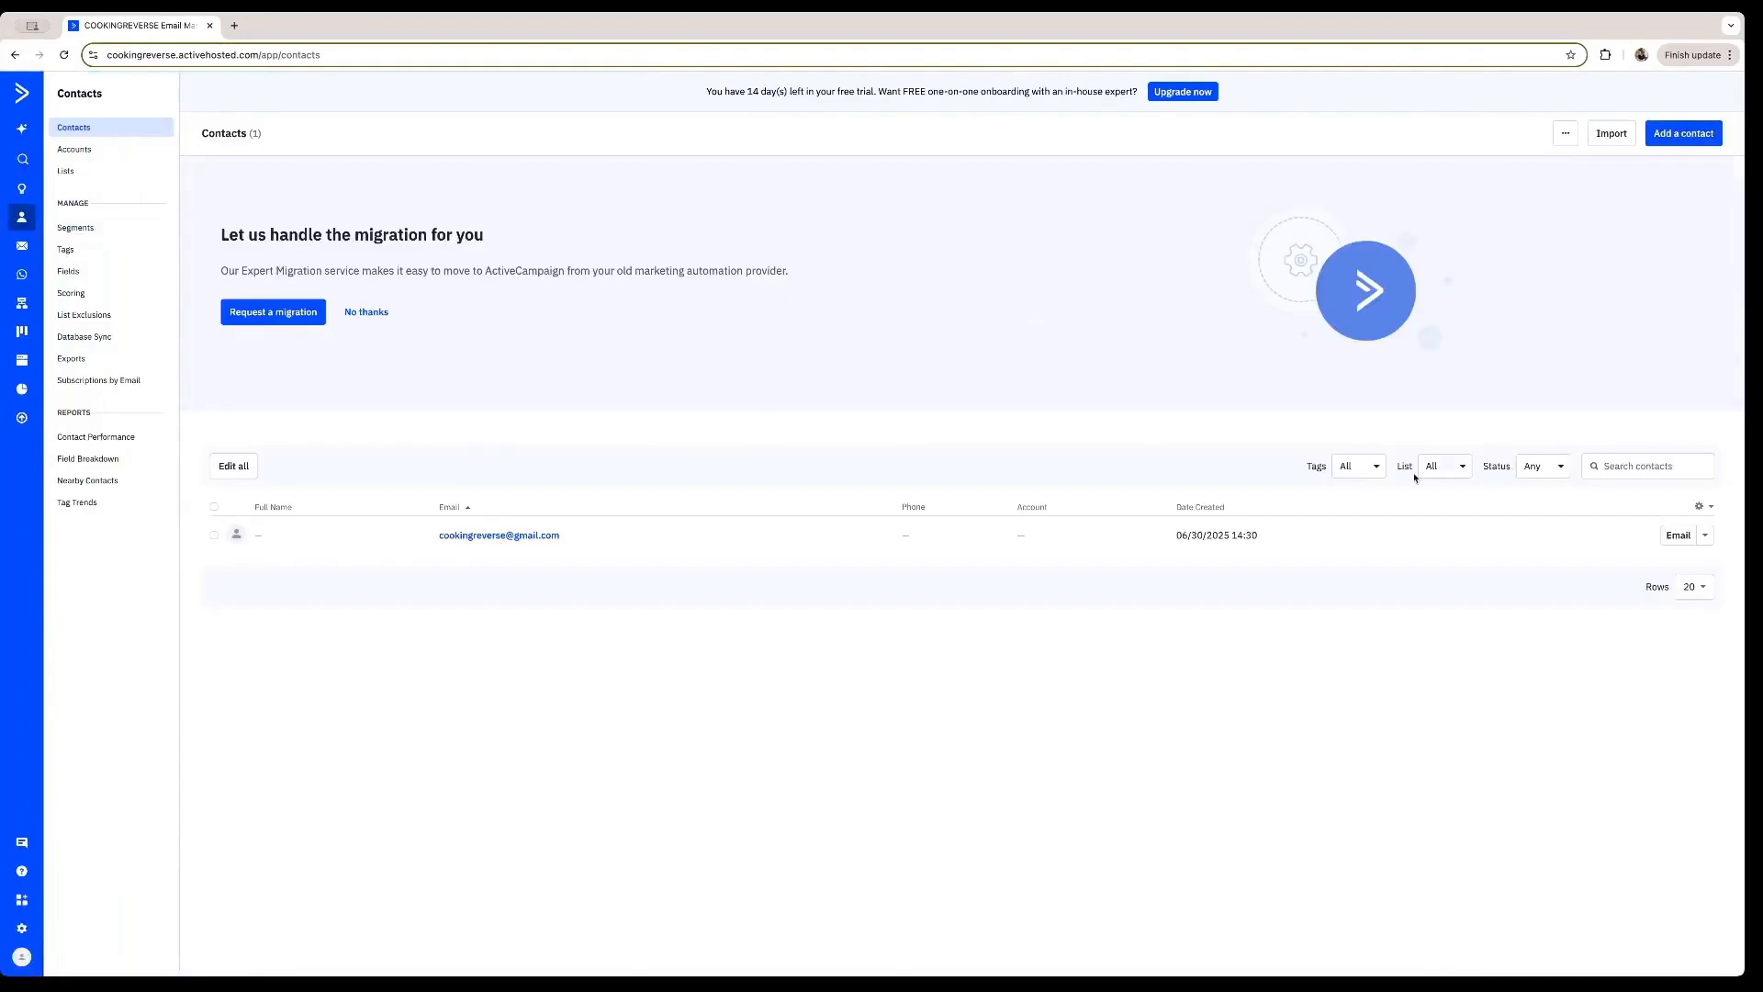
pyautogui.click(1630, 138)
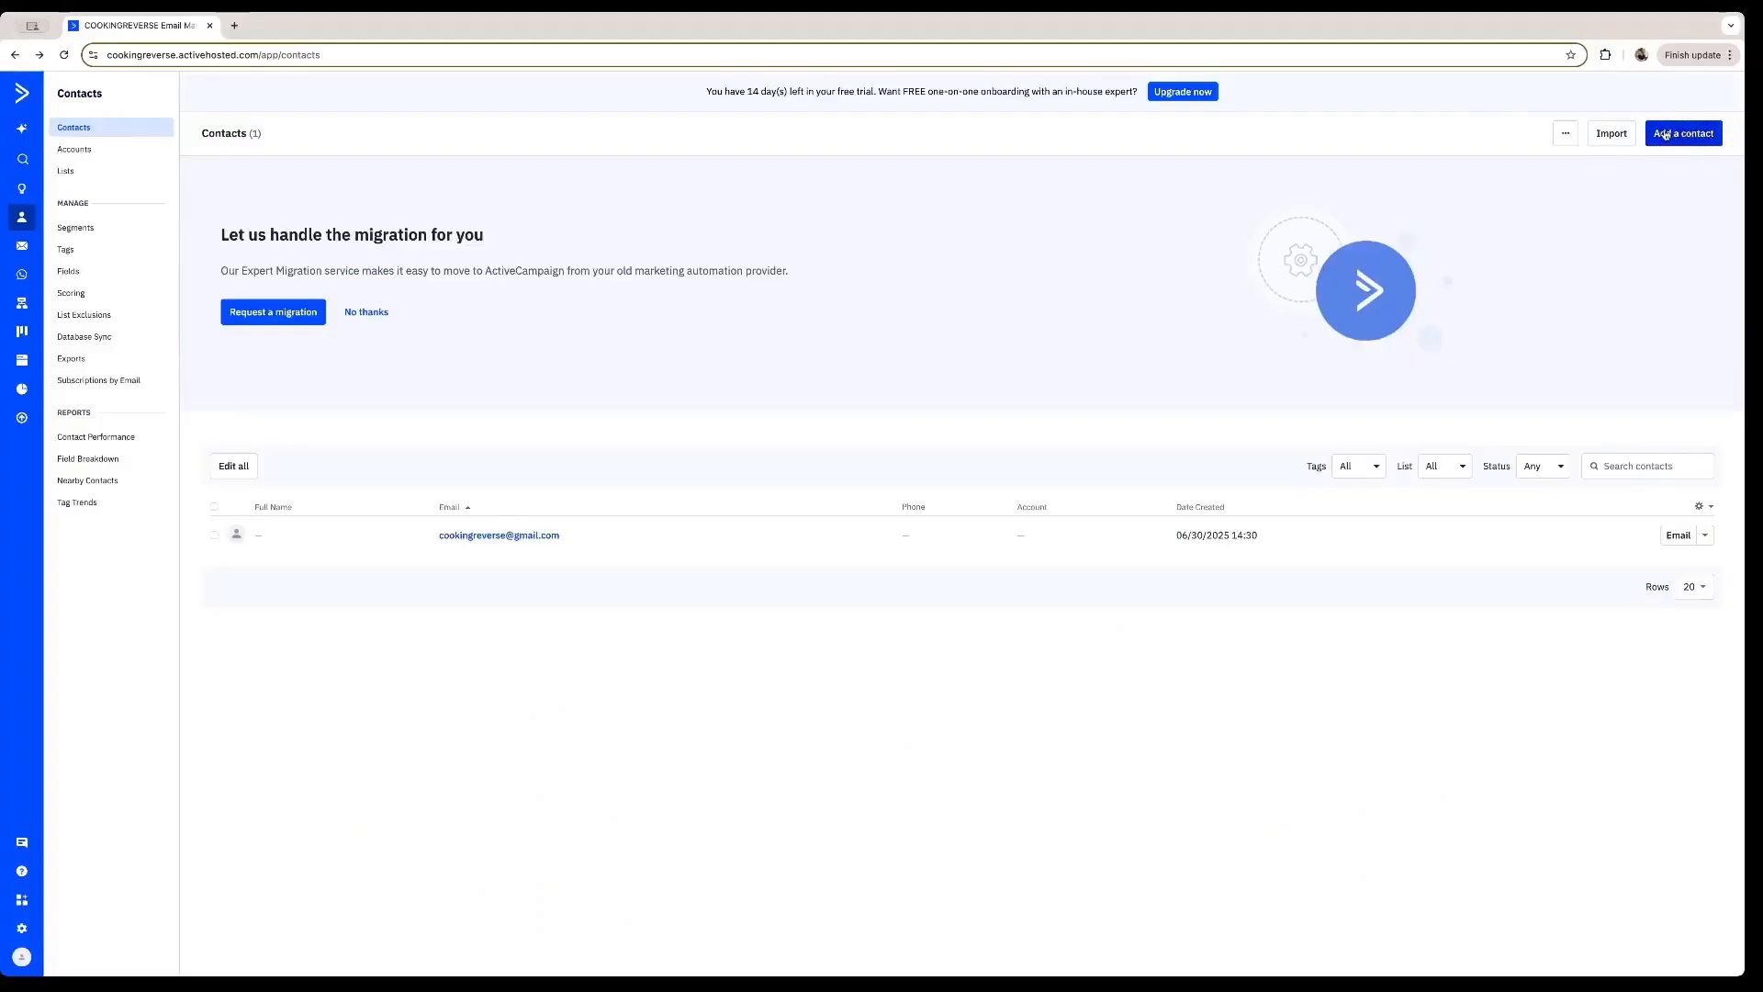
pyautogui.click(1673, 134)
pyautogui.click(909, 498)
pyautogui.click(793, 555)
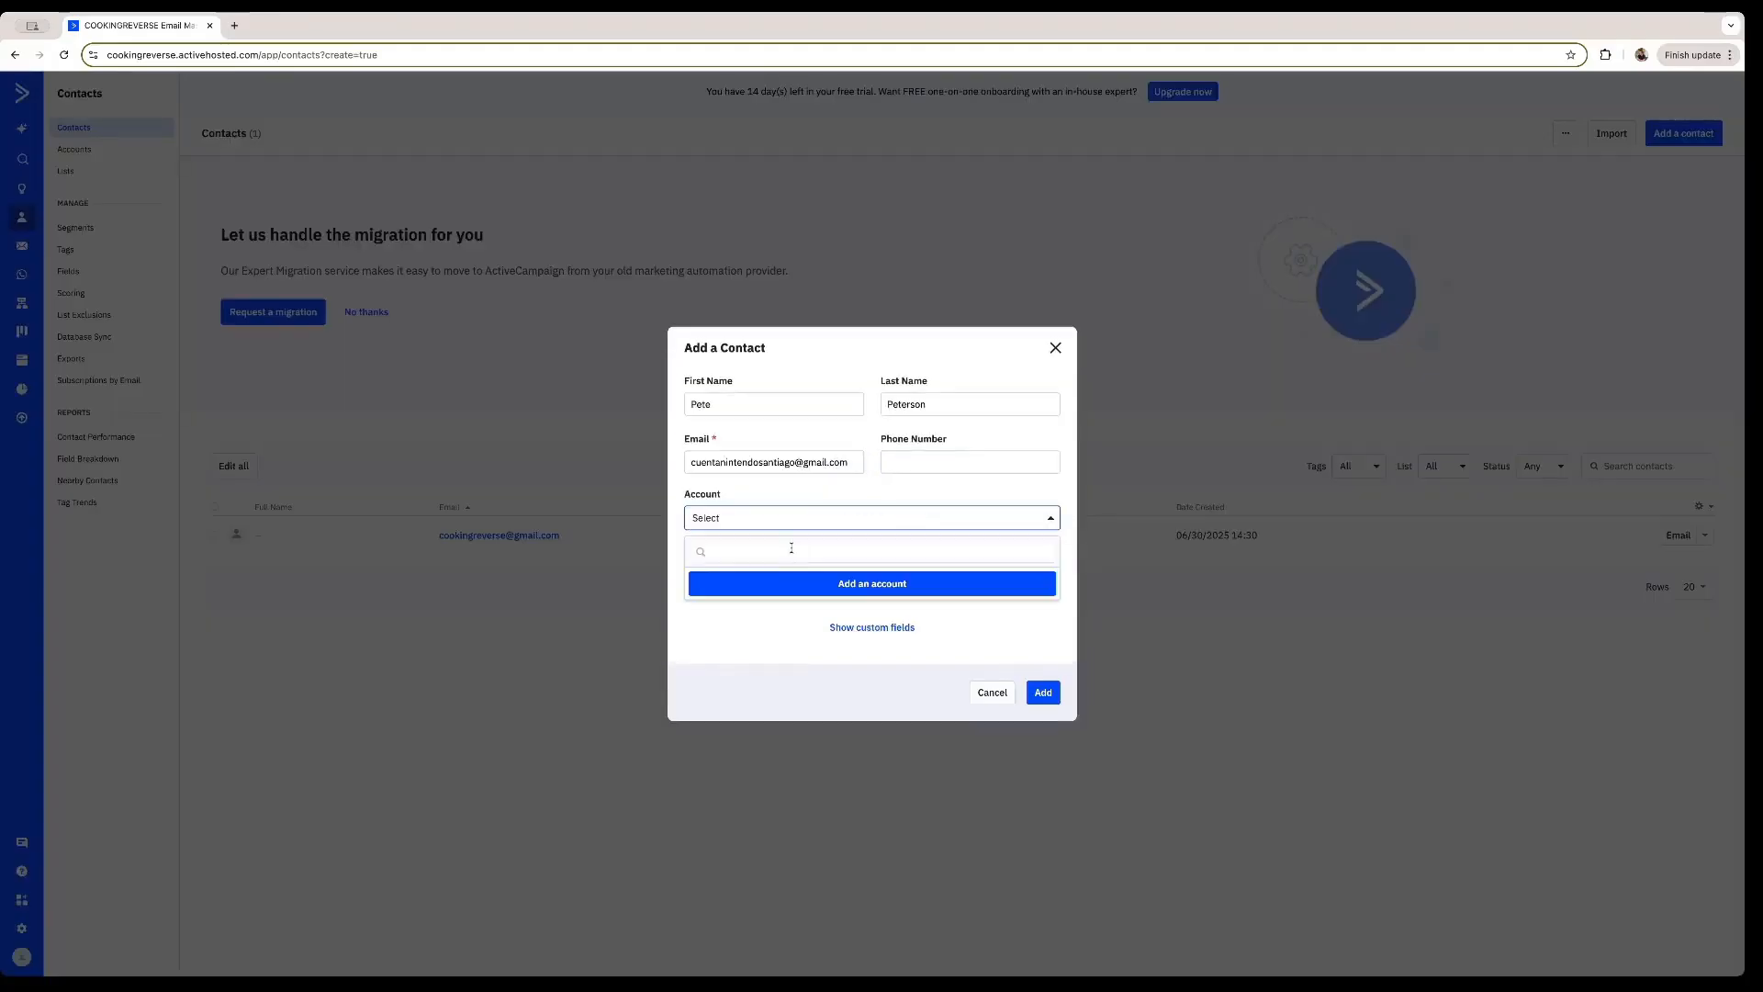
pyautogui.click(772, 519)
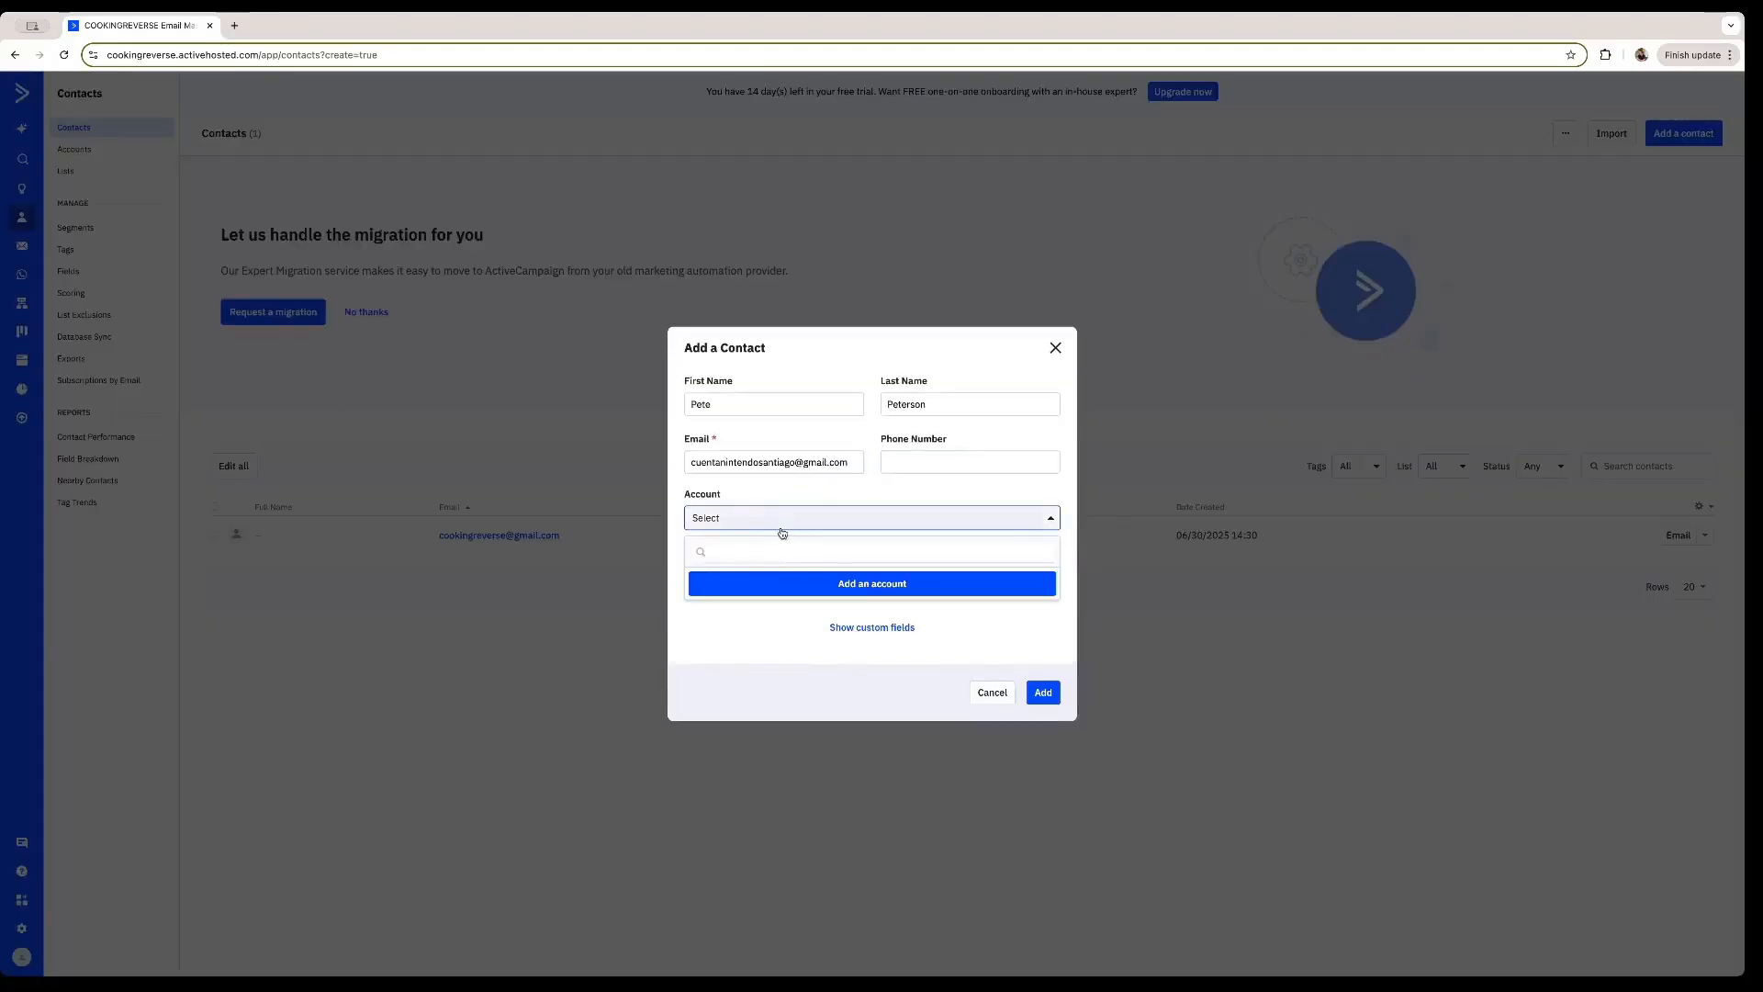
pyautogui.click(773, 552)
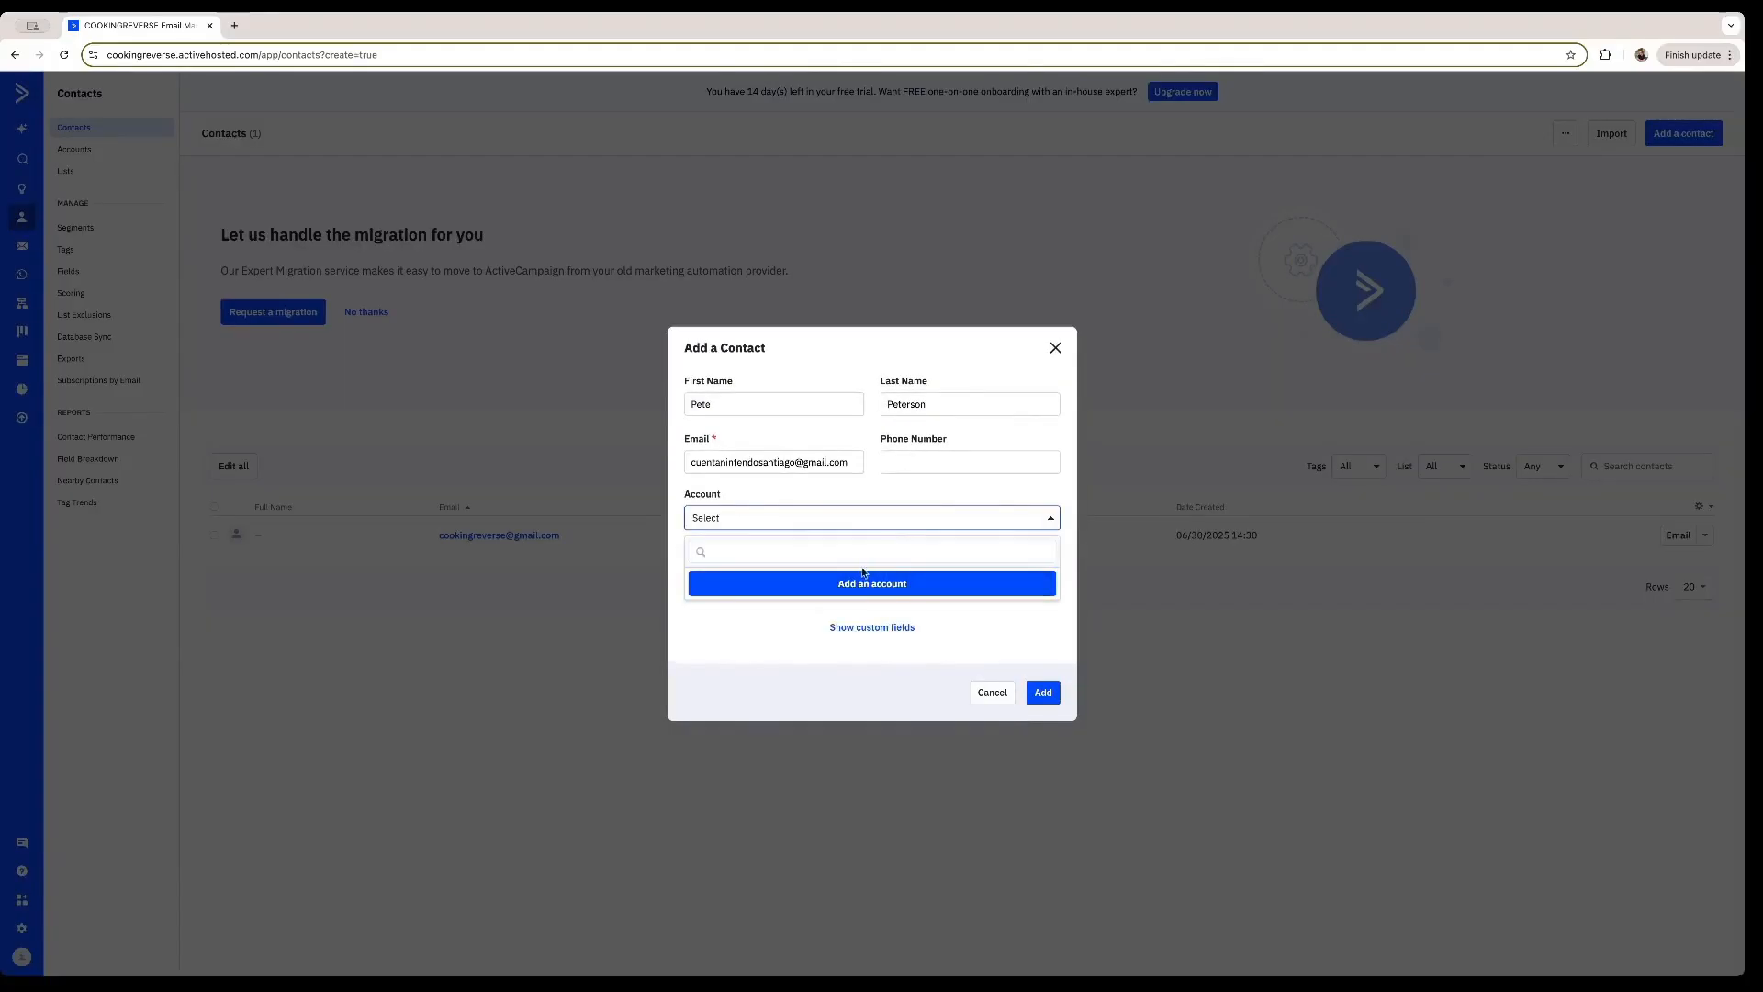